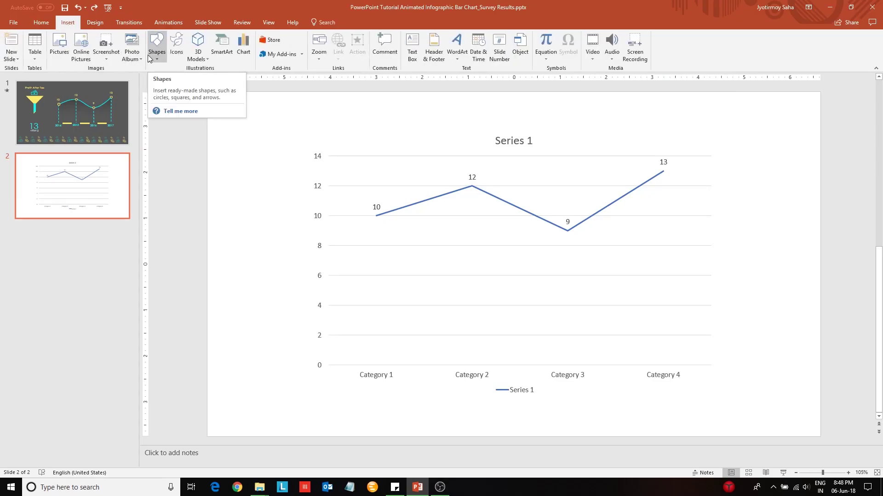
# Draw a freeform curve through the four chart data points, Category 1 to Category 4
pyautogui.click(149, 58)
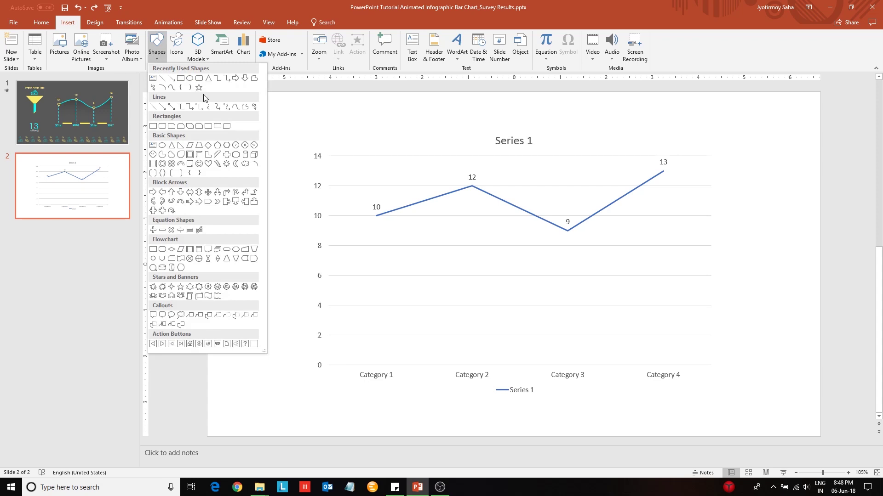
pyautogui.click(236, 107)
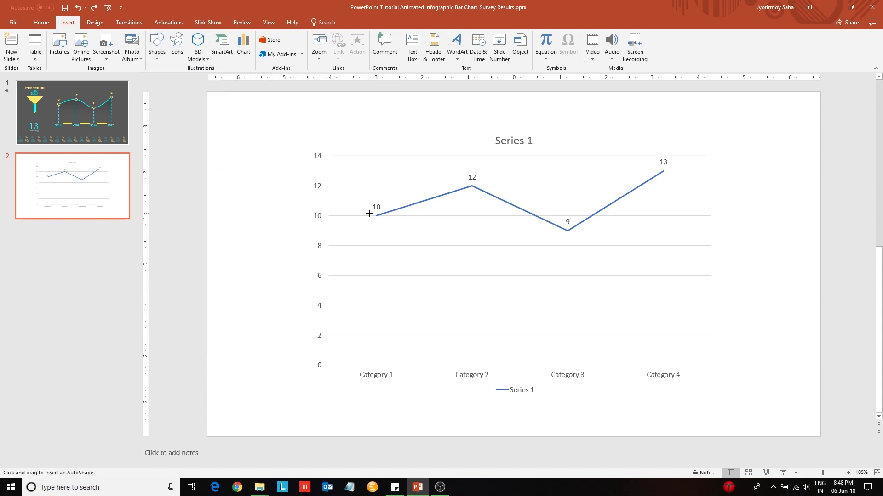
pyautogui.moveTo(375, 214); pyautogui.dragTo(471, 186)
pyautogui.click(472, 186)
pyautogui.click(566, 231)
pyautogui.doubleClick(662, 171)
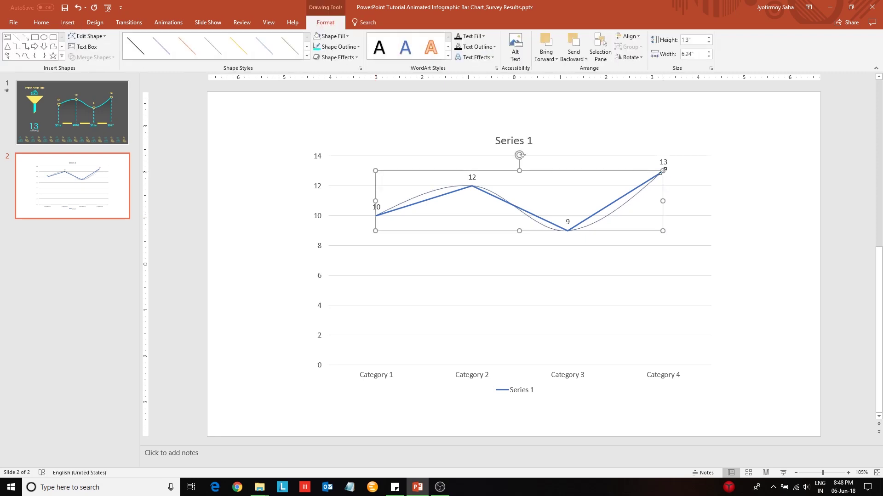
# Give the curve a cyan outline with 4½ pt weight
pyautogui.click(338, 46)
pyautogui.click(318, 134)
pyautogui.click(338, 46)
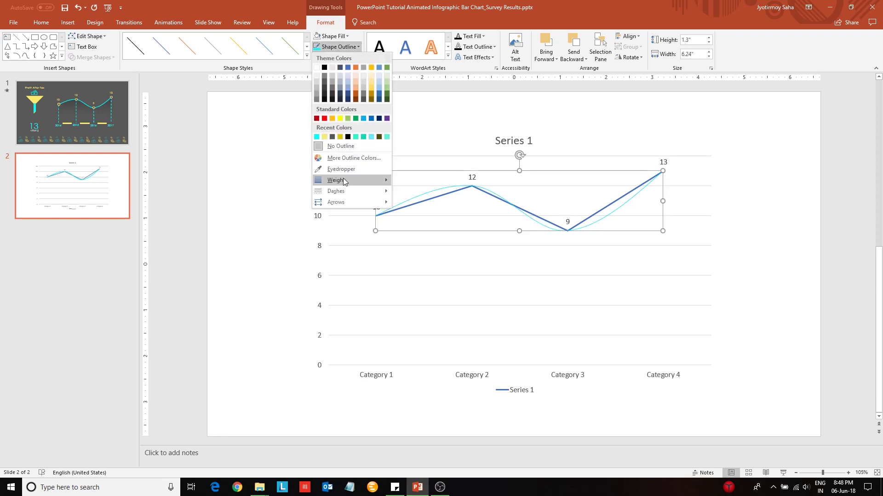
pyautogui.moveTo(343, 179)
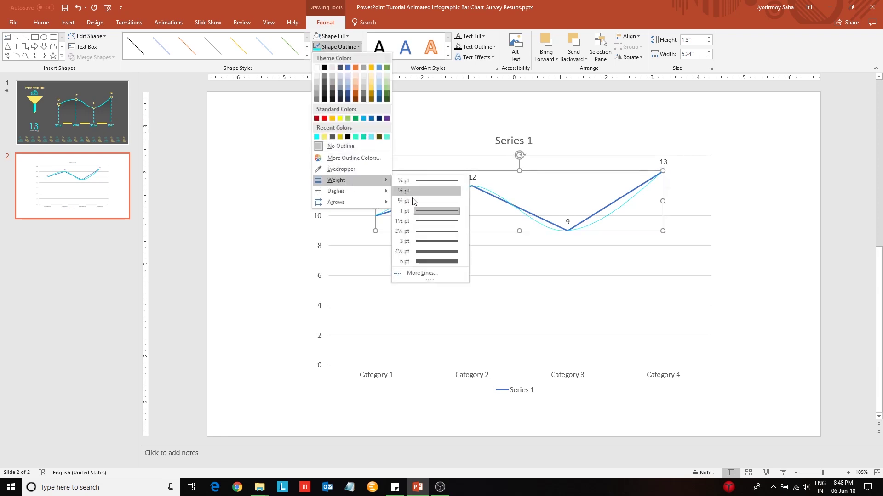
pyautogui.click(422, 251)
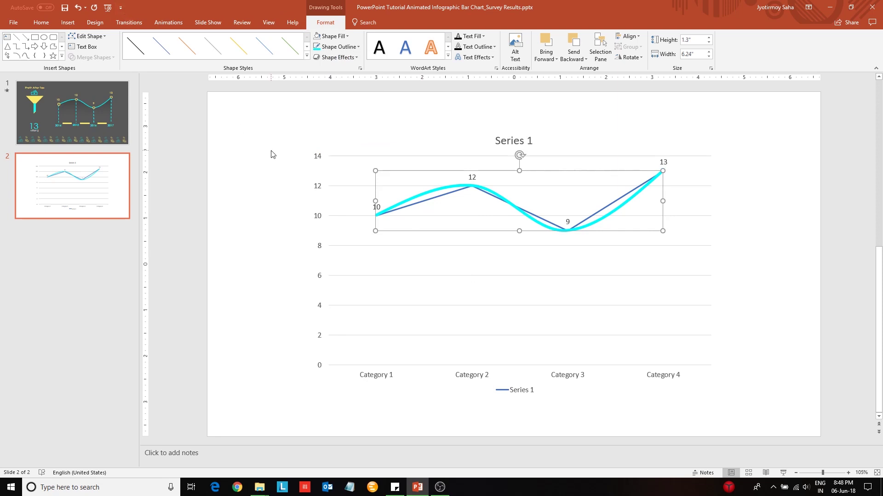
# Apply an outer shadow to the curve
pyautogui.click(336, 57)
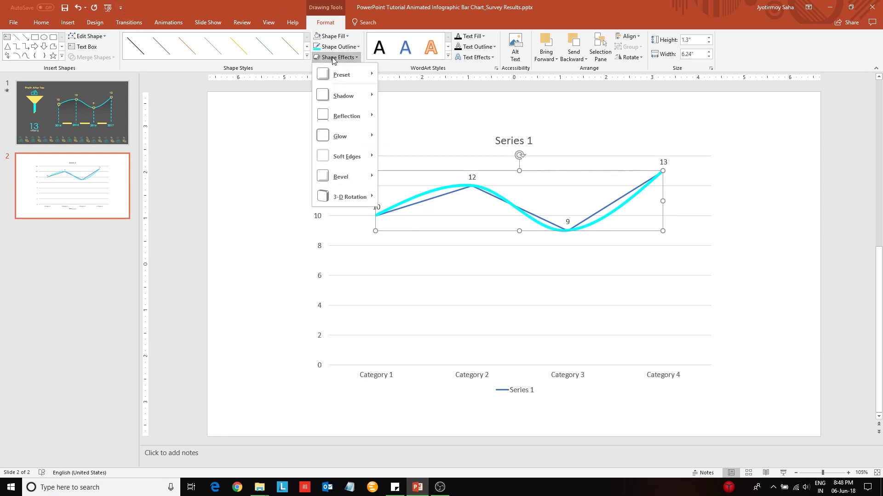
pyautogui.moveTo(369, 98)
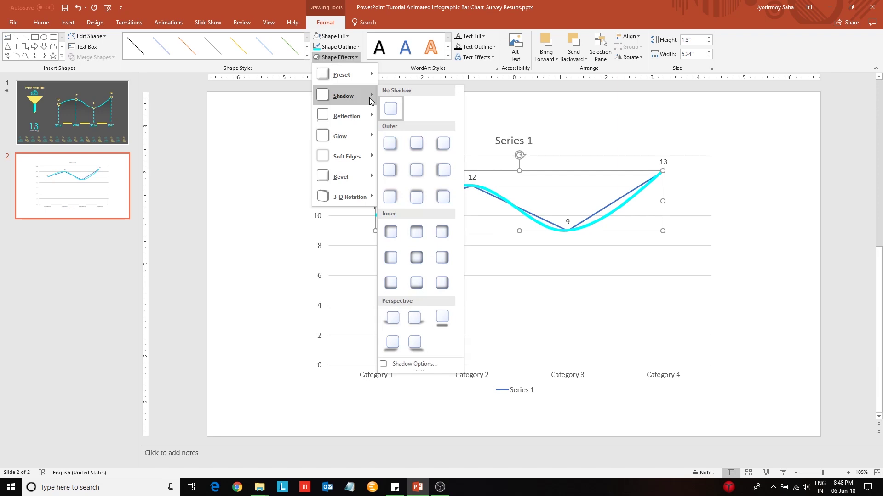
pyautogui.click(423, 203)
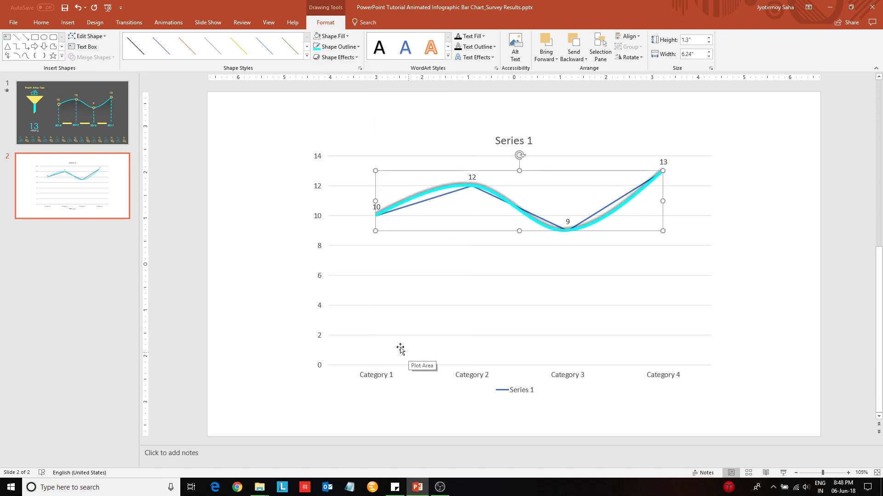
pyautogui.click(68, 22)
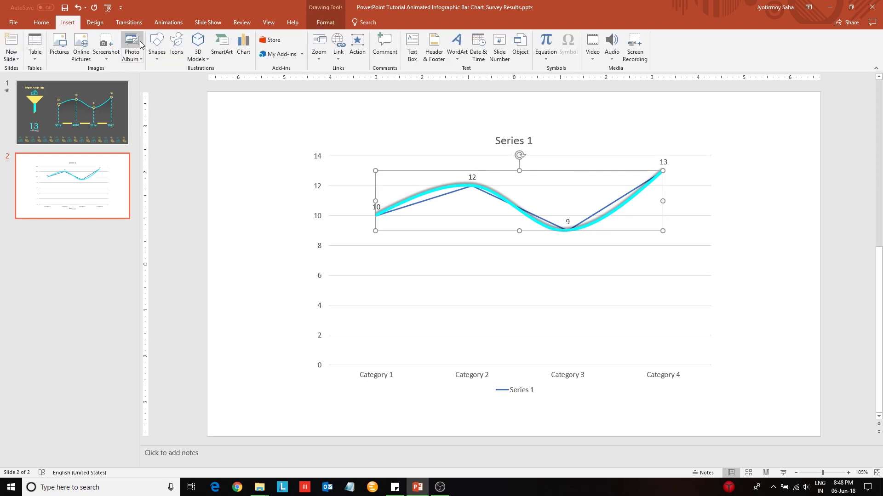
# Draw a cyan vertical line from the Category 1 point down to the 4 gridline
pyautogui.click(157, 45)
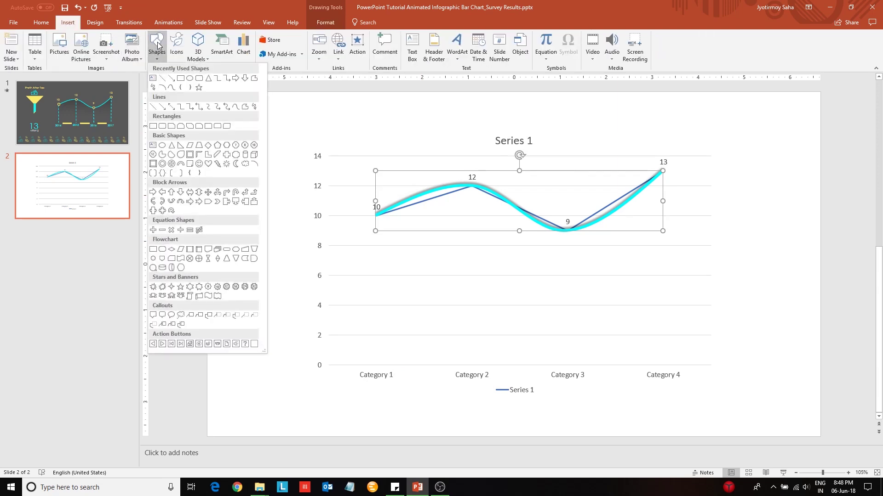
pyautogui.click(154, 106)
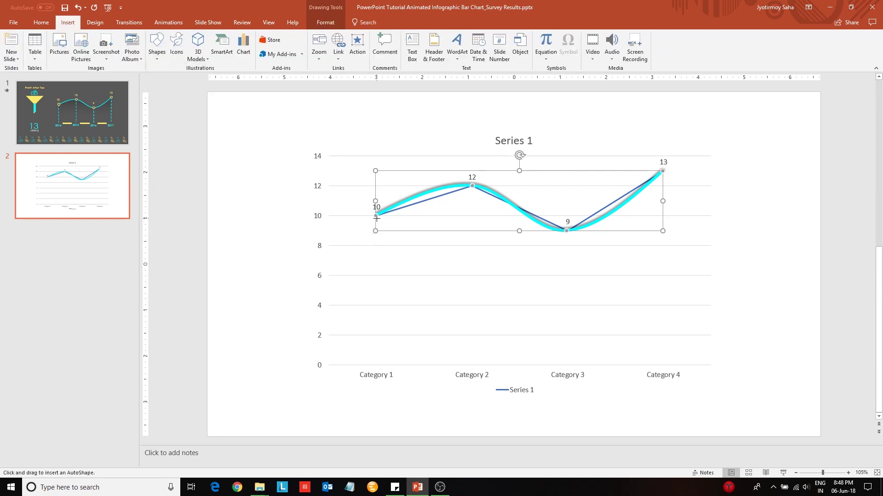
pyautogui.moveTo(375, 215); pyautogui.dragTo(373, 283)
pyautogui.moveTo(373, 307); pyautogui.dragTo(374, 308)
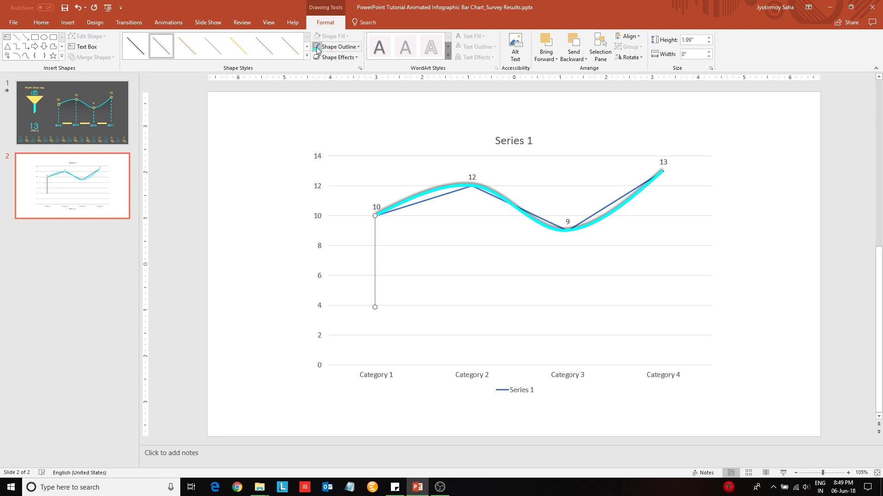
pyautogui.click(335, 47)
pyautogui.click(334, 48)
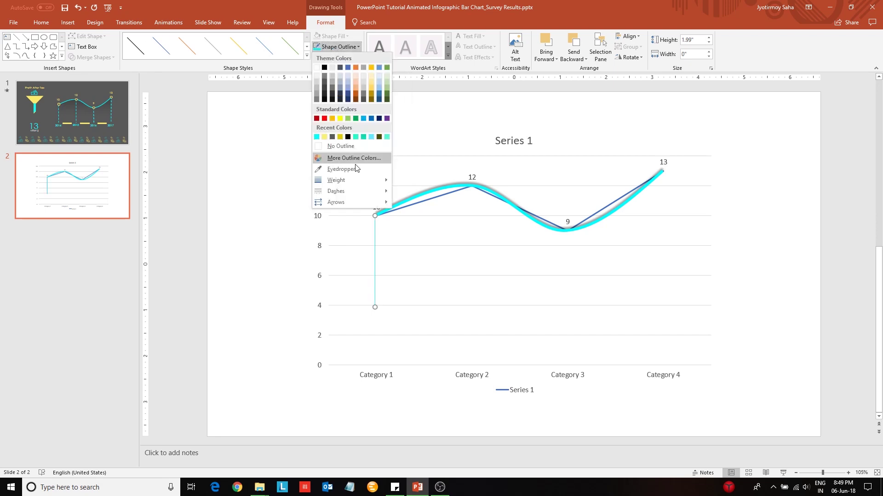
pyautogui.moveTo(365, 190)
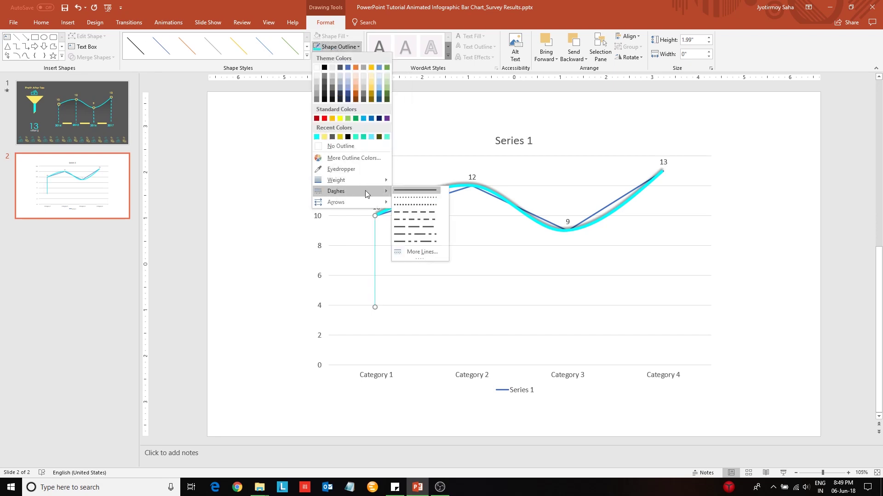
# Make the drop line long-dashed and delete the chart
pyautogui.click(417, 226)
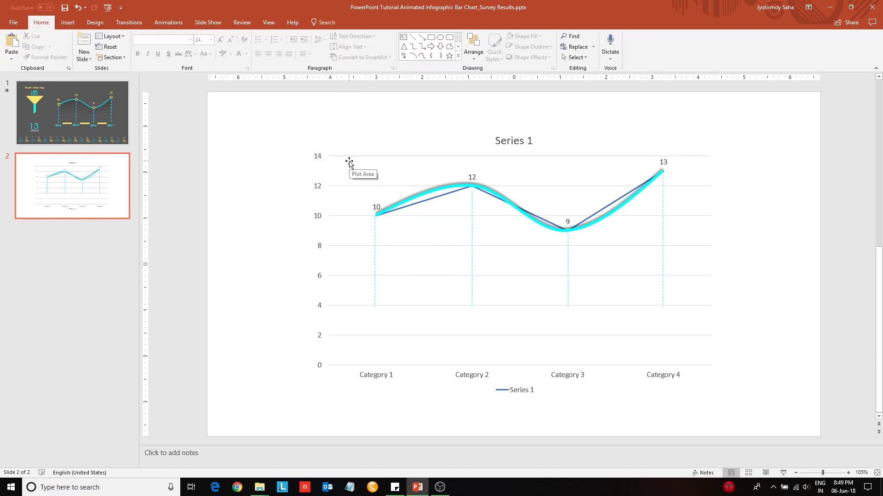
pyautogui.click(354, 158)
pyautogui.press('Delete')
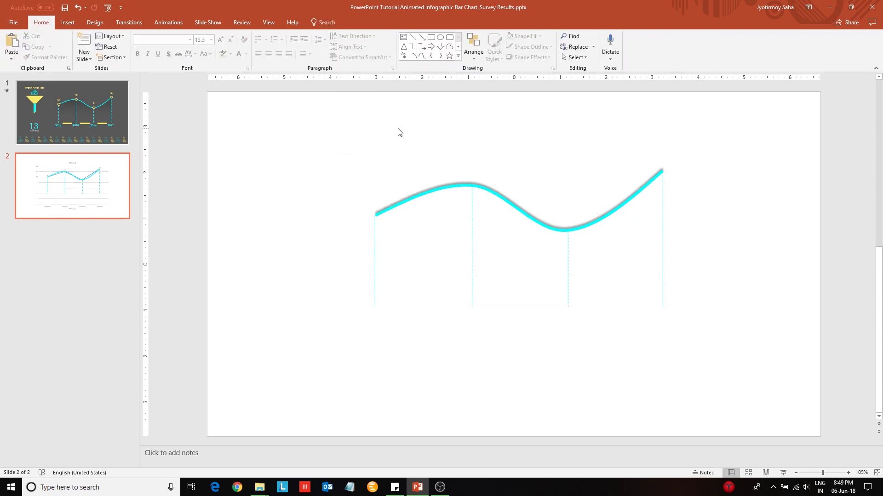
# Fill the slide background with a solid dark grey colour
pyautogui.click(95, 22)
pyautogui.click(793, 59)
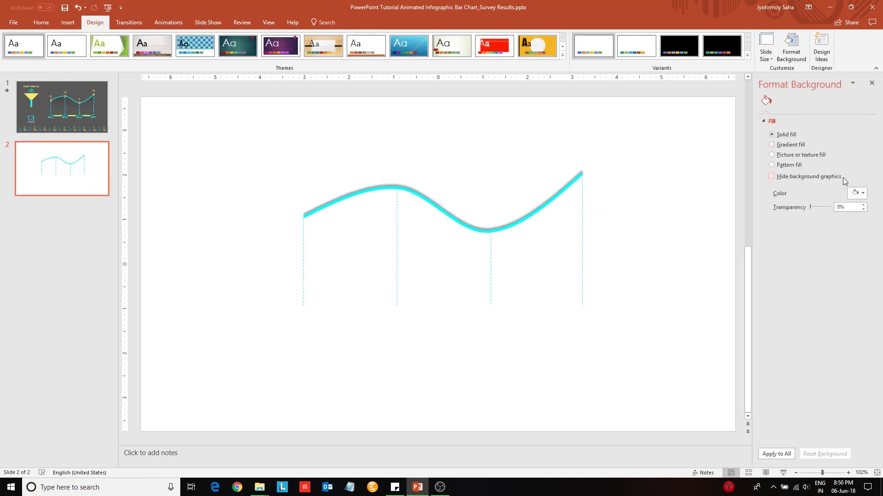
pyautogui.click(856, 193)
pyautogui.click(816, 236)
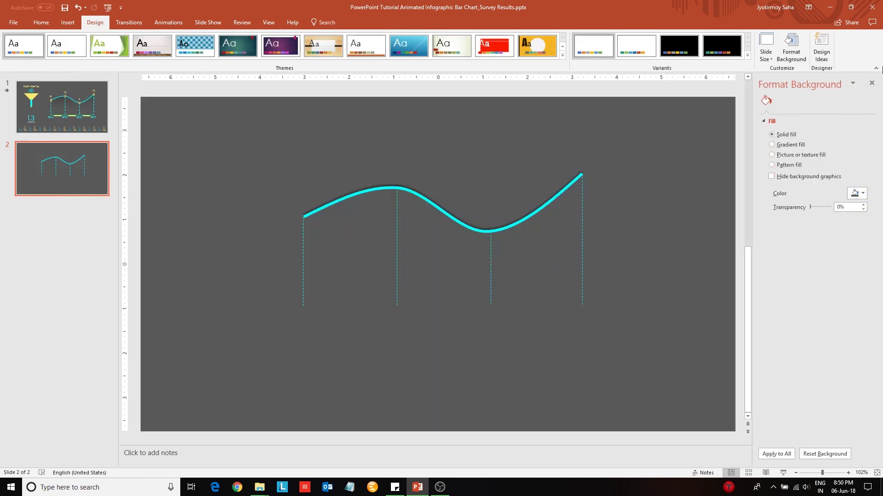
pyautogui.click(871, 84)
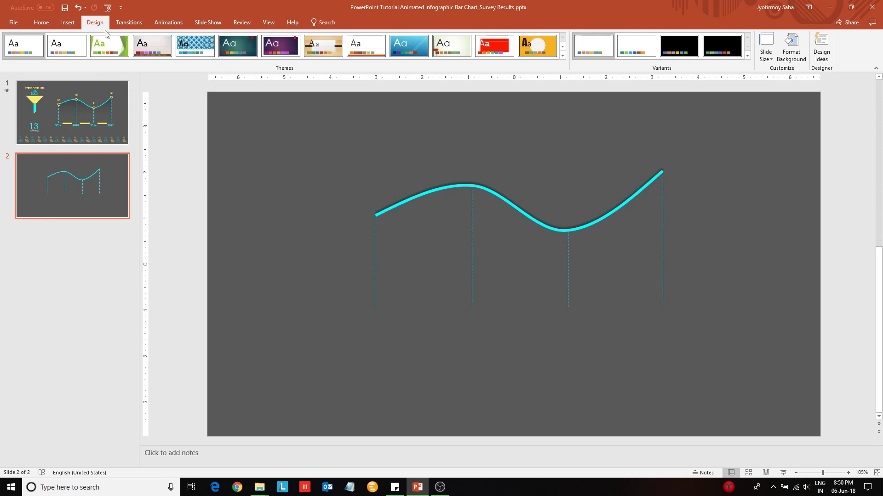
pyautogui.click(68, 22)
# Draw a 0.25" x 0.25" circle at the curve's left end
pyautogui.click(157, 46)
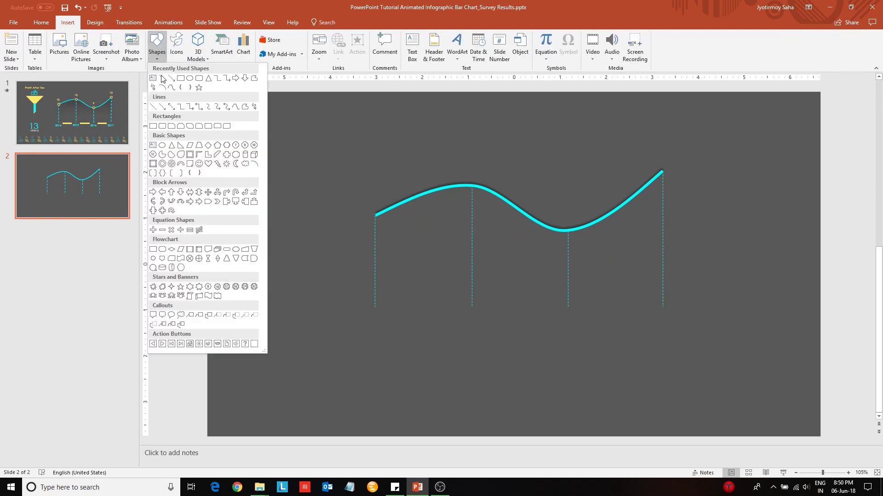
pyautogui.click(162, 145)
pyautogui.moveTo(360, 206); pyautogui.dragTo(382, 223)
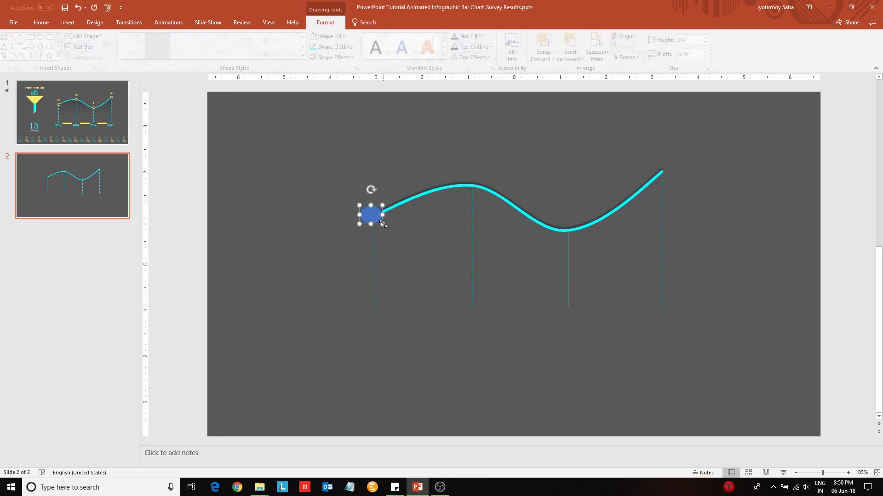
pyautogui.click(698, 40)
pyautogui.write('.25')
pyautogui.press('Tab')
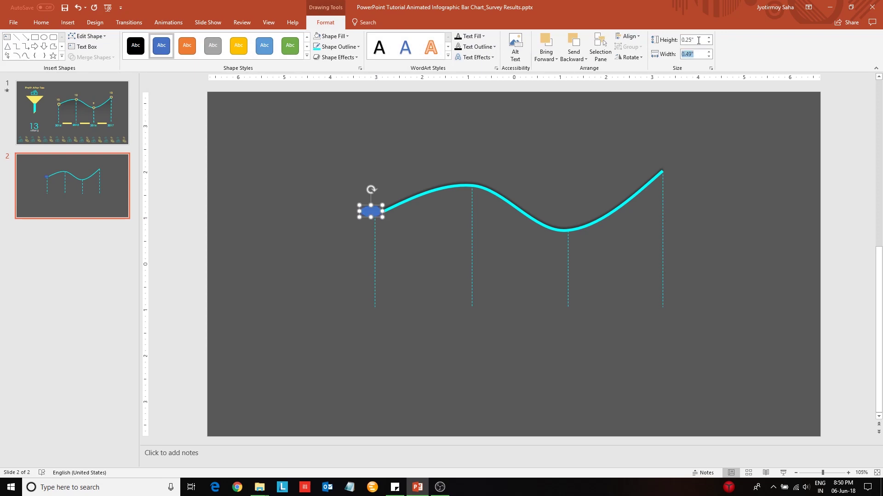
pyautogui.write('.25')
pyautogui.press('Return')
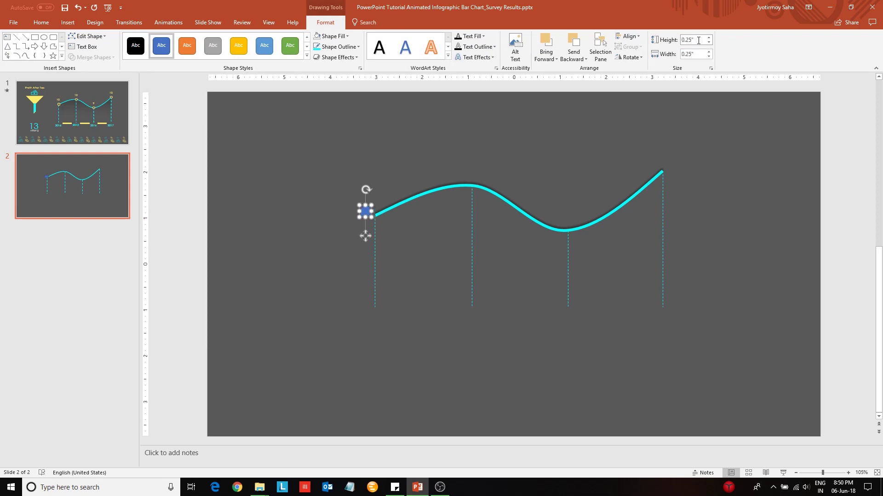
# Give the circle a yellow 3 pt outline and a dark grey fill
pyautogui.click(341, 46)
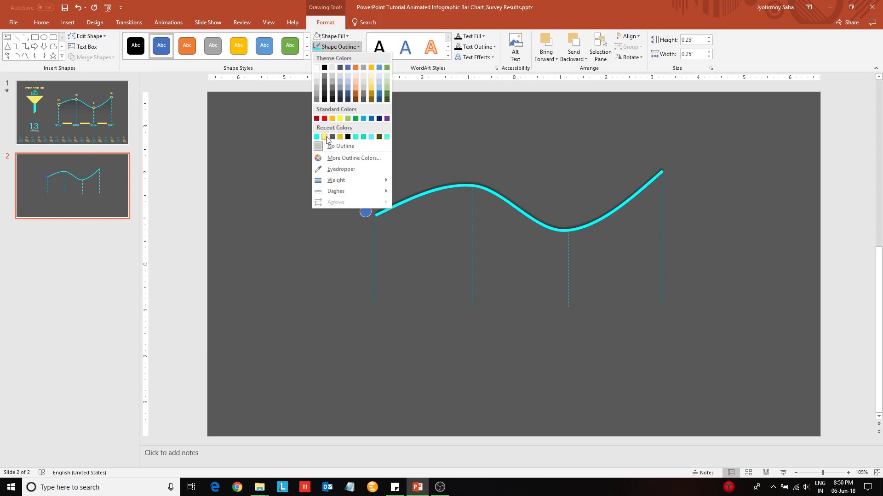
pyautogui.click(323, 136)
pyautogui.click(341, 47)
pyautogui.moveTo(344, 180)
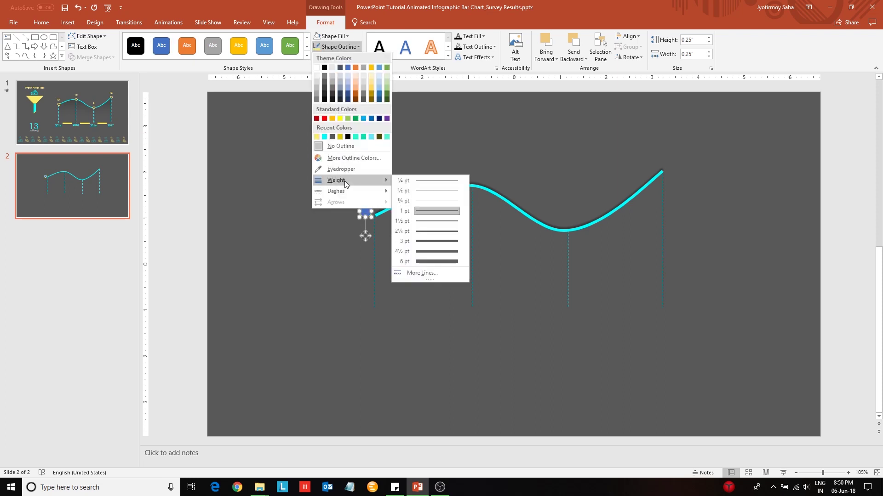
pyautogui.click(436, 246)
pyautogui.click(332, 37)
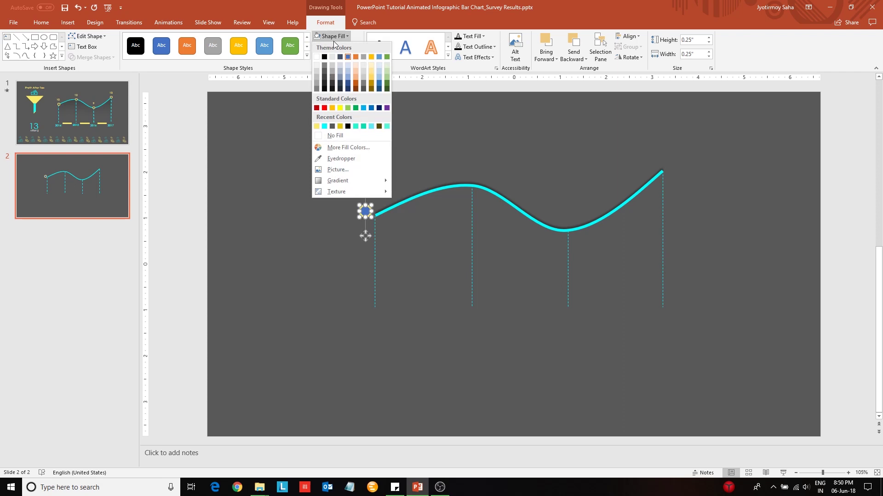
pyautogui.click(323, 70)
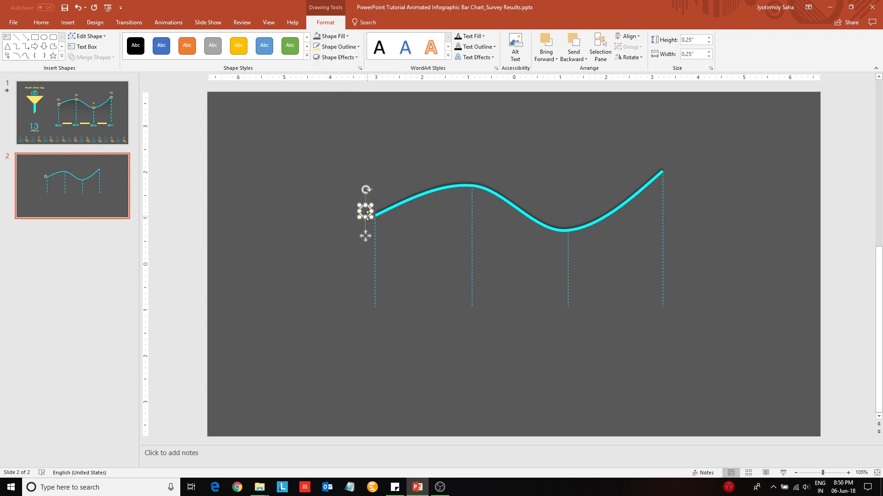
# Place the circle on the left endpoint and duplicate it along the curve
pyautogui.moveTo(367, 211); pyautogui.dragTo(375, 215)
pyautogui.hotkey('ctrl', 'd')
pyautogui.moveTo(385, 222); pyautogui.dragTo(377, 215)
pyautogui.hotkey('ctrl', 'Right')
pyautogui.press('Right')
pyautogui.press('Right')
pyautogui.press('Right')
pyautogui.press('Right')
pyautogui.press('Right')
pyautogui.press('Right')
pyautogui.press('Right')
pyautogui.press('Right')
pyautogui.press('Right')
pyautogui.press('Right')
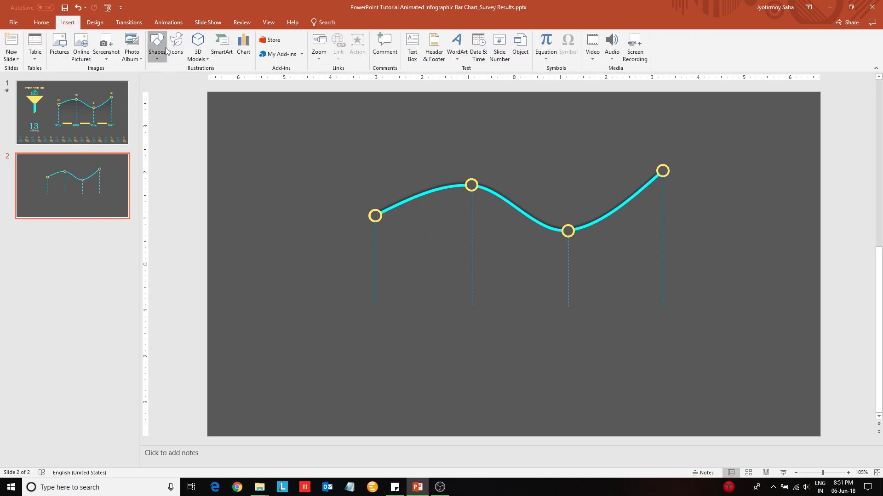
# Draw a yellow 0.1"-tall rectangle beneath the dashed lines, spanning the first to the last point
pyautogui.click(157, 46)
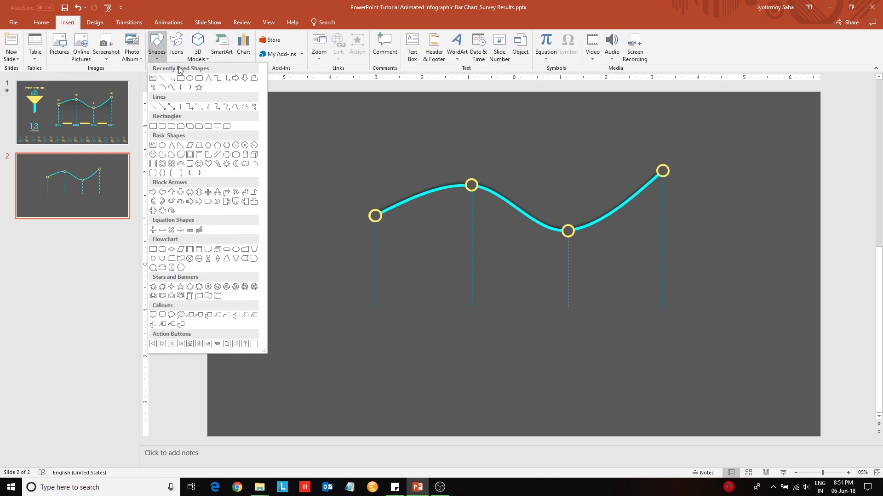
pyautogui.click(180, 78)
pyautogui.moveTo(375, 308)
pyautogui.mouseDown()
pyautogui.moveTo(710, 372)
pyautogui.moveTo(661, 318)
pyautogui.mouseUp()
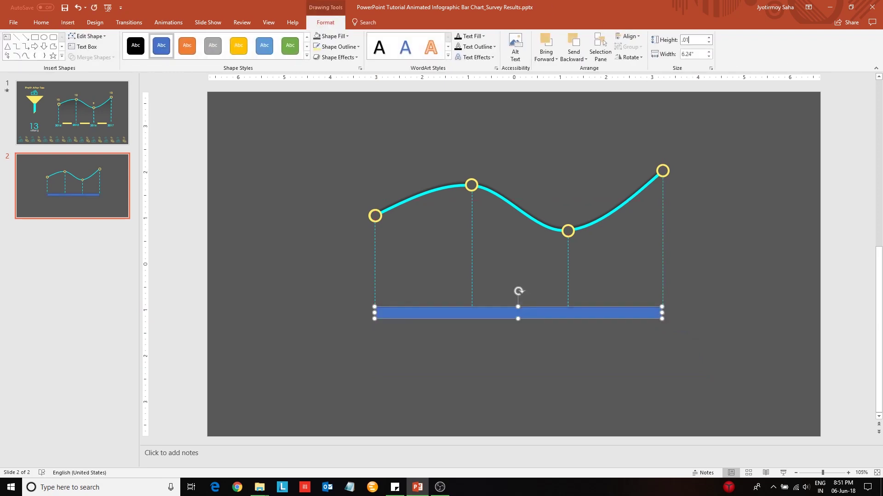
pyautogui.click(694, 40)
pyautogui.write('.01')
pyautogui.press('Return')
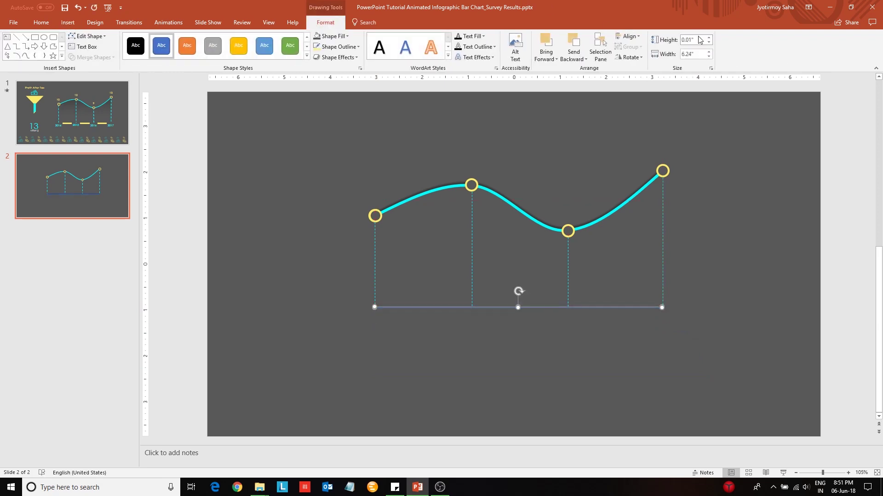
pyautogui.write('.1')
pyautogui.press('Return')
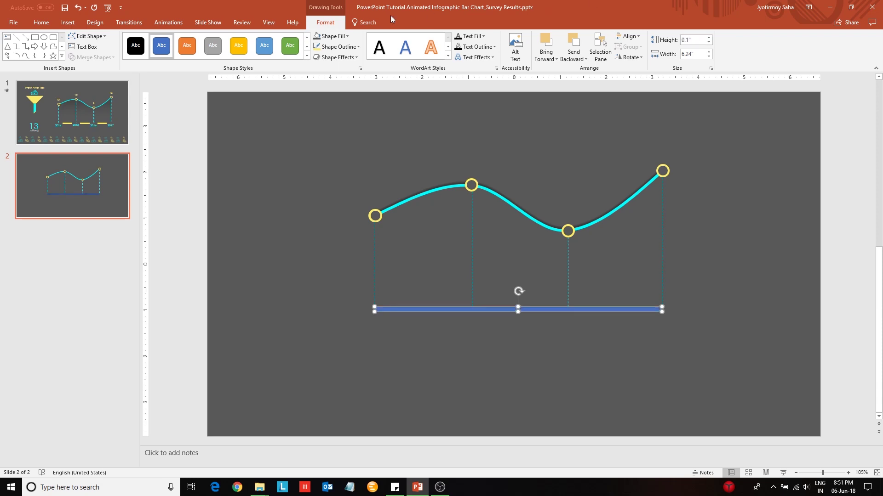
pyautogui.click(330, 38)
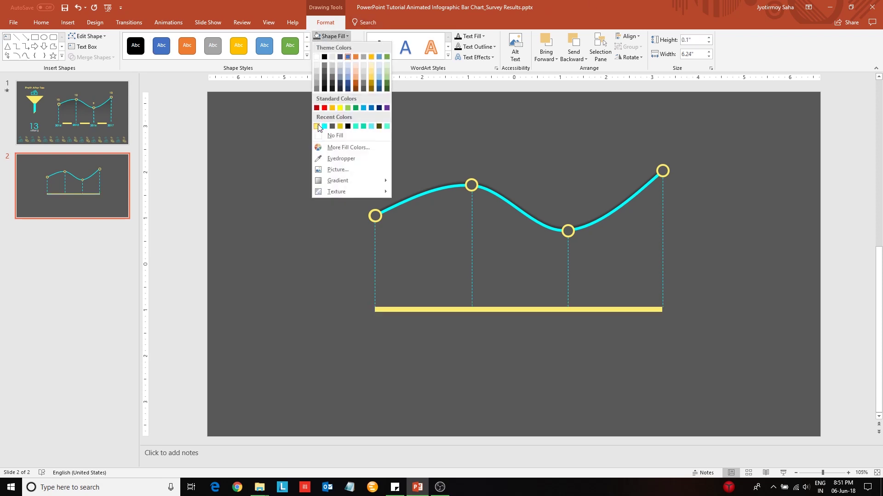
pyautogui.click(320, 124)
pyautogui.click(482, 344)
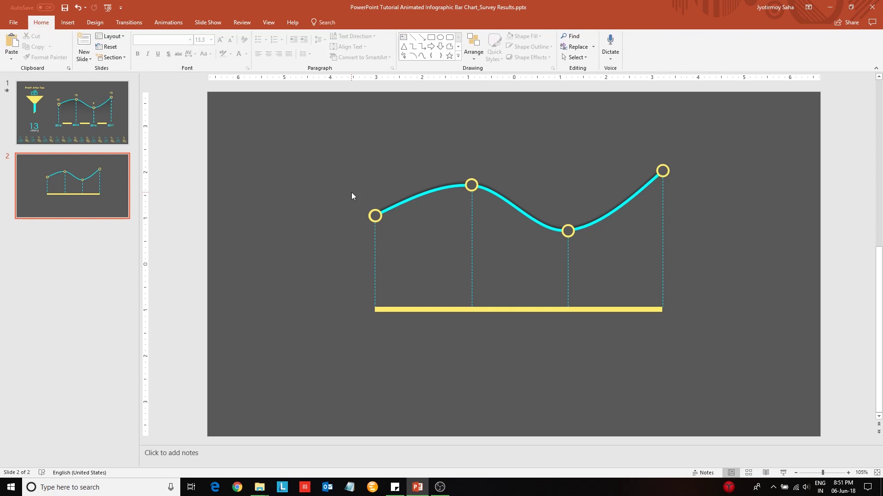
# Add a 2014 text box left of the yellow bar
pyautogui.click(65, 29)
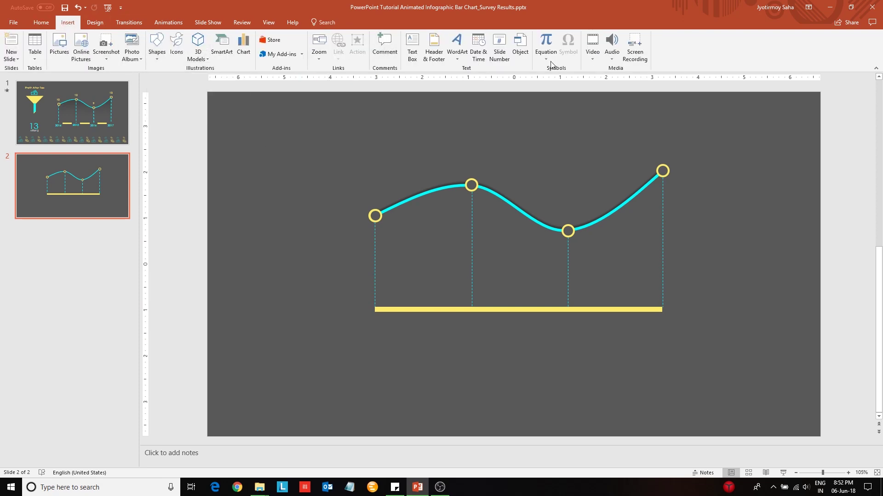
pyautogui.click(412, 46)
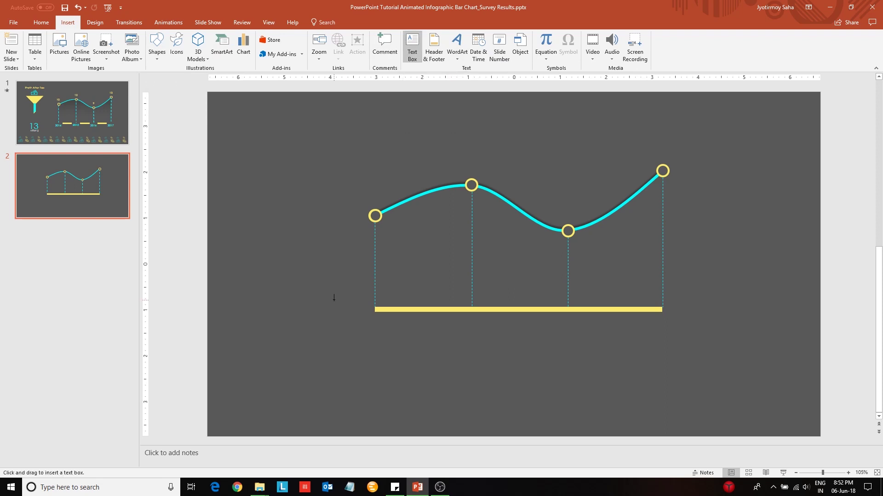
pyautogui.moveTo(345, 306); pyautogui.dragTo(397, 325)
pyautogui.write('2014')
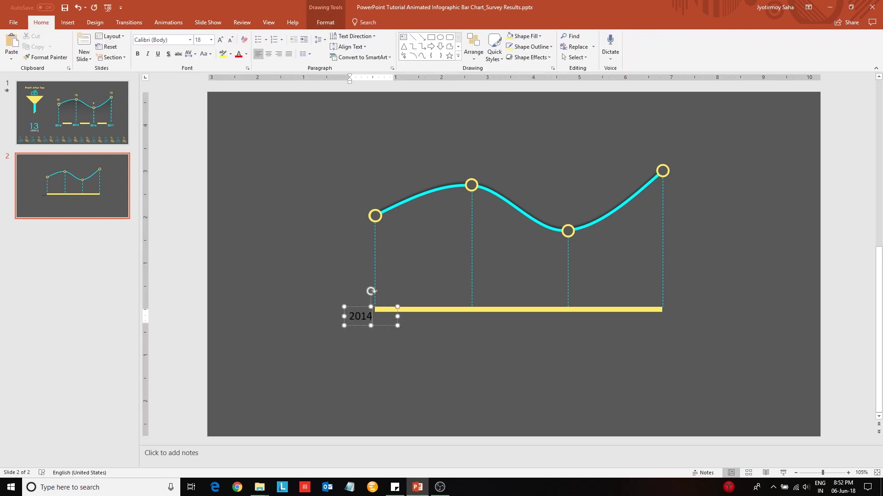
pyautogui.hotkey('ctrl', 'a')
# Format the 2014 label as cyan 24 pt Century Gothic
pyautogui.click(167, 40)
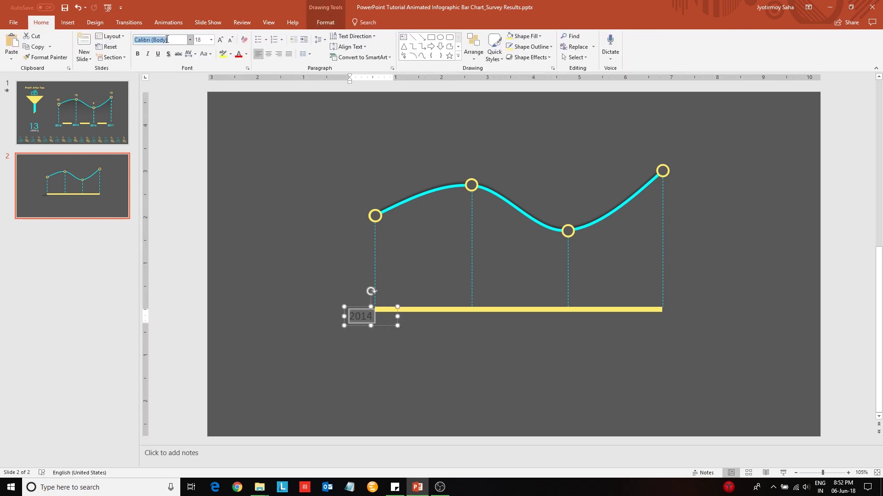
pyautogui.write('Century Gothic')
pyautogui.press('Return')
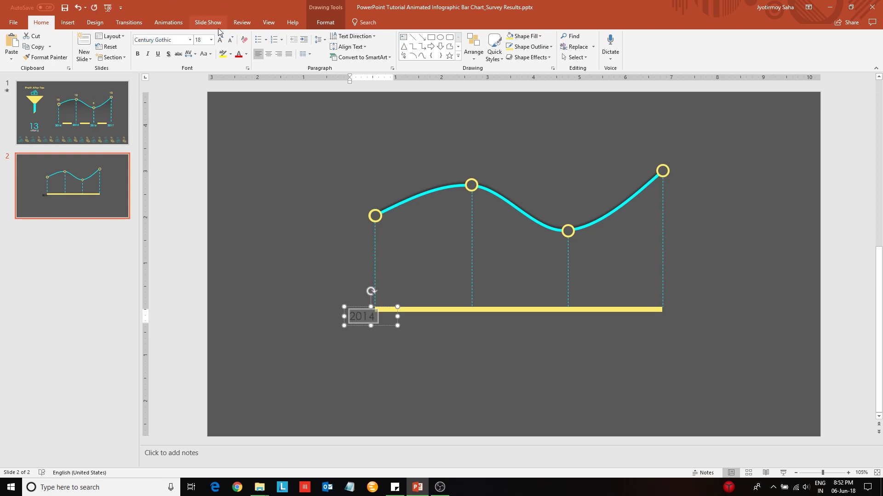
pyautogui.click(206, 40)
pyautogui.write('24')
pyautogui.press('Return')
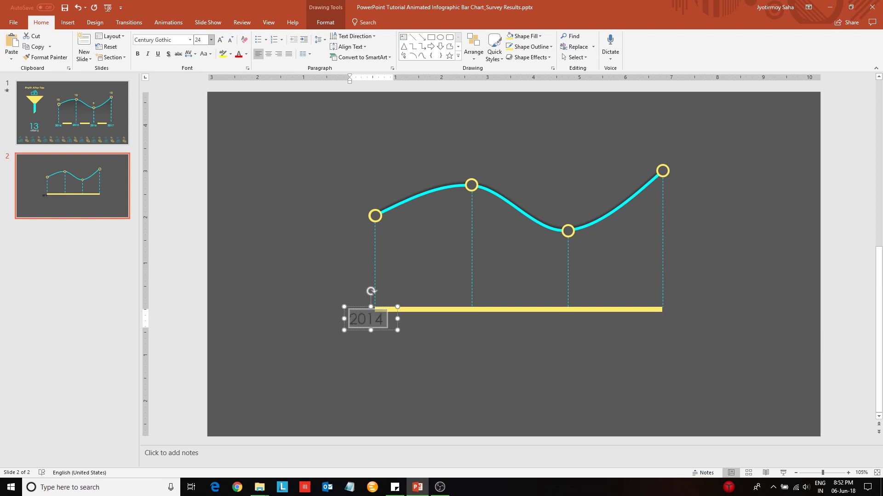
pyautogui.click(245, 56)
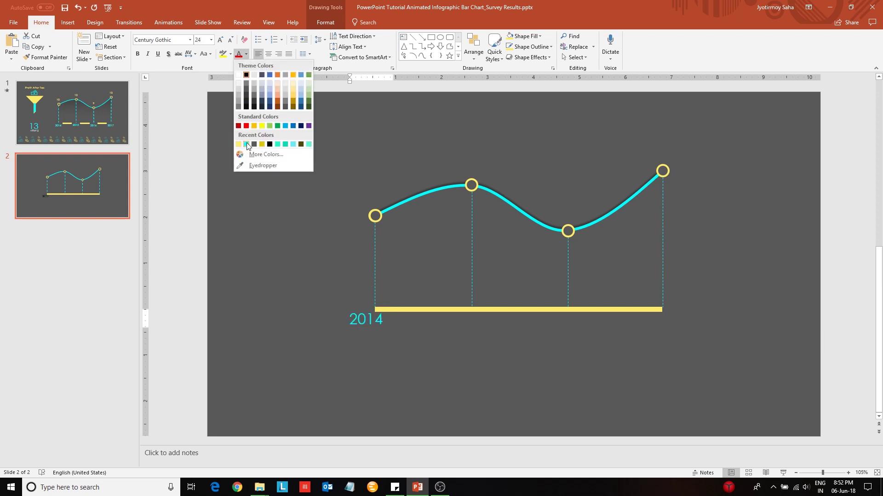
pyautogui.click(287, 130)
pyautogui.click(325, 22)
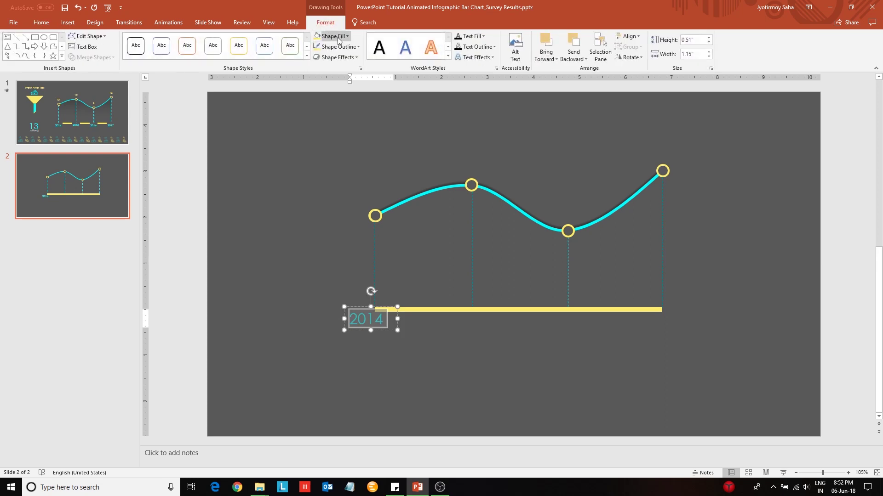
# Fill the 2014 label box dark grey, narrow it, and align the year labels under each point
pyautogui.click(338, 39)
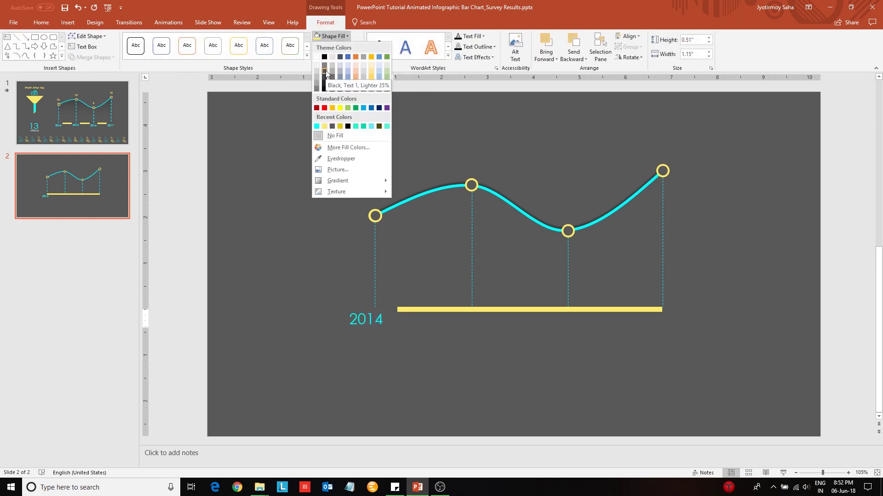
pyautogui.click(325, 70)
pyautogui.moveTo(397, 319); pyautogui.dragTo(485, 331)
pyautogui.press('Down')
pyautogui.click(390, 329)
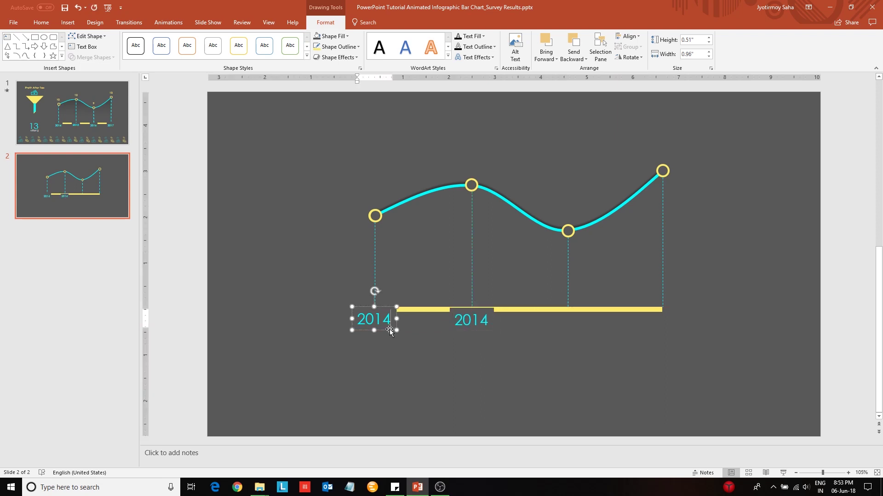
pyautogui.press('Down')
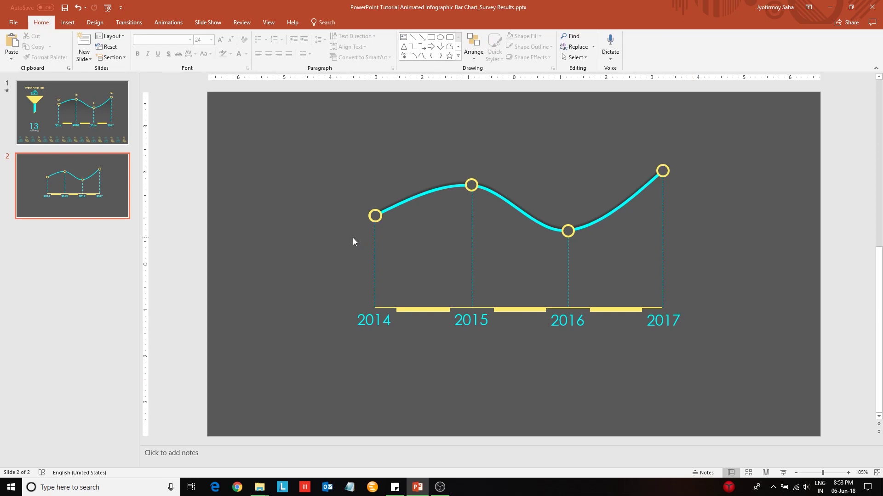
# Copy a year label above the first point, change it to 10 in yellow, and place the other values
pyautogui.click(382, 320)
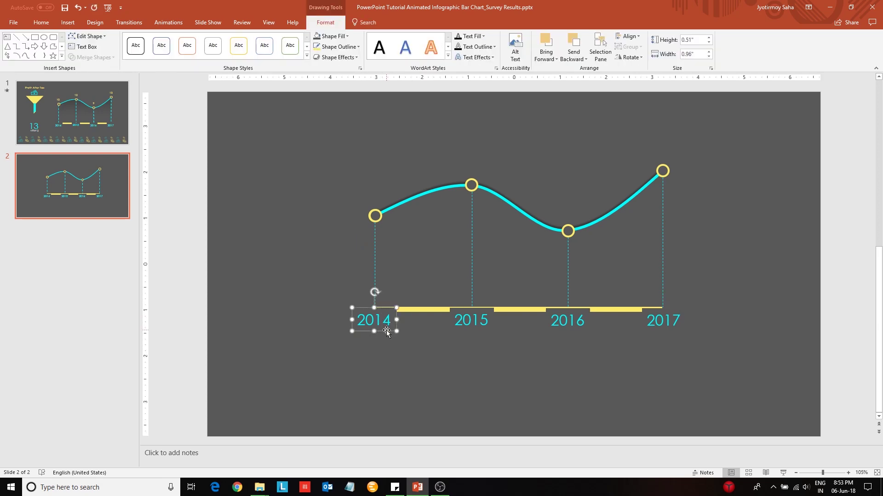
pyautogui.moveTo(382, 320); pyautogui.dragTo(388, 199)
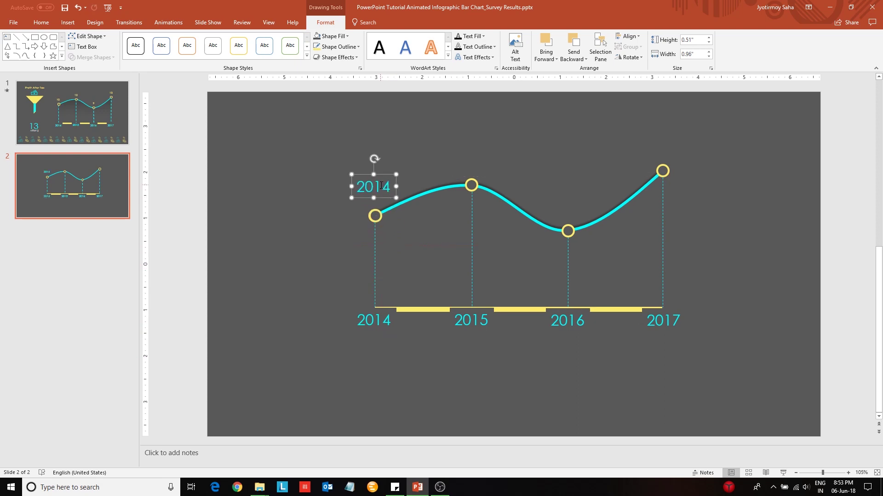
pyautogui.doubleClick(380, 185)
pyautogui.write('10')
pyautogui.moveTo(395, 185)
pyautogui.mouseDown()
pyautogui.moveTo(372, 187)
pyautogui.moveTo(380, 186)
pyautogui.mouseUp()
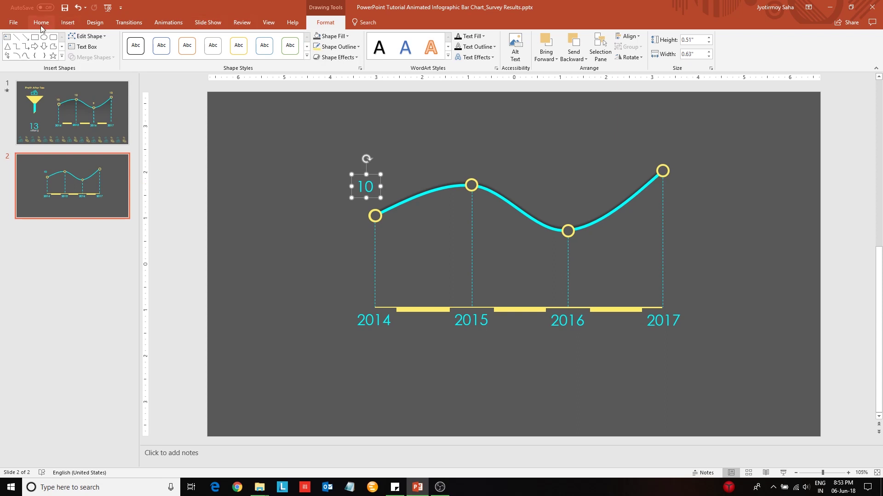
pyautogui.click(483, 36)
pyautogui.click(370, 191)
pyautogui.moveTo(370, 191); pyautogui.dragTo(473, 214)
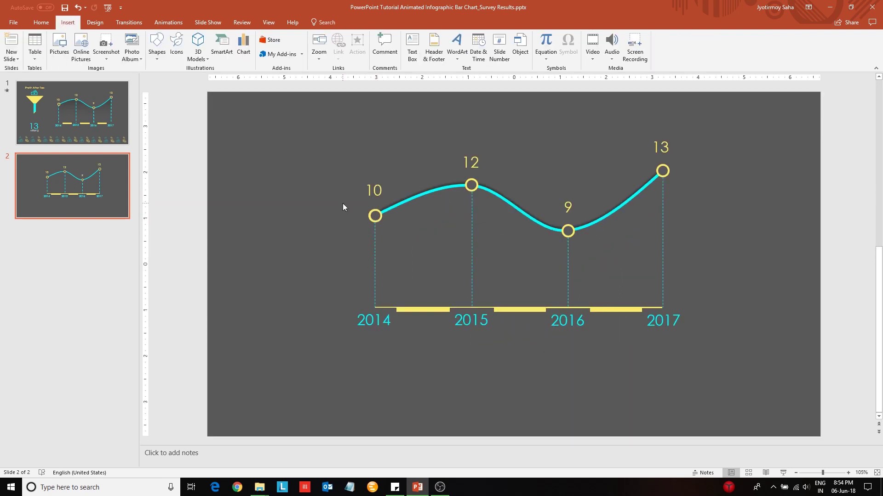
# Give the four point circles and the yellow baseline a shadow
pyautogui.moveTo(343, 203); pyautogui.dragTo(391, 230)
pyautogui.keyDown('shift'); pyautogui.click(473, 186); pyautogui.keyUp('shift')
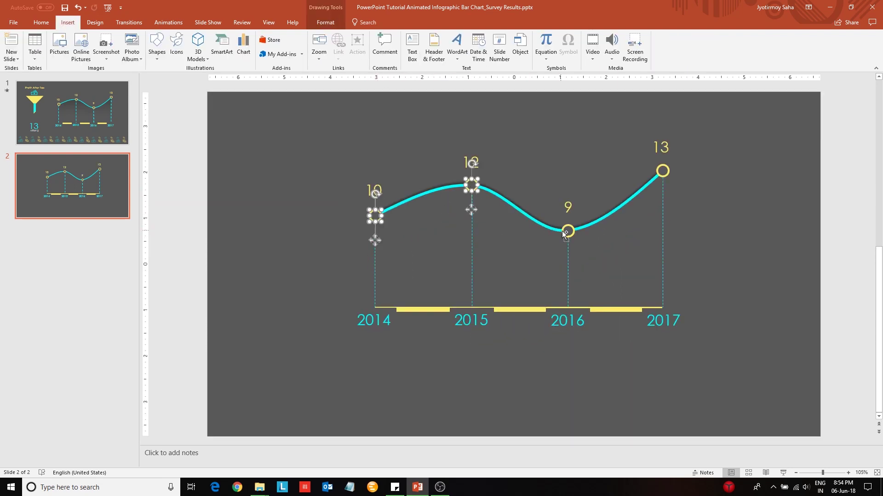
pyautogui.keyDown('shift'); pyautogui.click(567, 232); pyautogui.keyUp('shift')
pyautogui.keyDown('shift'); pyautogui.click(667, 176); pyautogui.keyUp('shift')
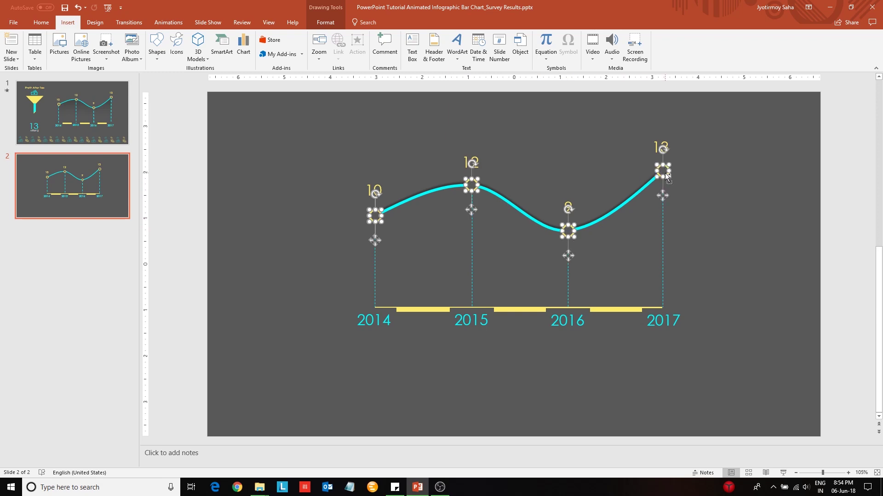
pyautogui.keyDown('shift'); pyautogui.click(522, 312); pyautogui.keyUp('shift')
pyautogui.click(326, 22)
pyautogui.click(338, 57)
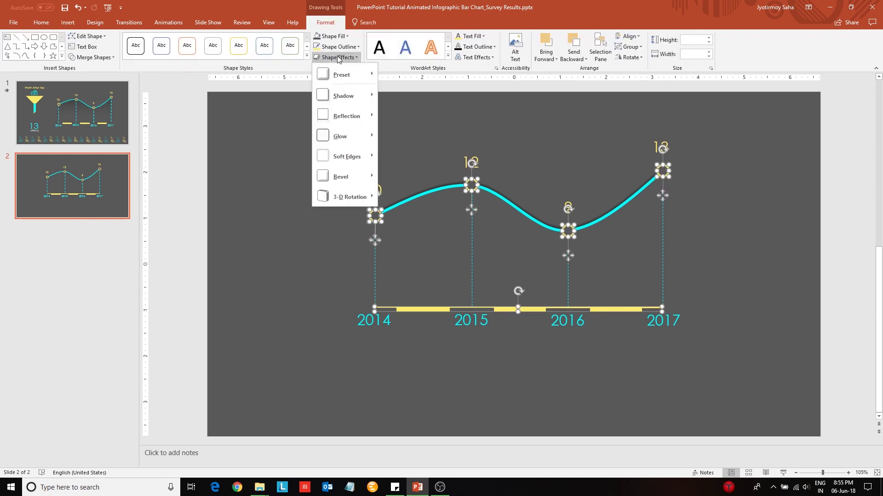
pyautogui.moveTo(345, 96)
pyautogui.click(416, 195)
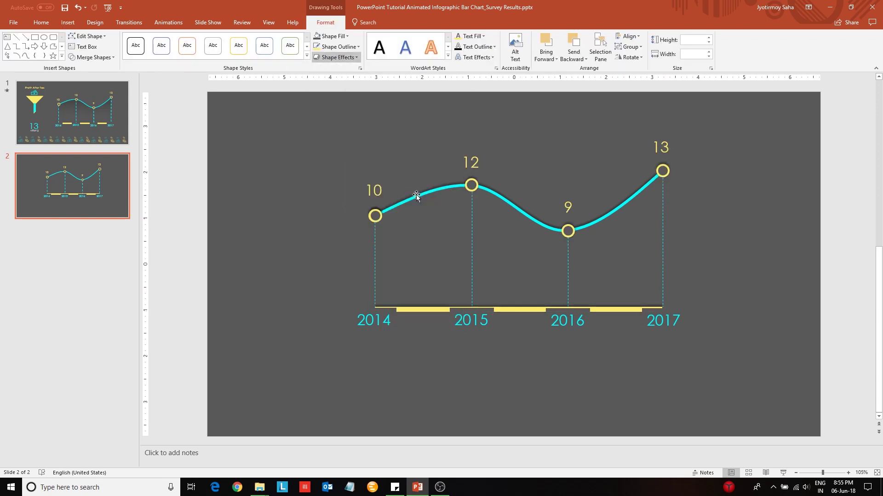
pyautogui.click(526, 134)
# Insert funnel, money and coins icons and move them to the slide's upper left
pyautogui.click(68, 22)
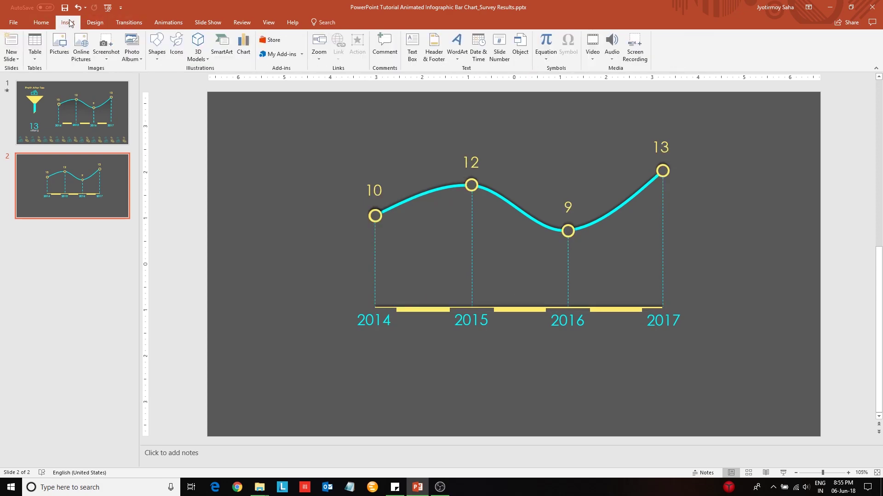
pyautogui.click(177, 44)
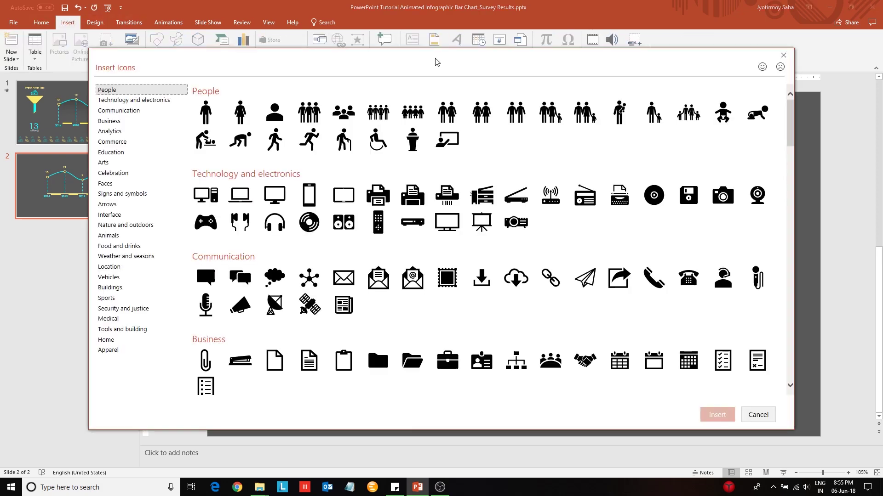
pyautogui.moveTo(790, 129); pyautogui.dragTo(797, 175)
pyautogui.click(757, 147)
pyautogui.click(213, 232)
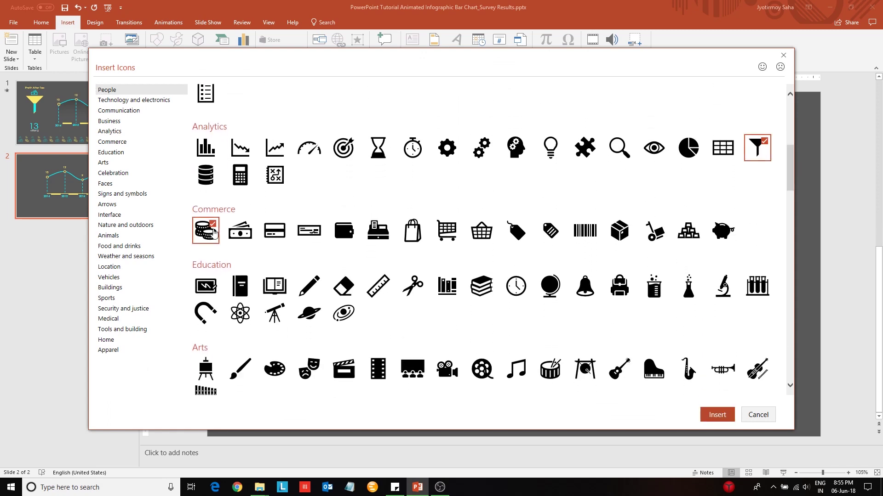
pyautogui.click(712, 414)
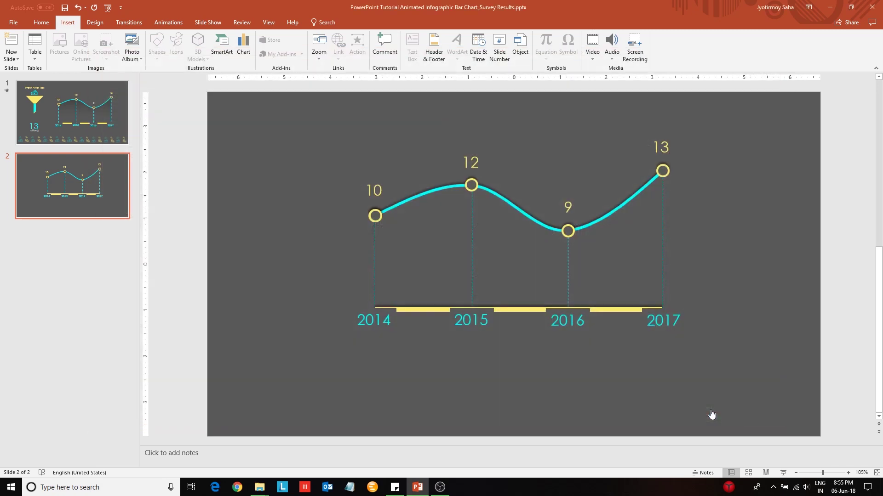
pyautogui.moveTo(543, 256); pyautogui.dragTo(307, 141)
pyautogui.click(306, 190)
# Make the money icon cyan, then move the coins icon to the lower left and make it yellow
pyautogui.click(305, 190)
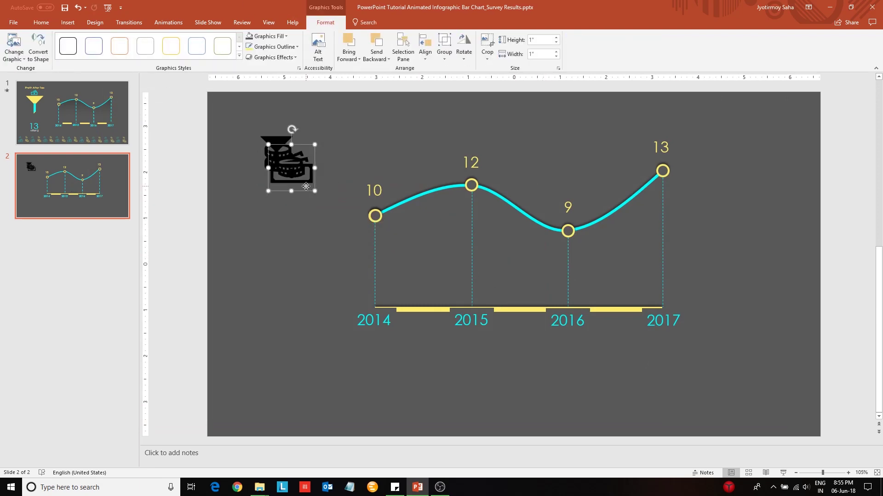
pyautogui.moveTo(305, 189); pyautogui.dragTo(288, 211)
pyautogui.click(281, 37)
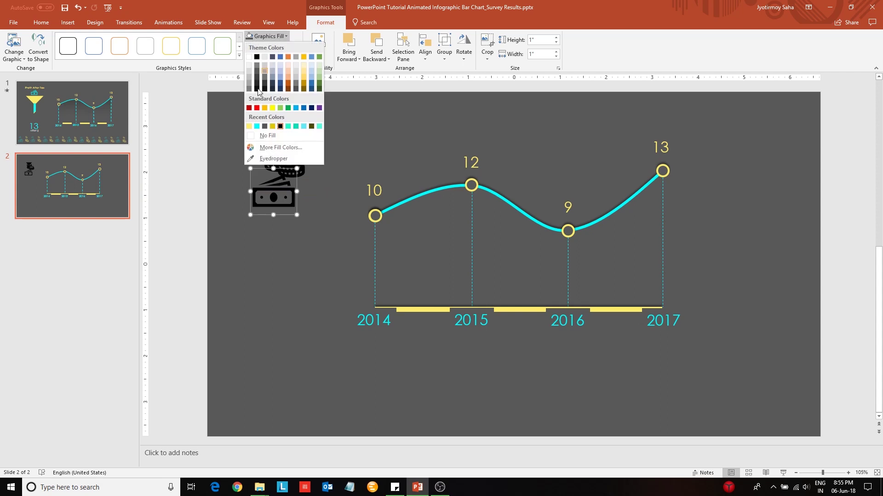
pyautogui.click(259, 93)
pyautogui.click(296, 161)
pyautogui.moveTo(296, 161); pyautogui.dragTo(287, 316)
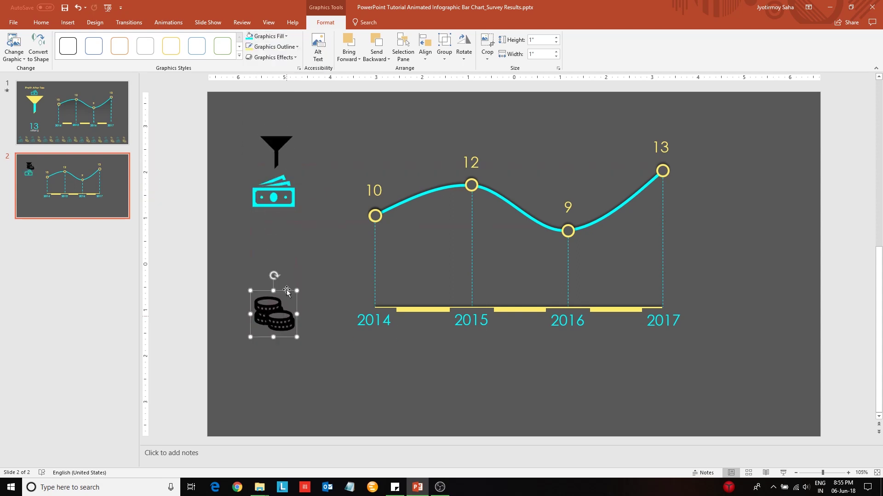
pyautogui.click(280, 36)
pyautogui.click(272, 126)
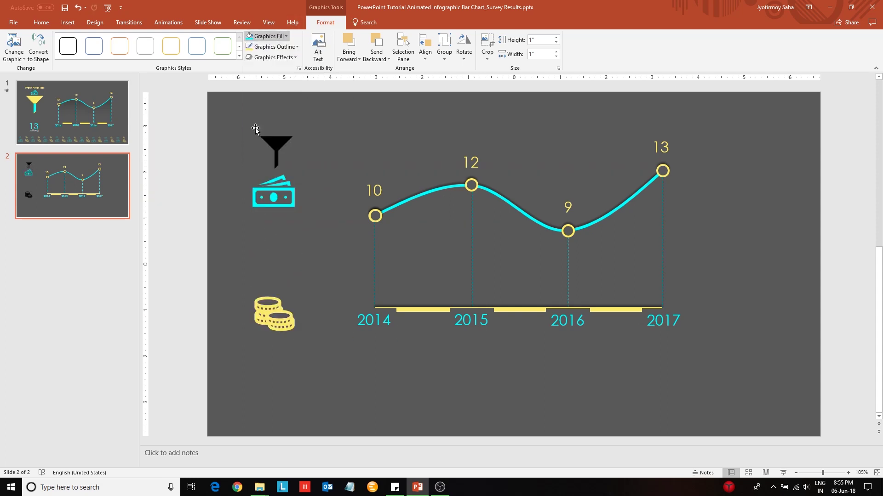
# Fill the funnel yellow, set it beneath the money icon, and add an outer shadow
pyautogui.click(276, 147)
pyautogui.click(249, 36)
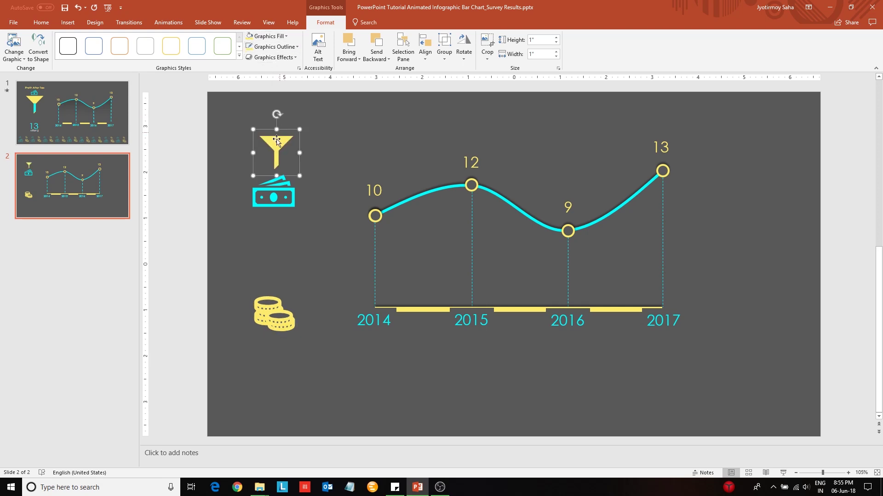
pyautogui.moveTo(277, 141); pyautogui.dragTo(274, 241)
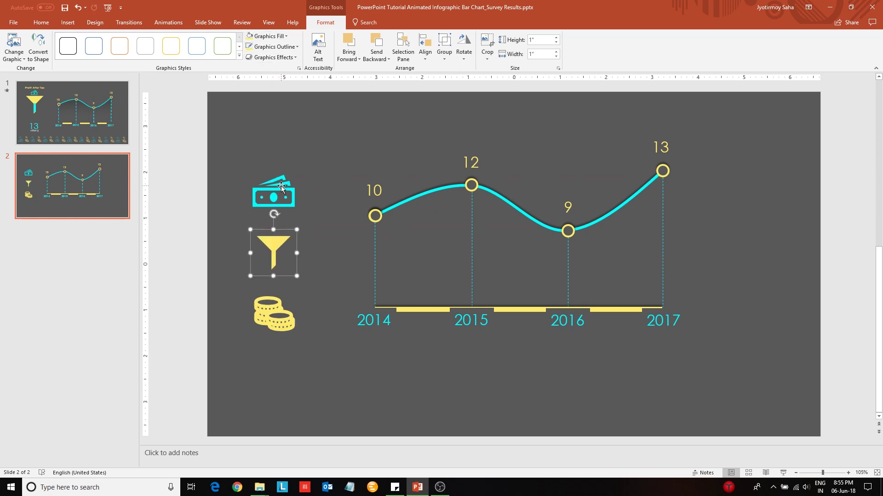
pyautogui.moveTo(281, 187); pyautogui.dragTo(282, 143)
pyautogui.moveTo(275, 251); pyautogui.dragTo(278, 199)
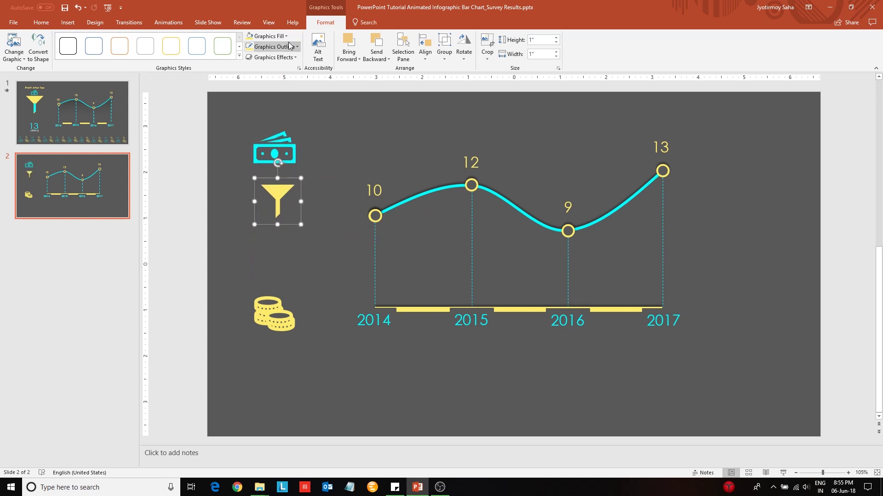
pyautogui.click(274, 57)
pyautogui.moveTo(286, 99)
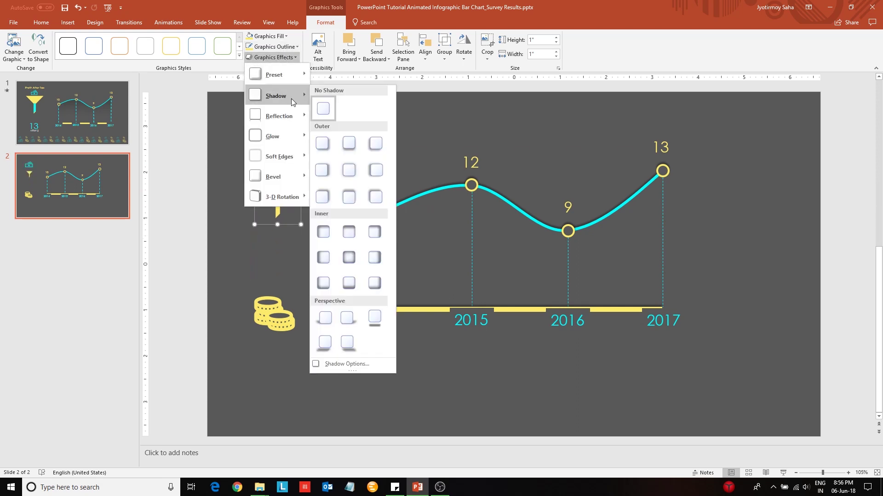
pyautogui.click(349, 197)
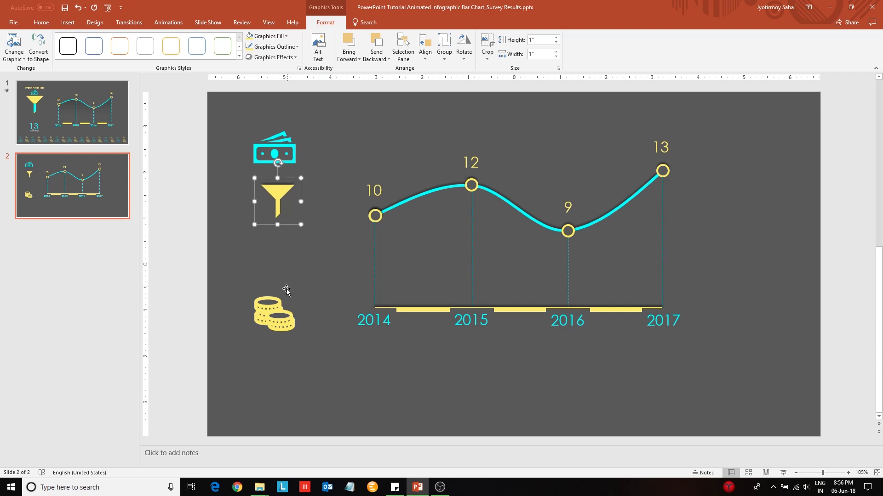
pyautogui.moveTo(275, 314); pyautogui.dragTo(280, 281)
# Enlarge the funnel and shrink the coin stack to 0.78 inches
pyautogui.click(275, 205)
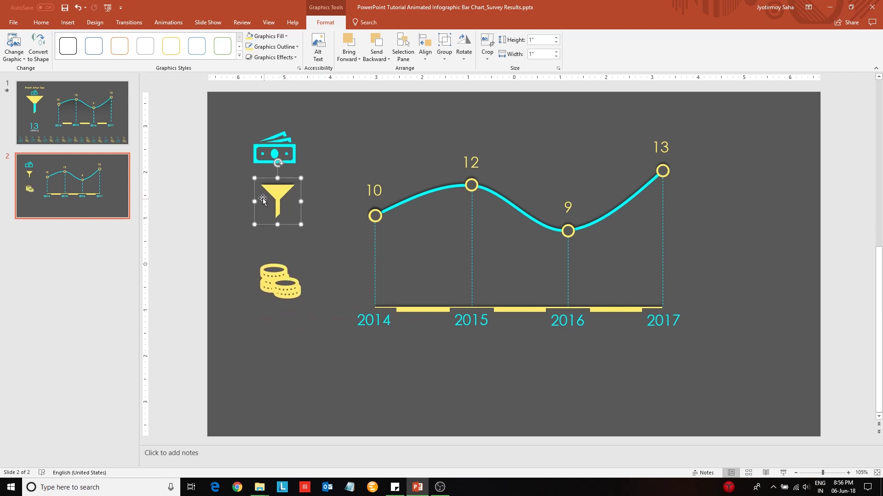
pyautogui.moveTo(290, 198); pyautogui.dragTo(324, 269)
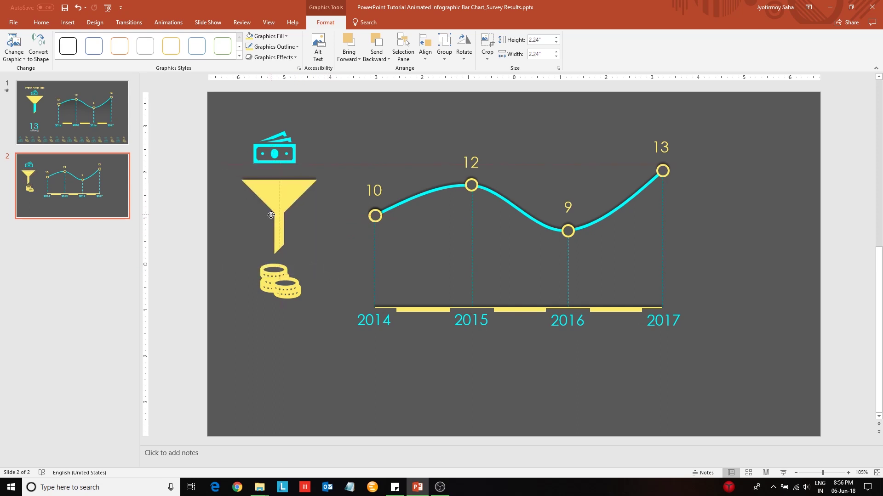
pyautogui.click(287, 283)
pyautogui.moveTo(303, 307); pyautogui.dragTo(281, 291)
pyautogui.click(277, 209)
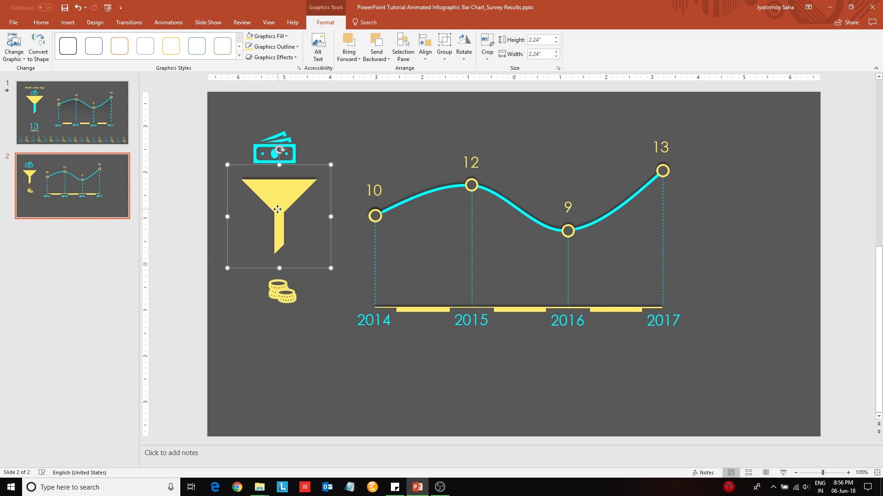
# Shrink the money icon to about 0.76 inches and move the coins up under the funnel's spout
pyautogui.click(285, 139)
pyautogui.moveTo(298, 165)
pyautogui.mouseDown()
pyautogui.moveTo(287, 159)
pyautogui.moveTo(281, 196)
pyautogui.moveTo(296, 207)
pyautogui.moveTo(285, 195)
pyautogui.moveTo(285, 166)
pyautogui.mouseUp()
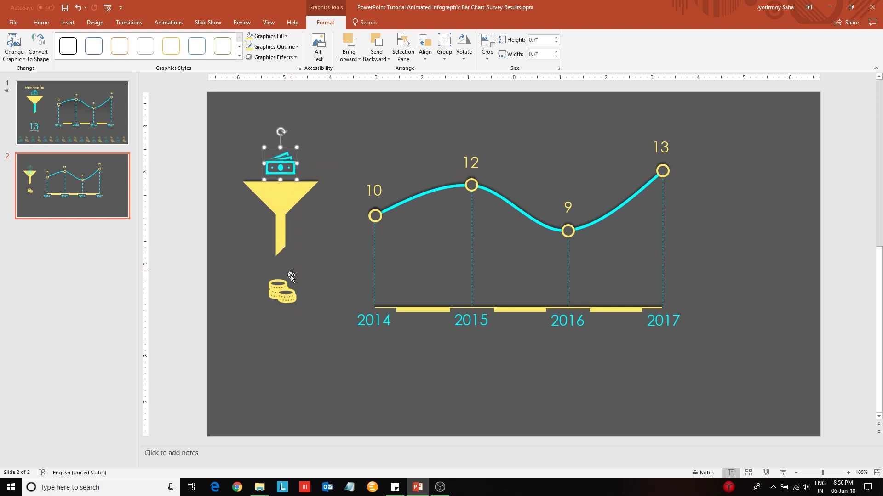
pyautogui.click(287, 289)
pyautogui.click(284, 164)
pyautogui.moveTo(284, 299); pyautogui.dragTo(282, 284)
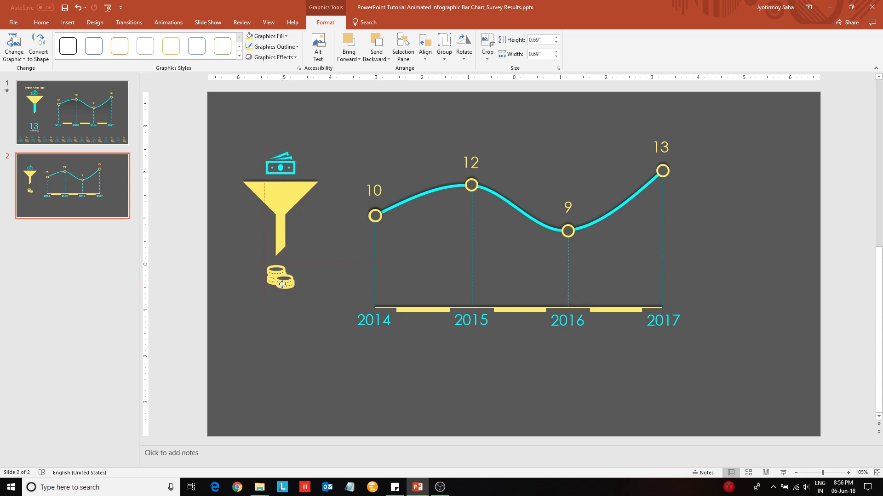
pyautogui.click(274, 196)
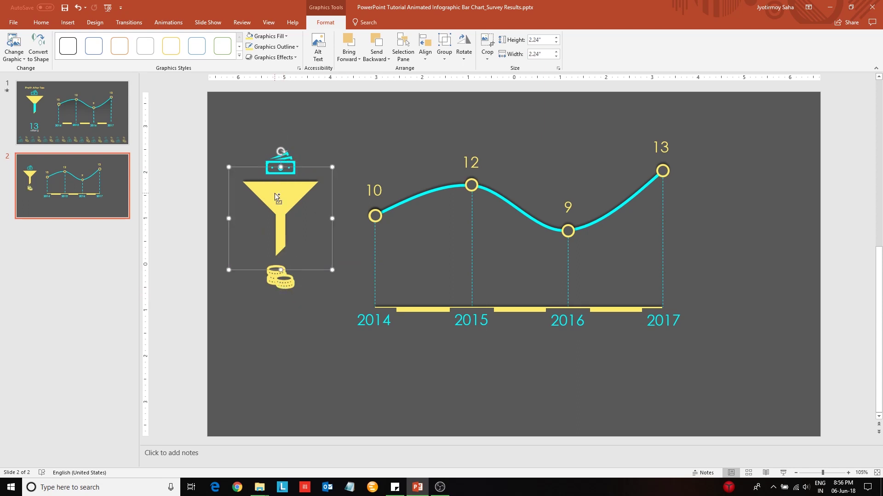
# Fill the funnel copy with the recent cyan and remove its outline
pyautogui.click(275, 36)
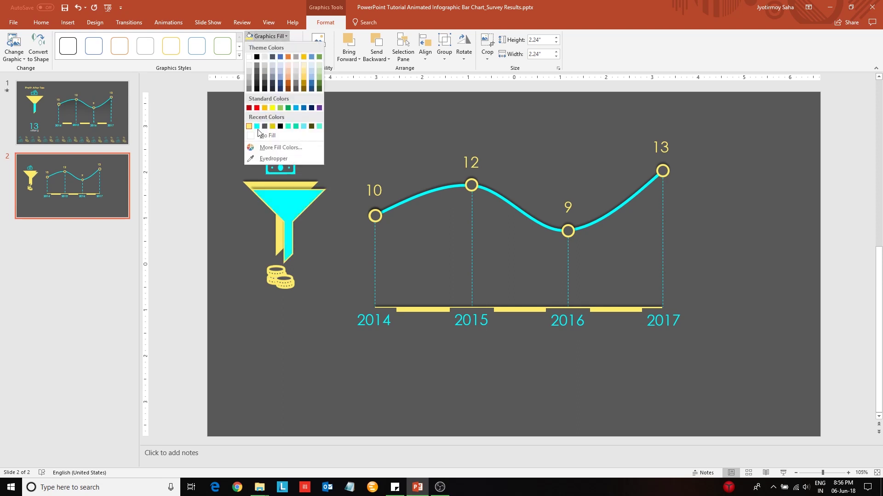
pyautogui.click(258, 126)
pyautogui.click(275, 46)
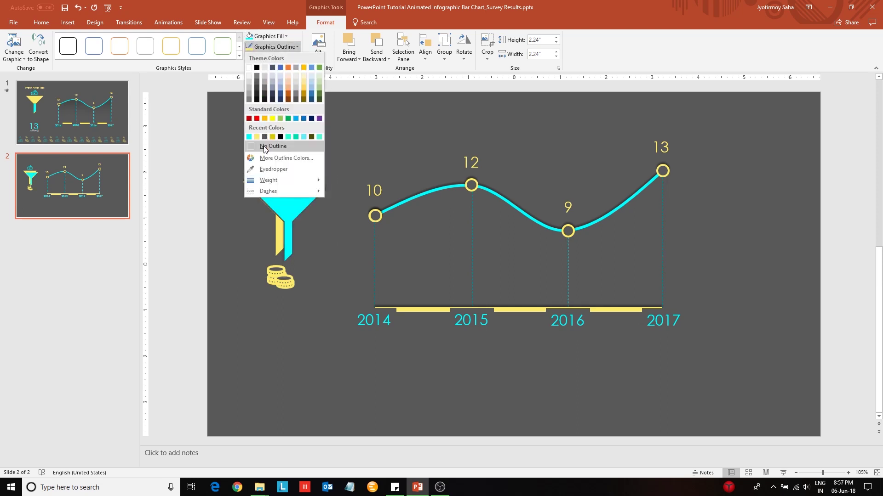
pyautogui.click(251, 137)
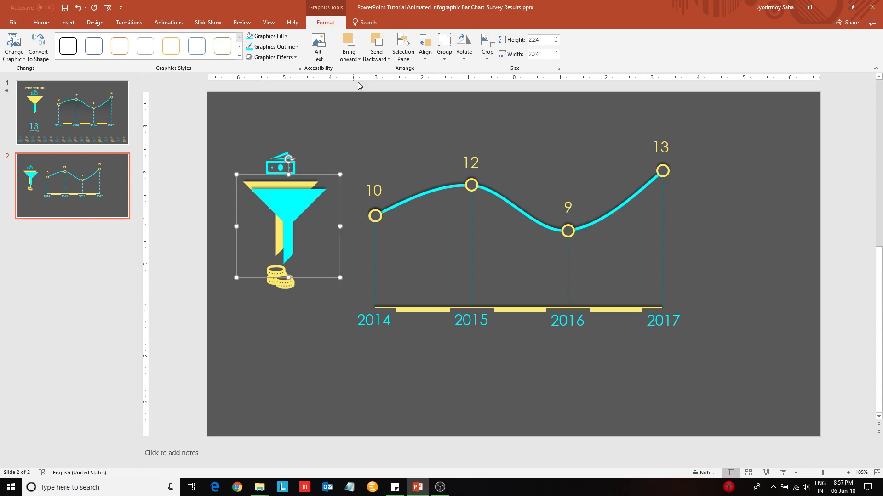
# Crop the cyan copy down to its stem and leave it without a shadow
pyautogui.click(487, 44)
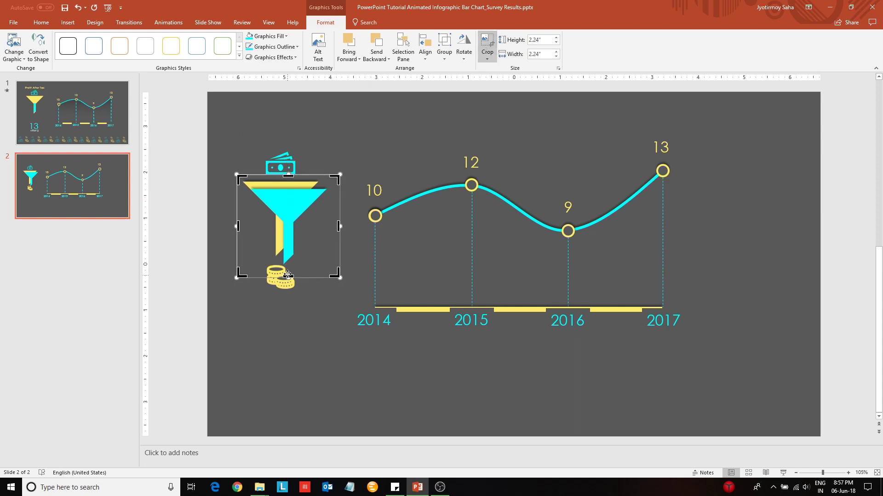
pyautogui.moveTo(289, 174); pyautogui.dragTo(288, 226)
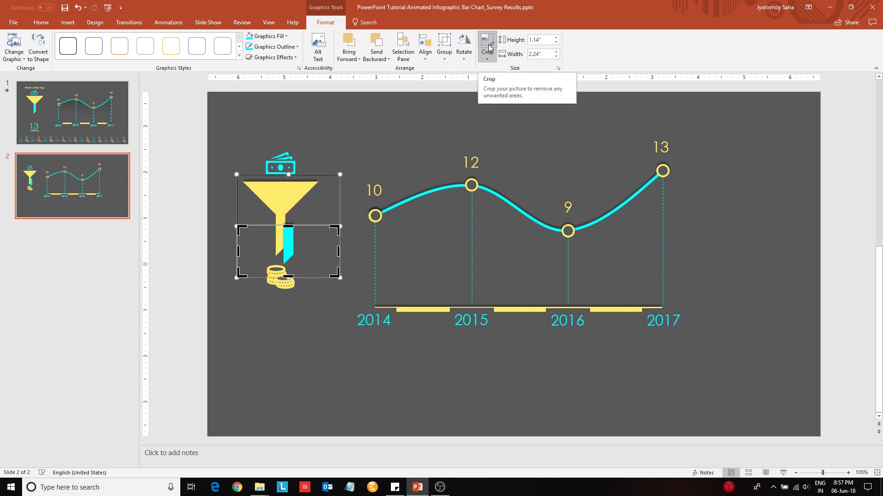
pyautogui.click(490, 46)
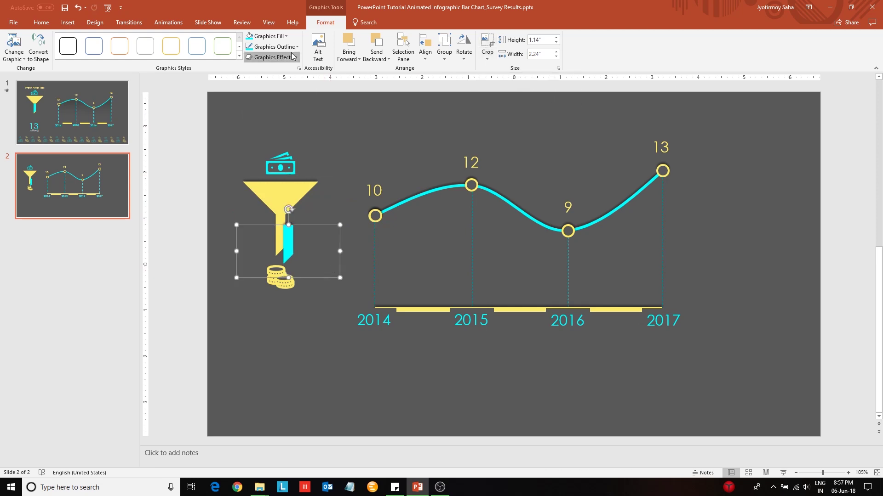
pyautogui.click(271, 57)
pyautogui.moveTo(273, 92)
pyautogui.click(315, 108)
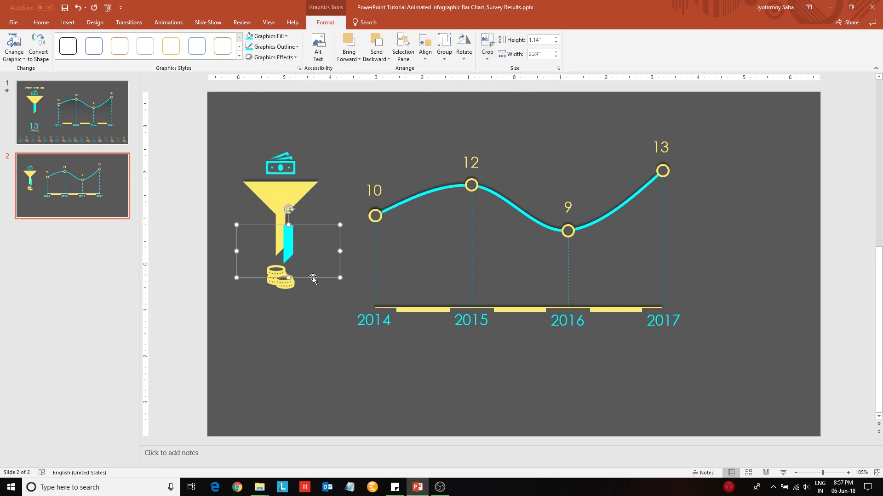
# Place the cyan stem over the yellow funnel's stem and group the two
pyautogui.moveTo(310, 278); pyautogui.dragTo(304, 267)
pyautogui.click(313, 194)
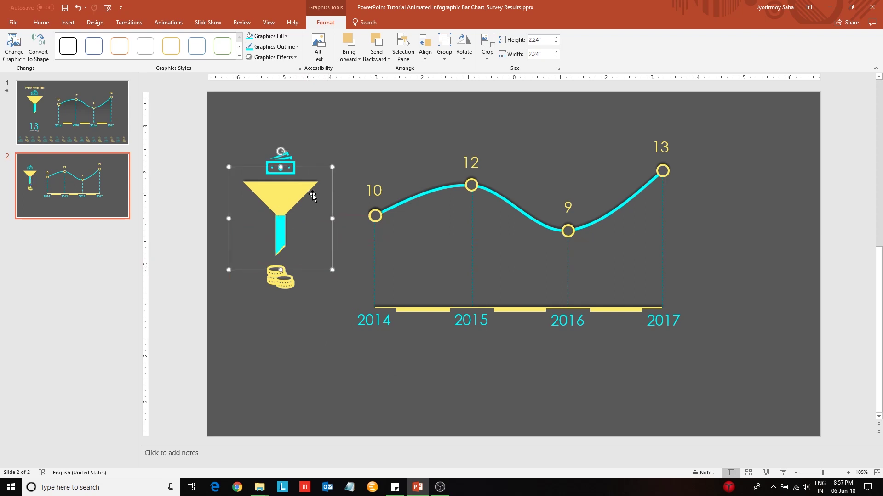
pyautogui.keyDown('shift'); pyautogui.click(285, 228); pyautogui.keyUp('shift')
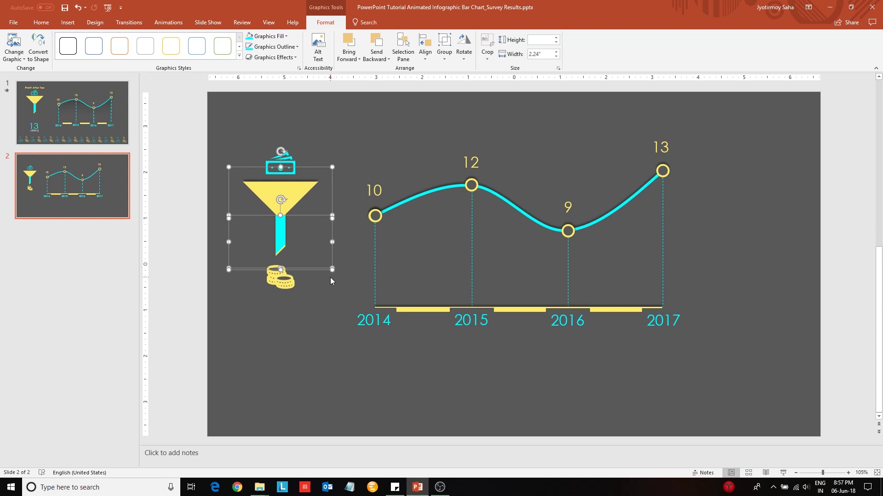
pyautogui.hotkey('ctrl', 'g')
# Draw a rectangle covering the funnel, lowering its top edge
pyautogui.click(366, 153)
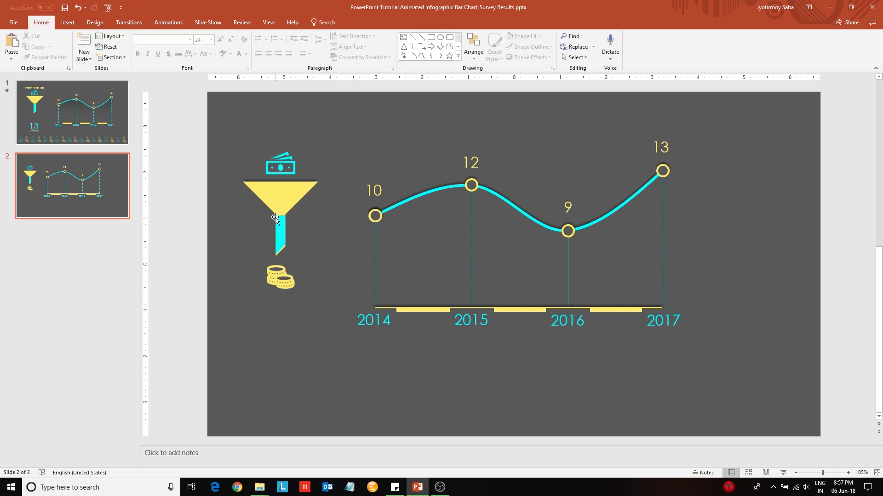
pyautogui.click(67, 22)
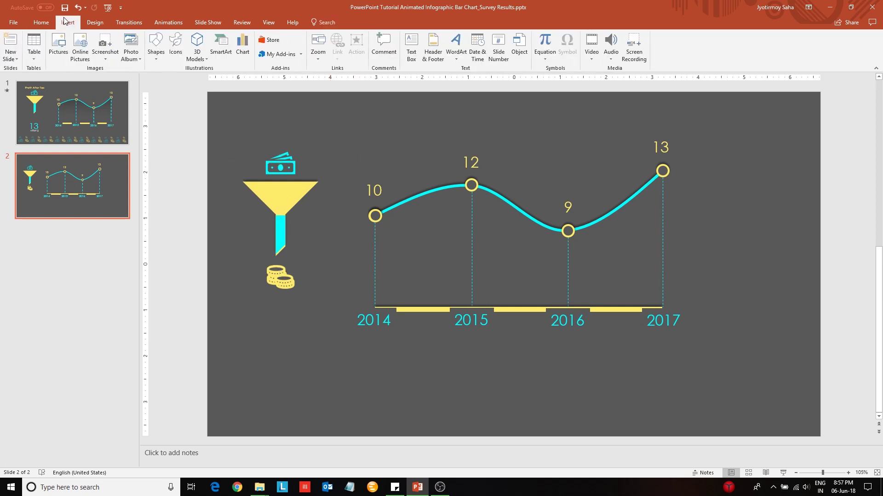
pyautogui.click(157, 46)
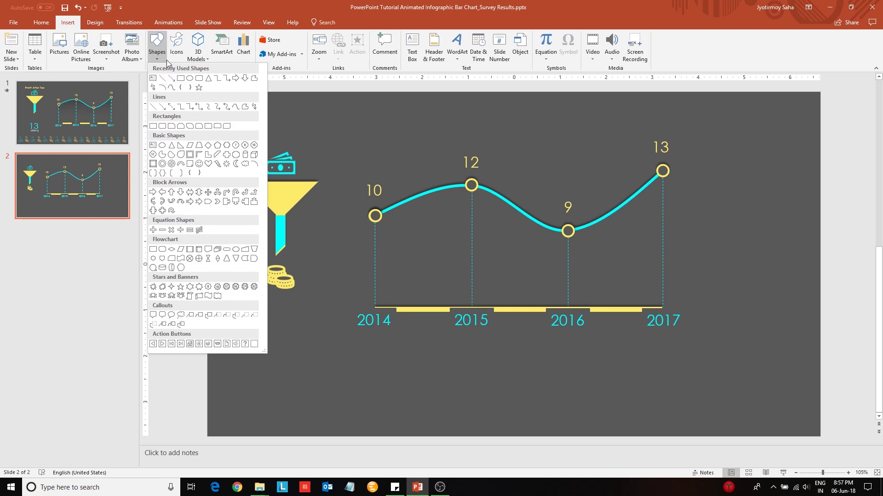
pyautogui.click(153, 125)
pyautogui.moveTo(228, 144); pyautogui.dragTo(333, 279)
pyautogui.moveTo(281, 144); pyautogui.dragTo(282, 167)
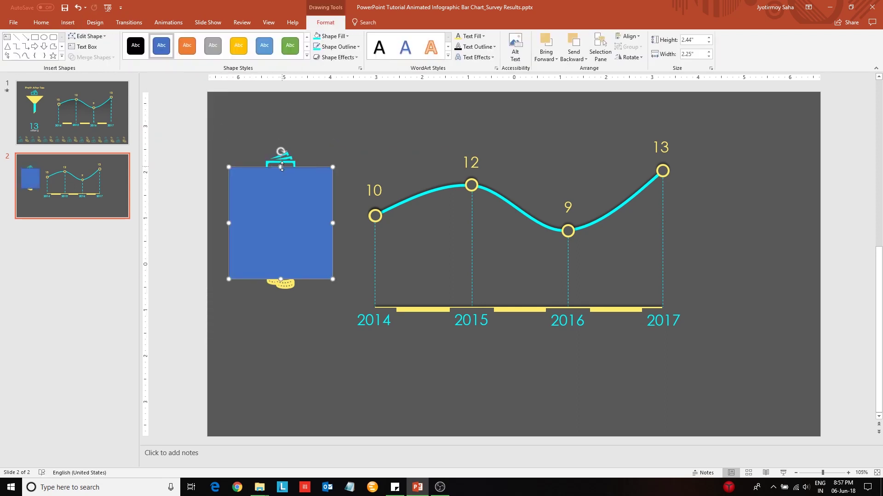
# Fill the rectangle with the background grey and remove its outline
pyautogui.click(341, 36)
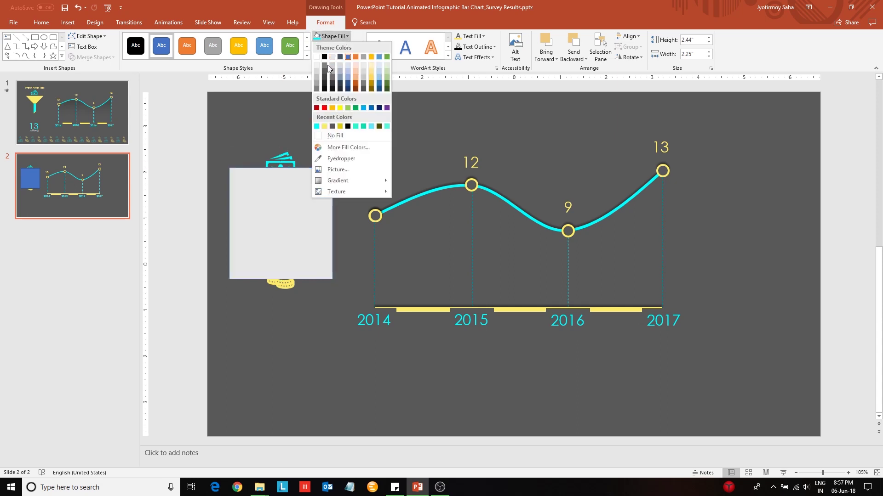
pyautogui.click(326, 74)
pyautogui.click(338, 46)
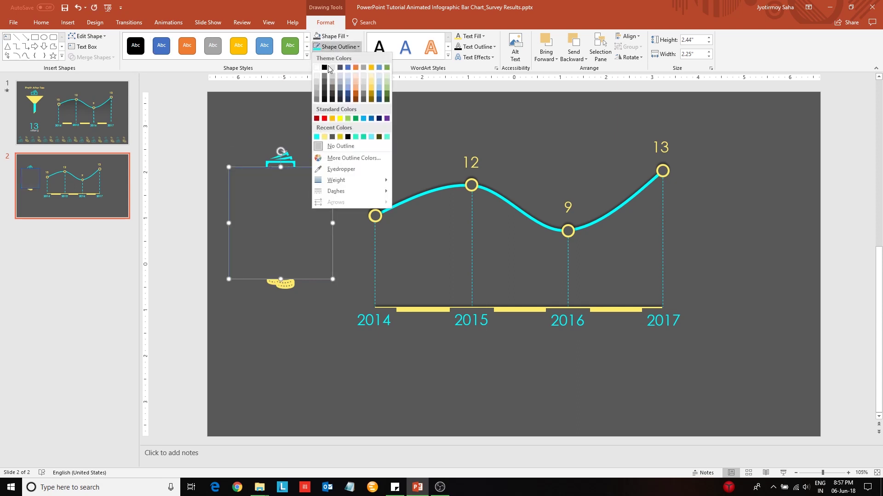
pyautogui.click(331, 146)
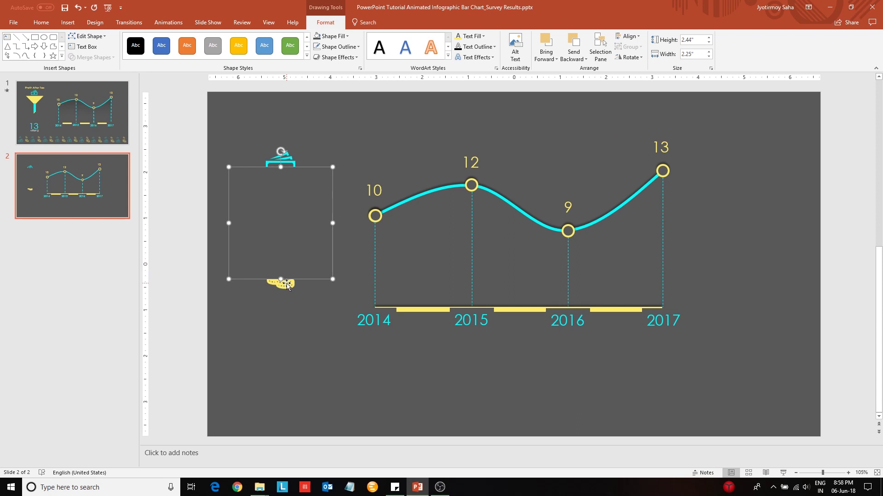
# Bring the yellow funnel in front of the grey rectangle
pyautogui.click(289, 175)
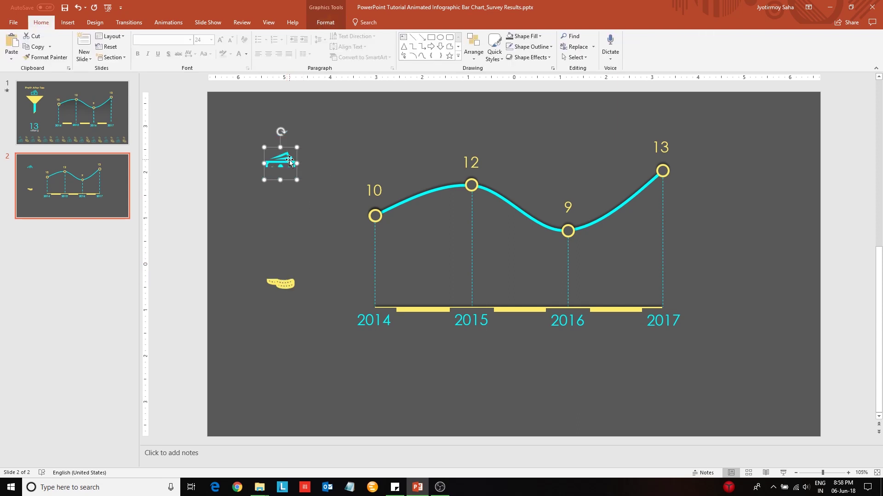
pyautogui.click(335, 21)
pyautogui.click(308, 237)
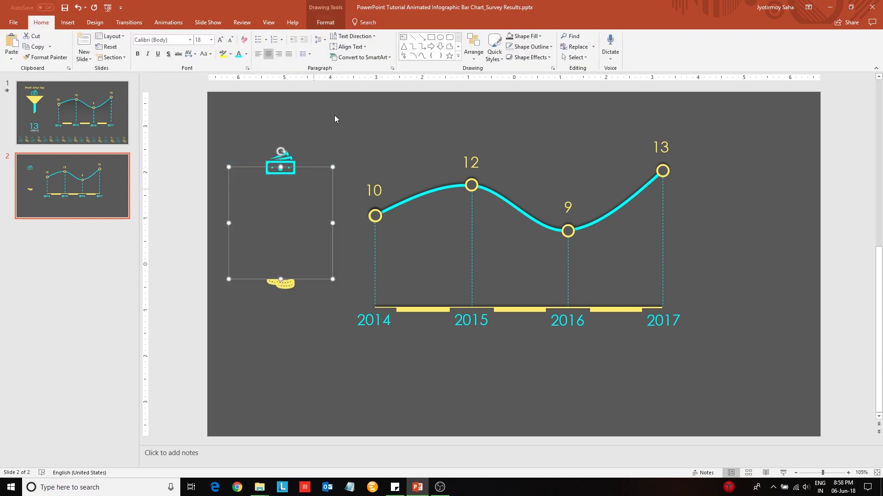
pyautogui.click(326, 22)
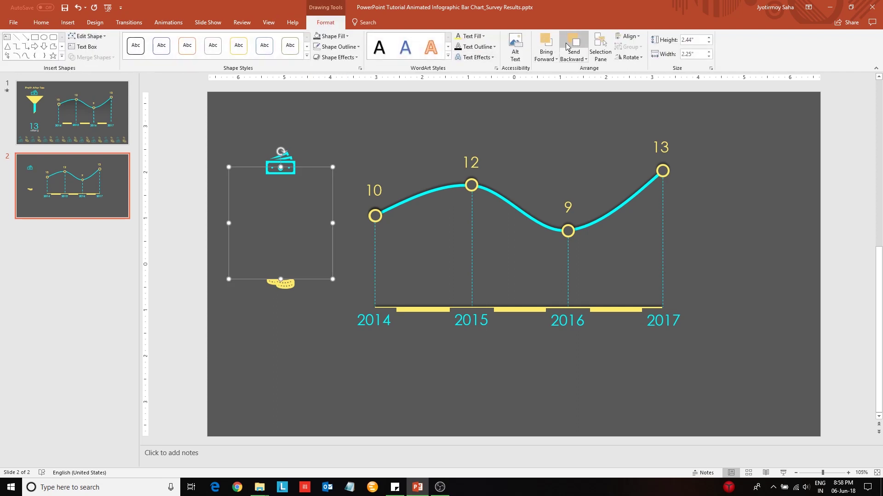
pyautogui.hotkey('ctrl', 'y')
pyautogui.hotkey('ctrl', 'y')
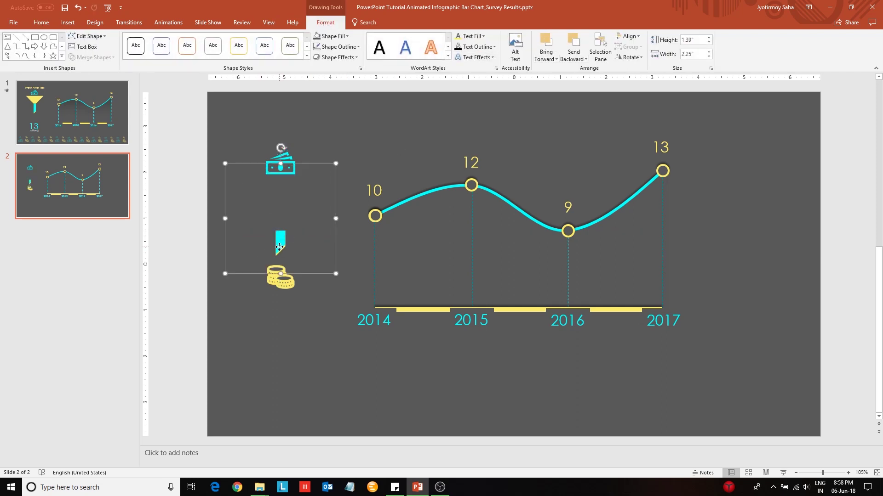
pyautogui.click(541, 39)
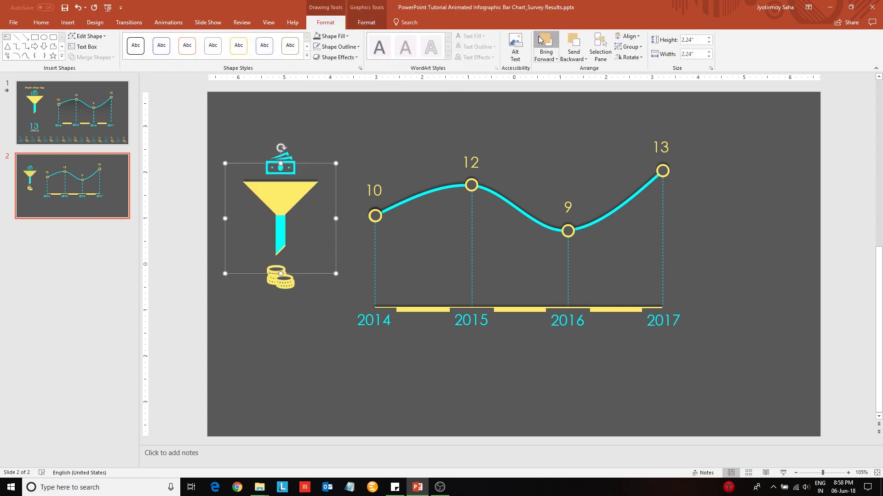
# Move the funnel out of the group's frame, down below the coins
pyautogui.click(279, 277)
pyautogui.click(299, 247)
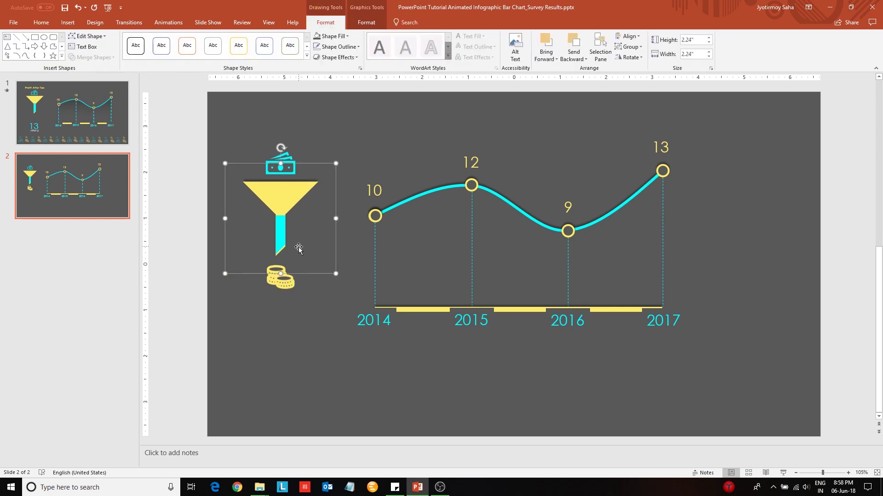
pyautogui.click(340, 240)
pyautogui.click(279, 269)
pyautogui.moveTo(281, 272); pyautogui.dragTo(280, 237)
pyautogui.hotkey('ctrl', 'z')
pyautogui.click(296, 138)
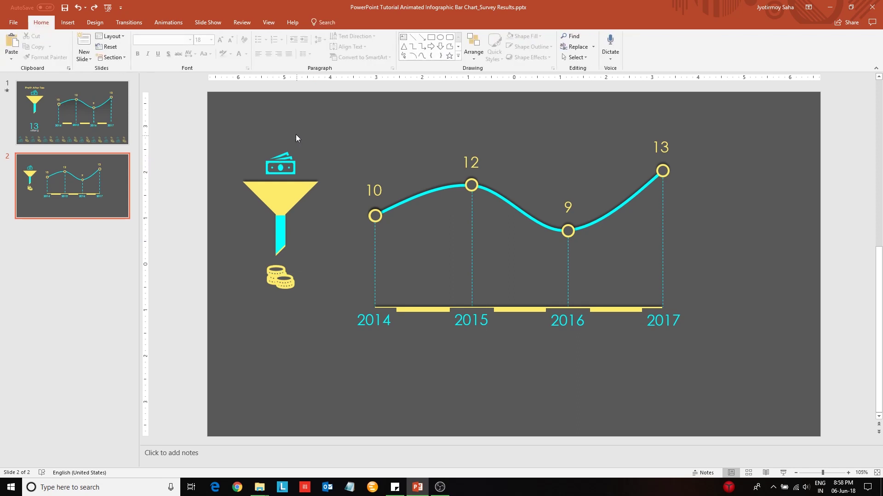
pyautogui.click(289, 159)
pyautogui.click(310, 152)
pyautogui.click(318, 166)
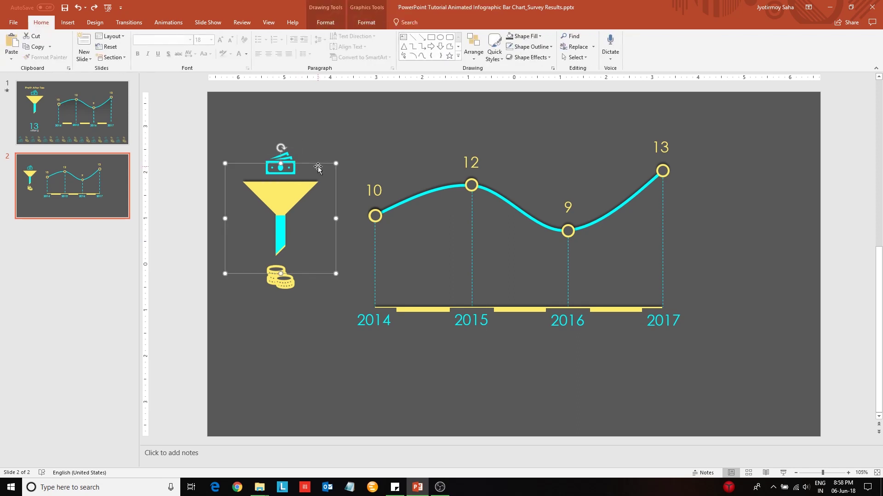
pyautogui.moveTo(318, 167); pyautogui.dragTo(326, 286)
# Widen the empty frame left and right and stretch it down to the coins
pyautogui.click(274, 206)
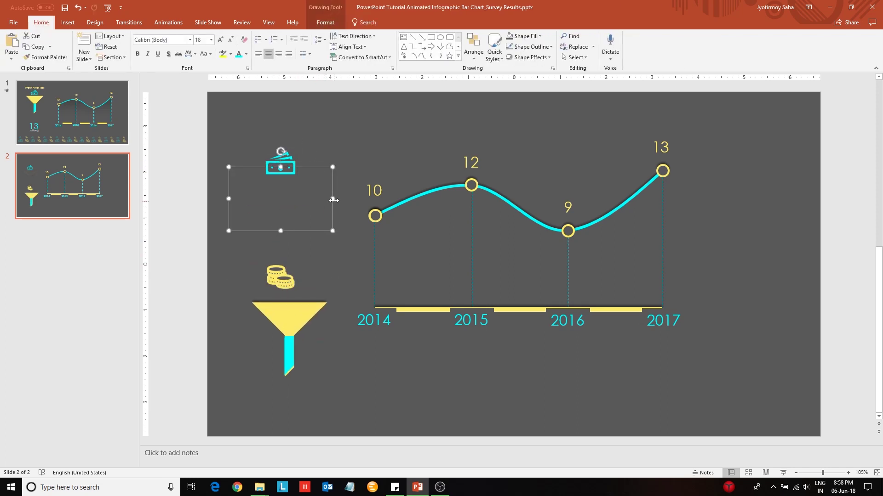
pyautogui.moveTo(334, 200); pyautogui.dragTo(354, 198)
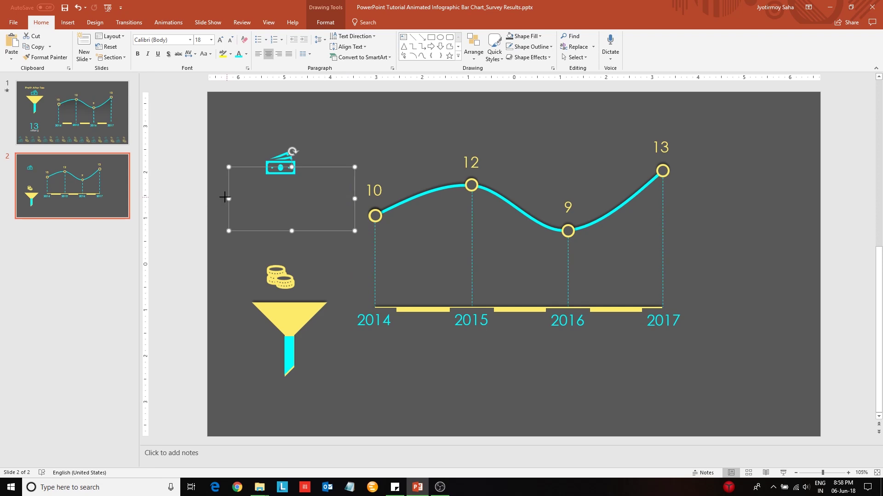
pyautogui.moveTo(225, 197); pyautogui.dragTo(207, 198)
pyautogui.moveTo(280, 230); pyautogui.dragTo(288, 276)
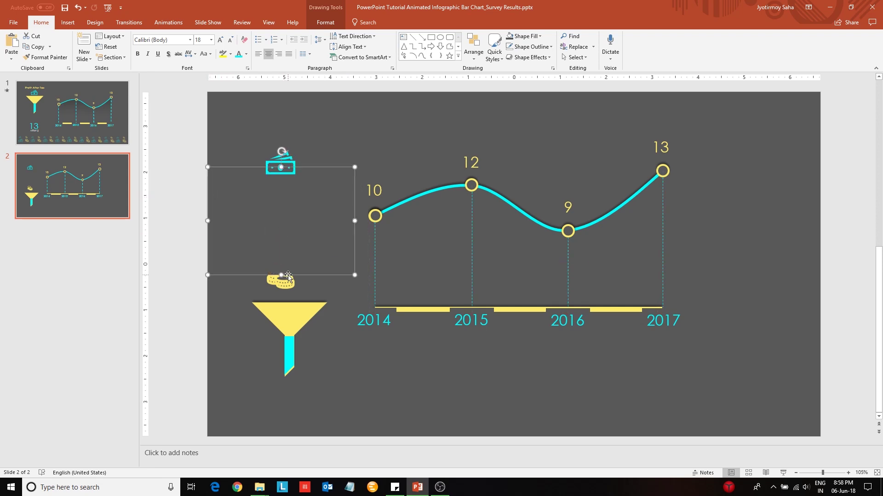
# Move the funnel back up beneath the money icon
pyautogui.click(292, 317)
pyautogui.moveTo(291, 317); pyautogui.dragTo(281, 211)
pyautogui.click(288, 293)
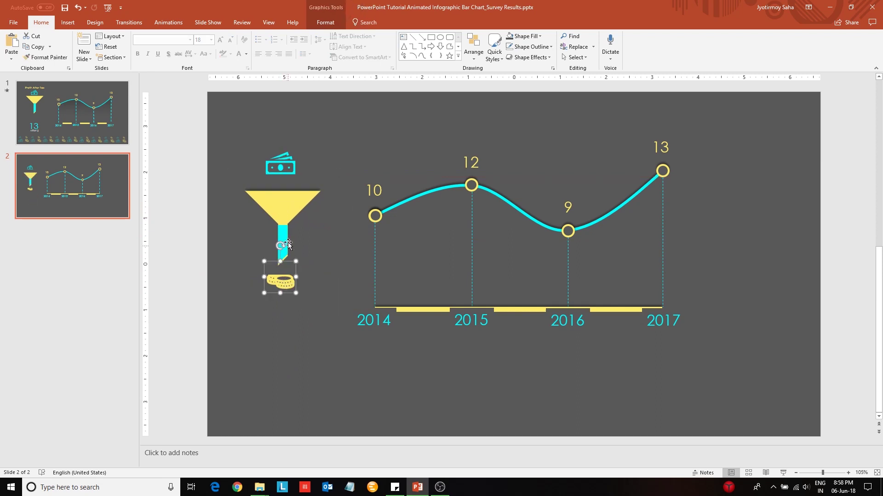
pyautogui.click(285, 168)
pyautogui.click(324, 241)
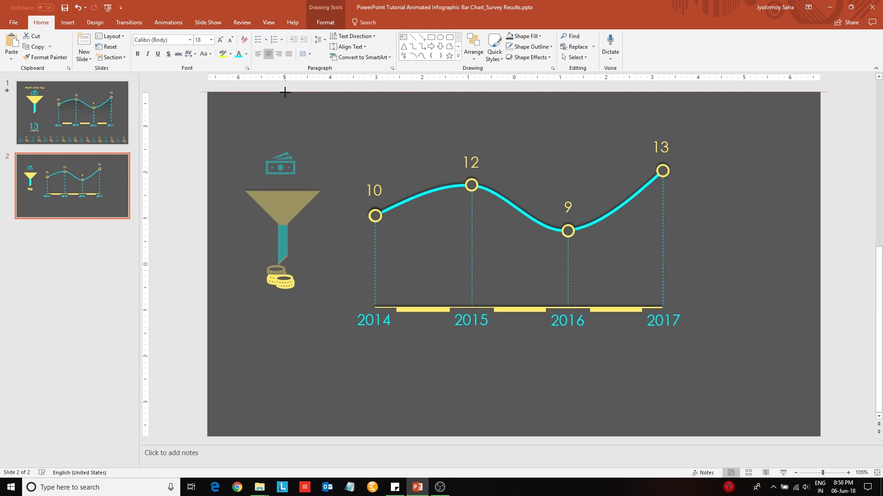
pyautogui.hotkey('ctrl', 'z')
pyautogui.click(319, 305)
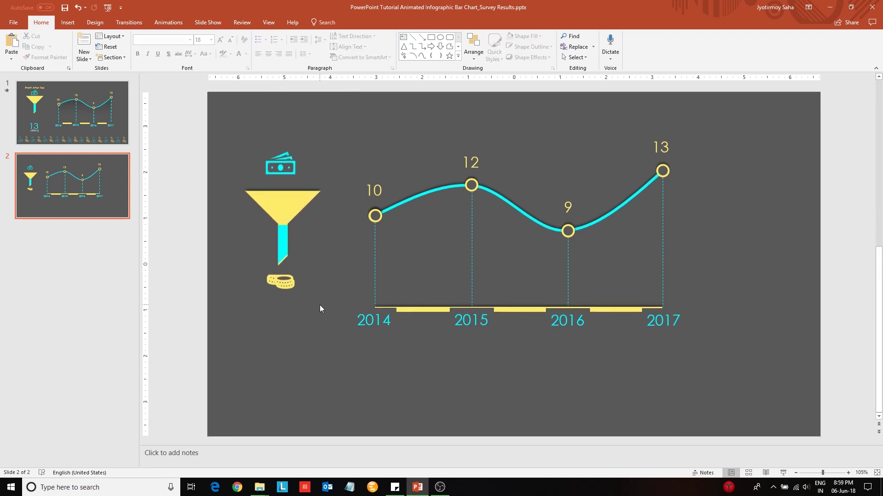
pyautogui.click(379, 311)
# Copy the 2014 label below the coins as a one-line 40 pt '13'
pyautogui.moveTo(384, 331)
pyautogui.mouseDown()
pyautogui.moveTo(392, 339)
pyautogui.moveTo(288, 332)
pyautogui.mouseUp()
pyautogui.click(287, 328)
pyautogui.doubleClick(288, 328)
pyautogui.write('13')
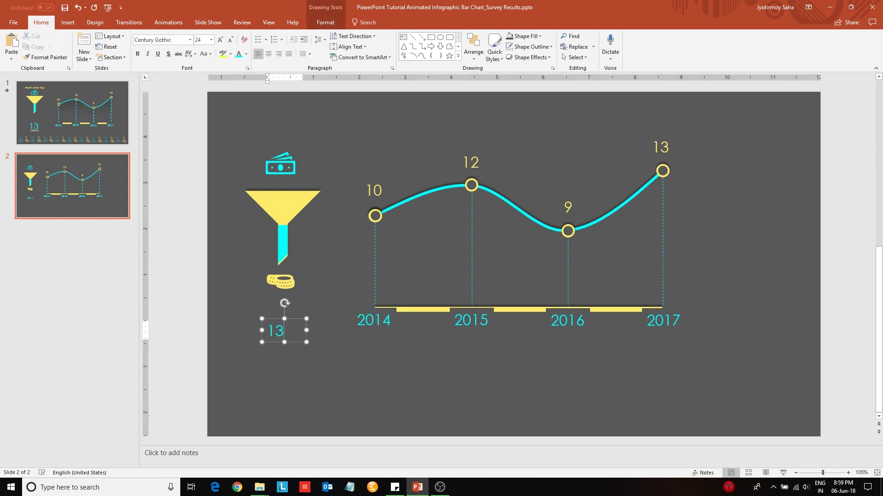
pyautogui.click(299, 329)
pyautogui.click(291, 341)
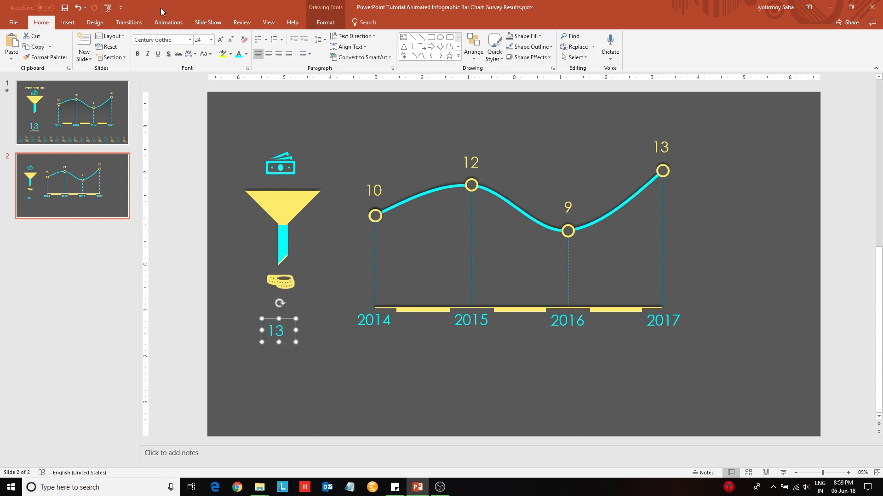
pyautogui.click(221, 39)
pyautogui.click(220, 40)
pyautogui.click(220, 39)
pyautogui.click(220, 40)
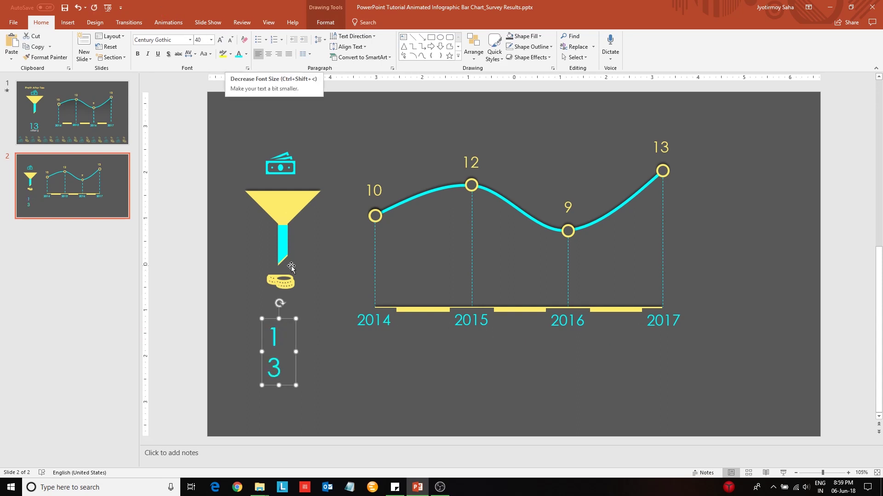
pyautogui.moveTo(295, 351)
pyautogui.mouseDown()
pyautogui.moveTo(307, 353)
pyautogui.moveTo(292, 348)
pyautogui.mouseUp()
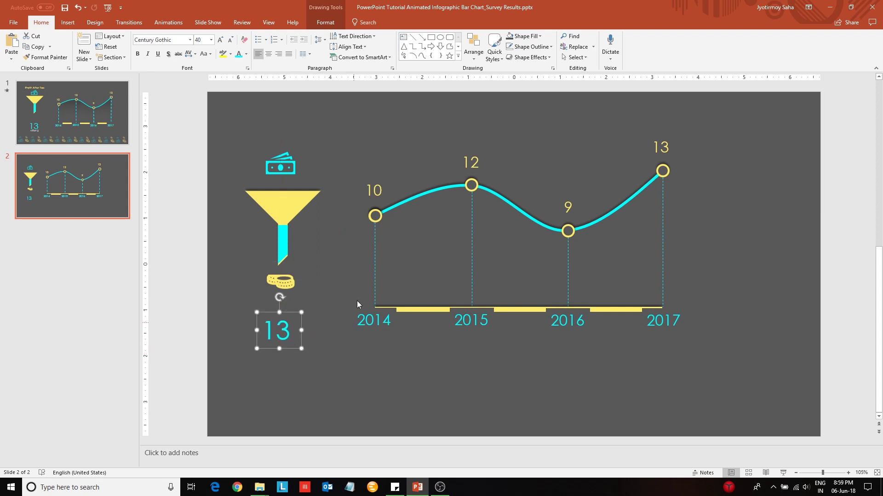
# Copy the label beneath it as a one-line light grey 'Million $' caption
pyautogui.moveTo(357, 325); pyautogui.dragTo(284, 371)
pyautogui.doubleClick(278, 356)
pyautogui.write('Million')
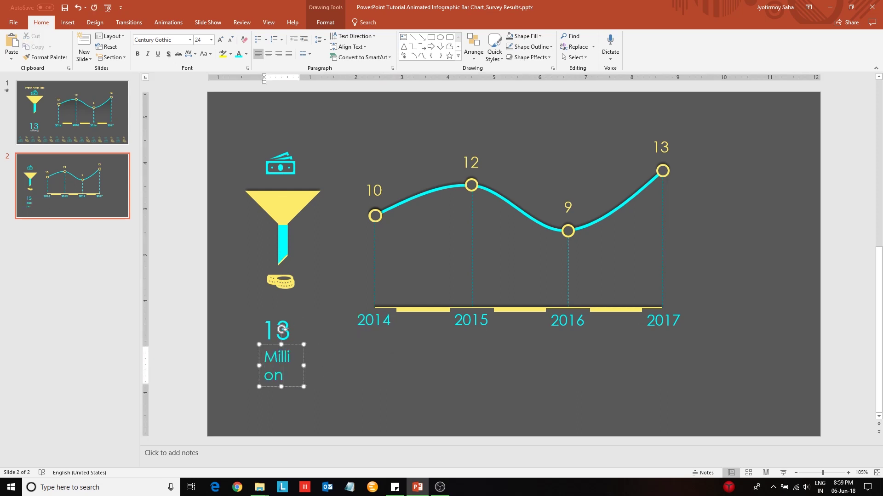
pyautogui.write(' $')
pyautogui.hotkey('ctrl', 'a')
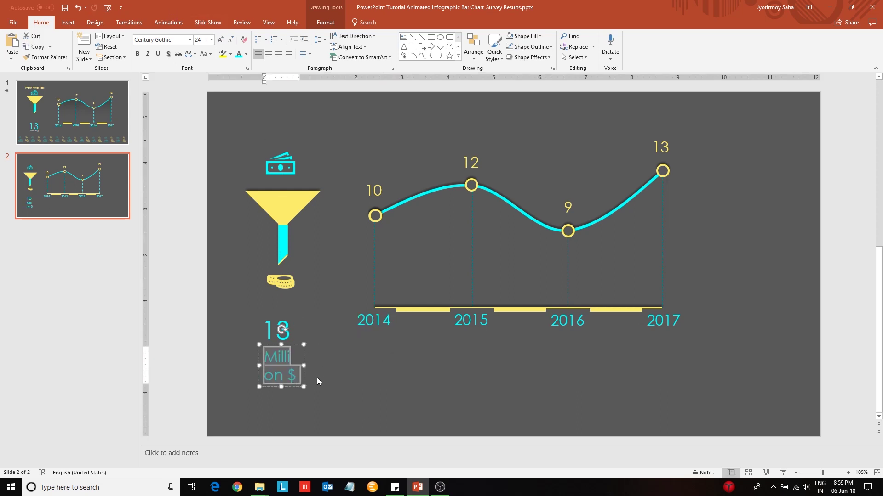
pyautogui.moveTo(304, 364); pyautogui.dragTo(335, 365)
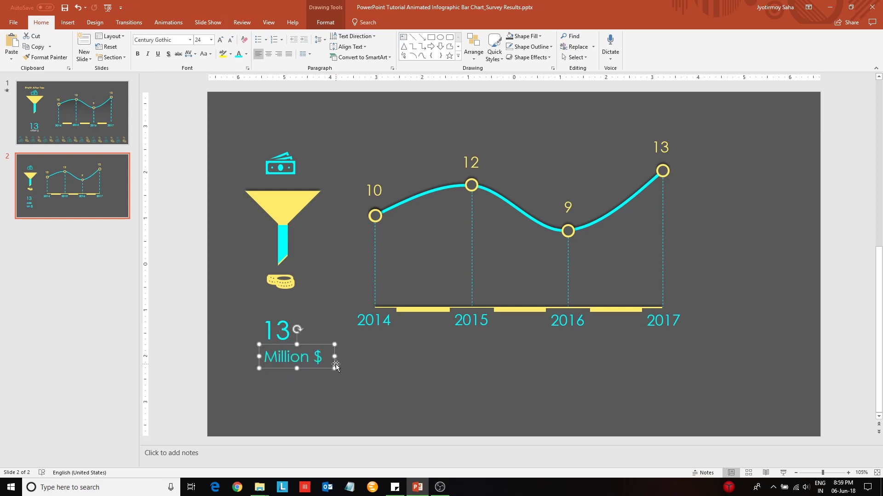
pyautogui.click(247, 54)
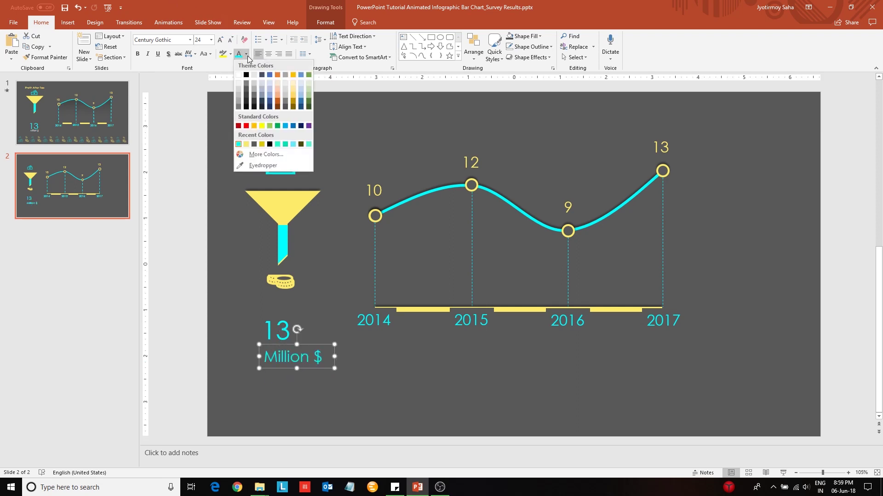
pyautogui.click(252, 84)
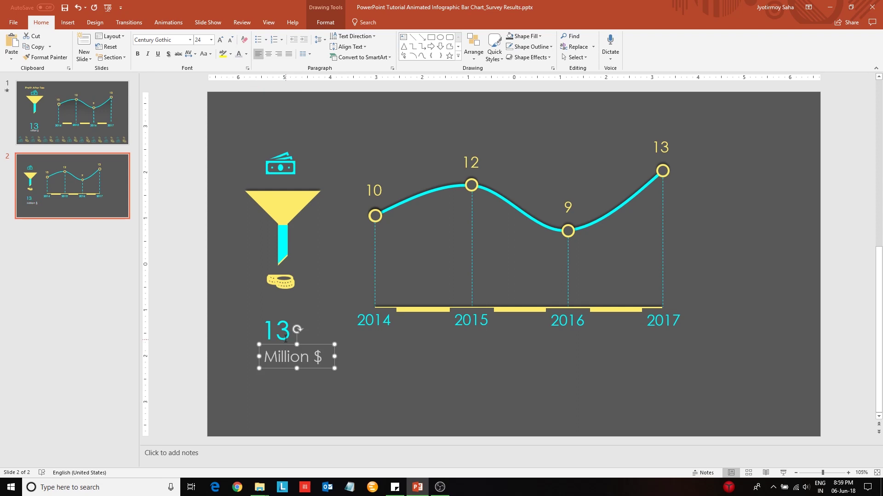
# Shrink 'Million $' to 20 pt and nudge it left under the 13
pyautogui.click(285, 339)
pyautogui.tripleClick(302, 355)
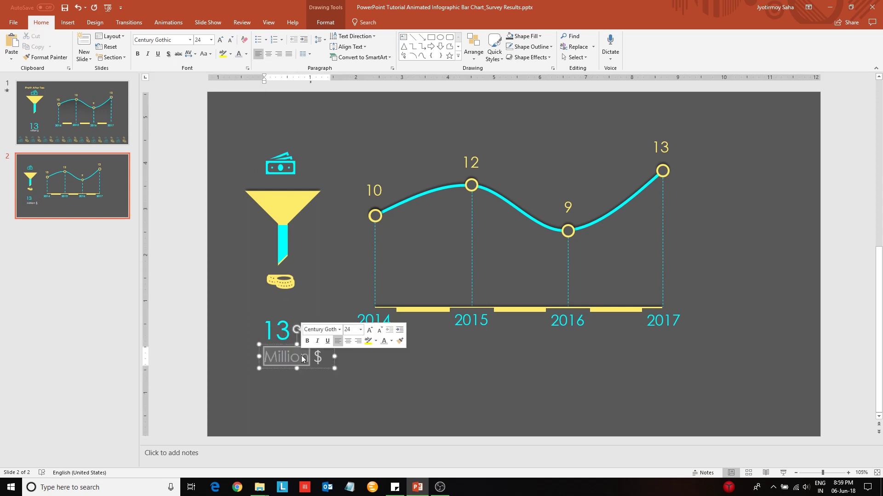
pyautogui.click(231, 41)
pyautogui.moveTo(316, 366); pyautogui.dragTo(309, 362)
pyautogui.click(364, 341)
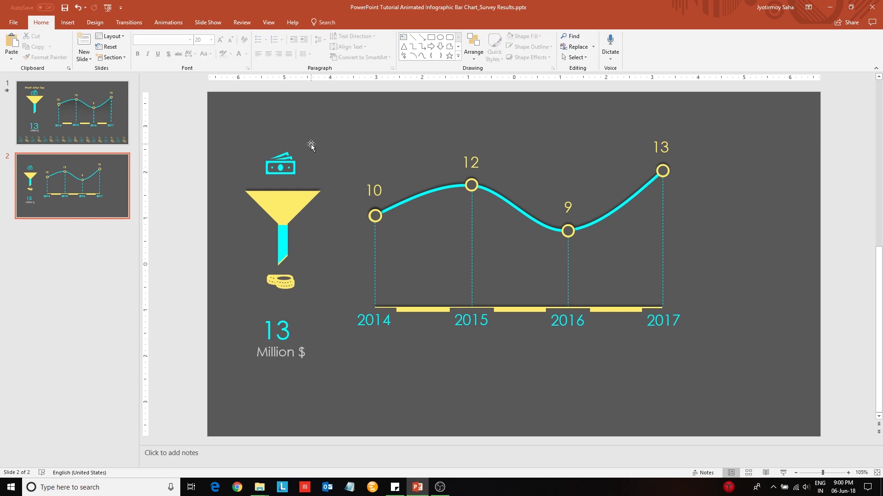
pyautogui.click(376, 194)
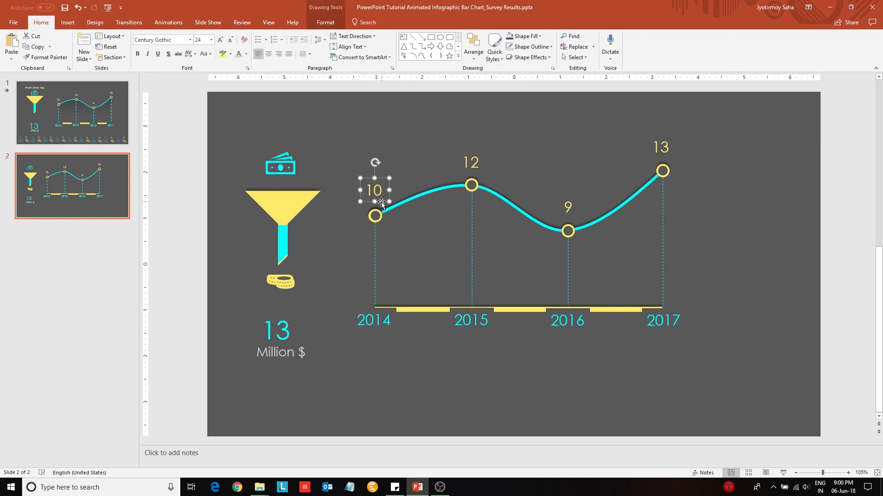
# Copy the 10 label to the top left as a one-line 'Profit After Tax' heading
pyautogui.moveTo(382, 202)
pyautogui.mouseDown()
pyautogui.moveTo(392, 208)
pyautogui.moveTo(283, 119)
pyautogui.mouseUp()
pyautogui.doubleClick(269, 122)
pyautogui.write('P')
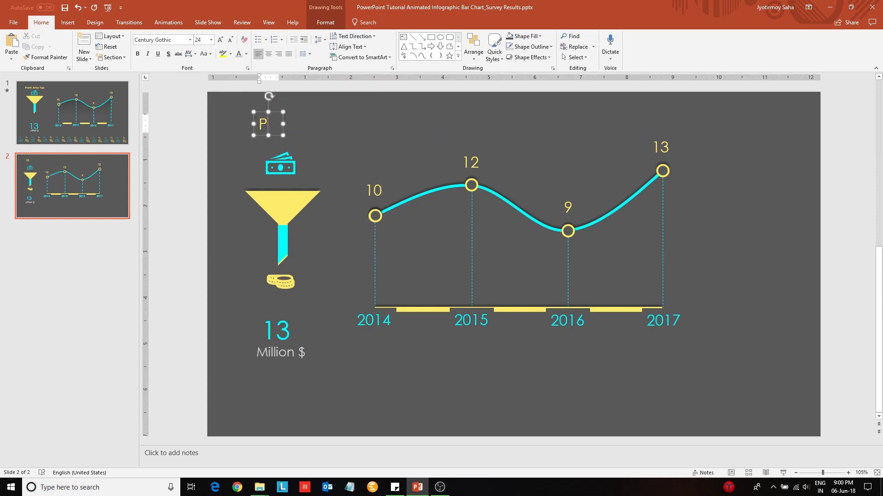
pyautogui.write('rofit After Tax')
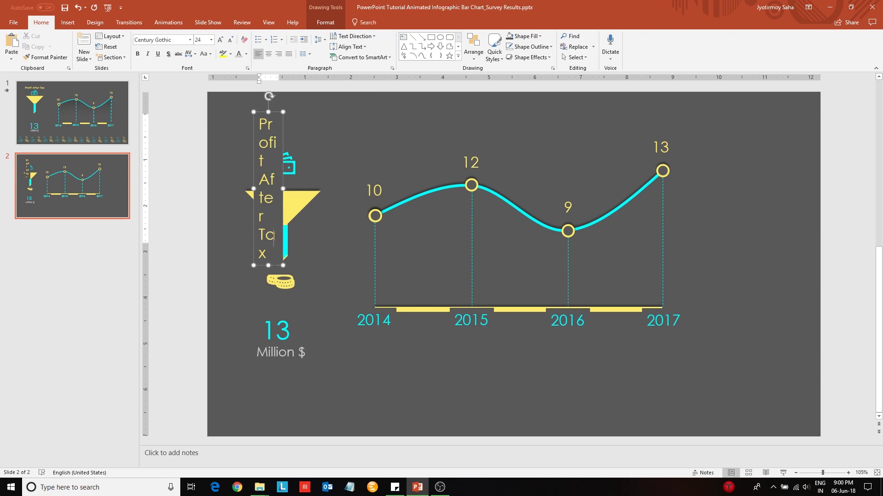
pyautogui.moveTo(283, 188); pyautogui.dragTo(357, 186)
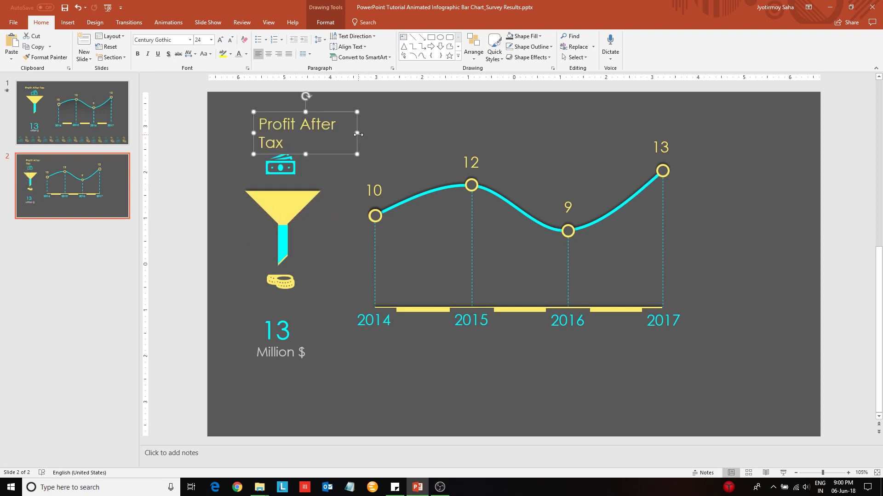
pyautogui.moveTo(358, 134); pyautogui.dragTo(339, 130)
pyautogui.click(418, 131)
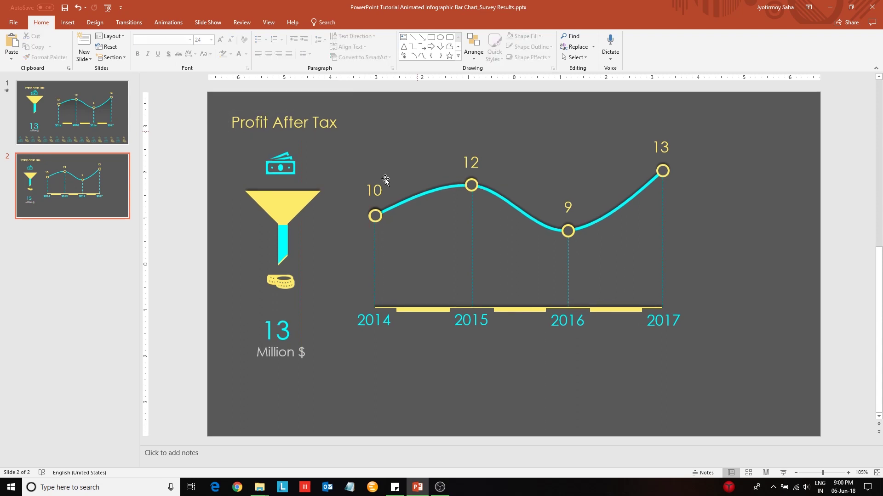
pyautogui.click(291, 162)
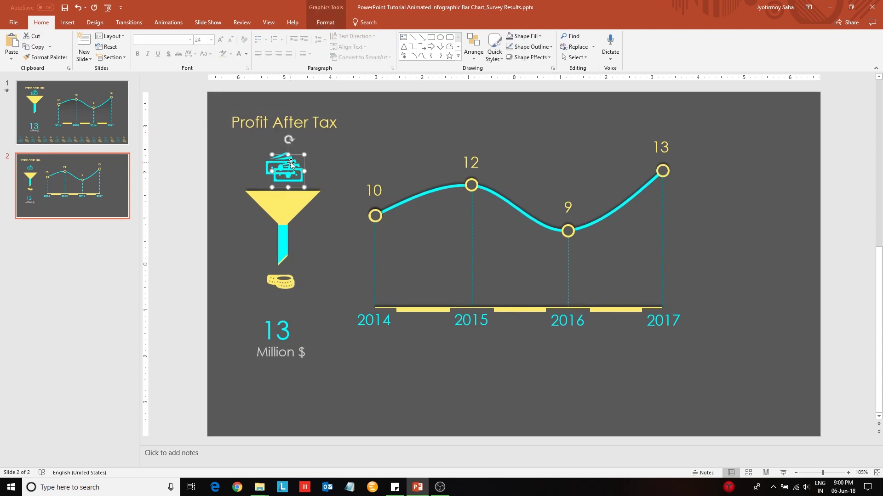
# Copy the money icon to the bottom-left corner and size it to 0.5 inches
pyautogui.click(316, 199)
pyautogui.moveTo(316, 200); pyautogui.dragTo(349, 333)
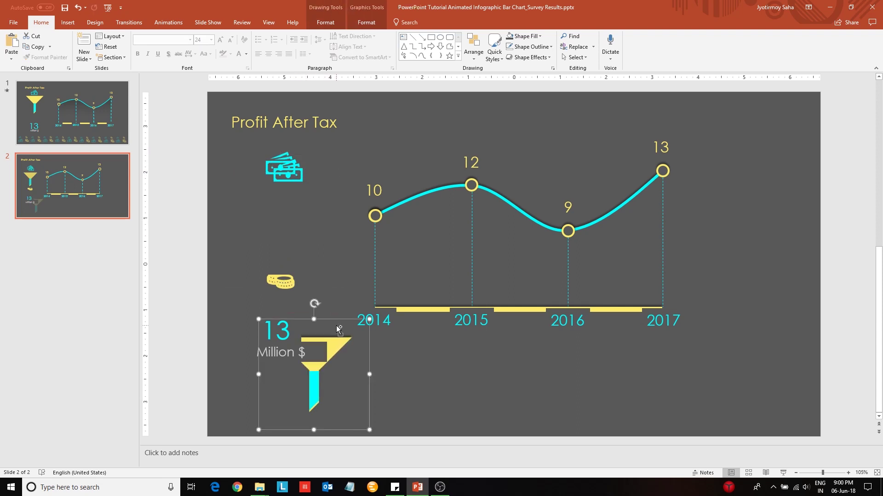
pyautogui.hotkey('ctrl', 'z')
pyautogui.moveTo(297, 170); pyautogui.dragTo(250, 421)
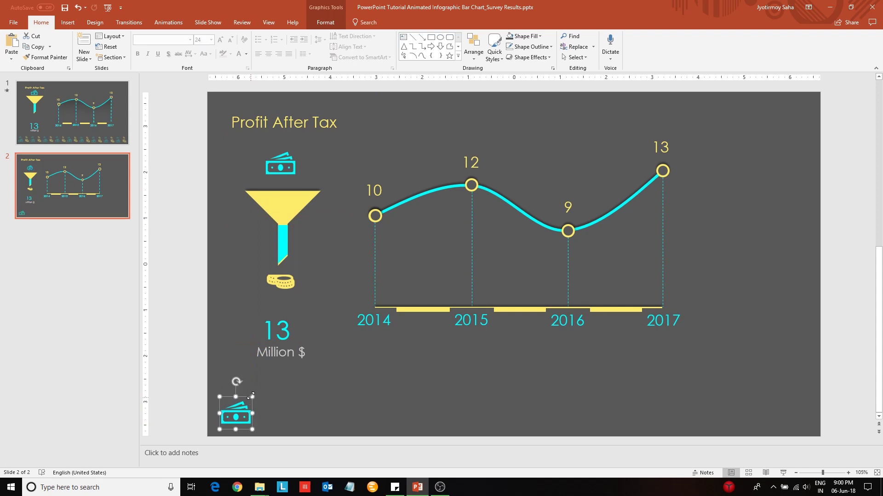
pyautogui.click(326, 22)
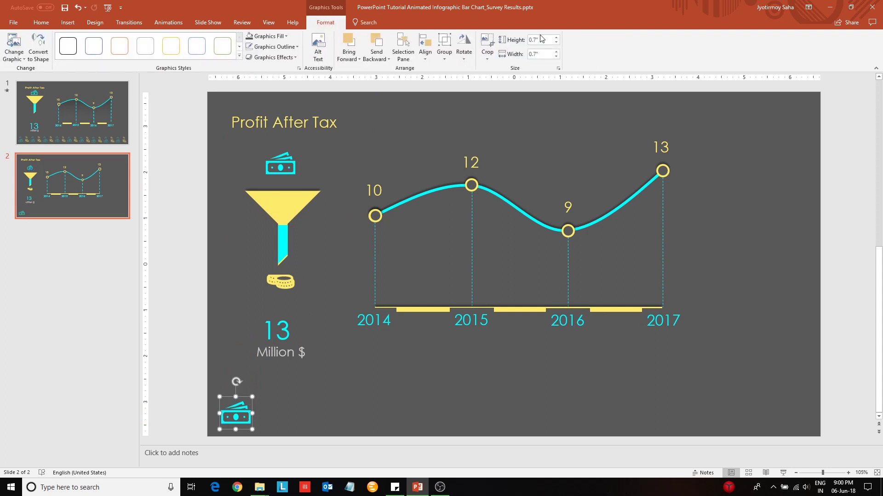
pyautogui.click(545, 42)
pyautogui.press('Tab')
pyautogui.write('.5')
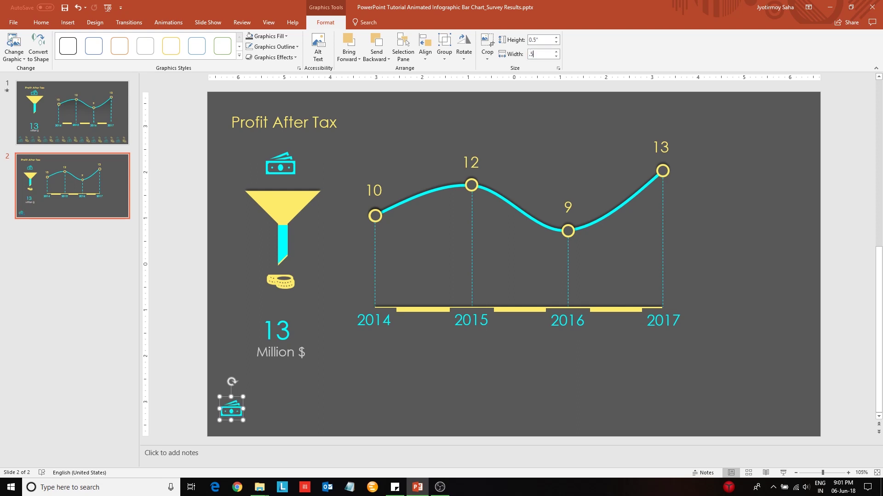
pyautogui.press('Return')
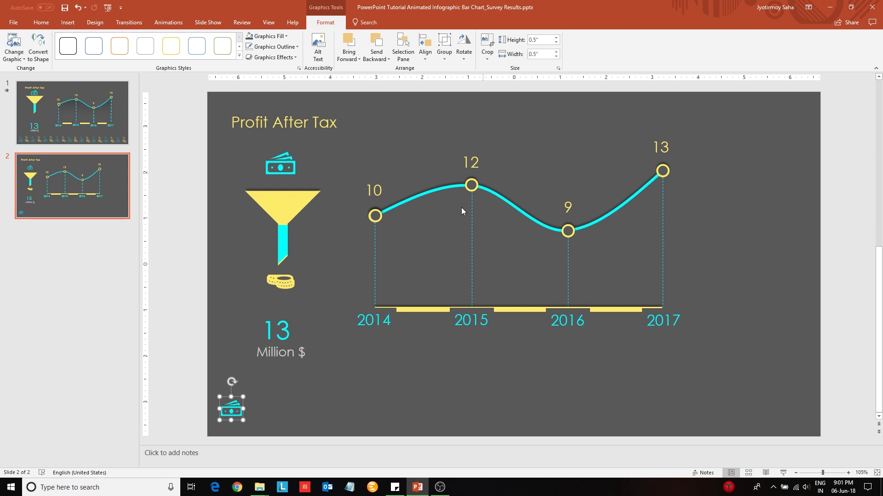
# Make the cash icon's cyan fill semi-transparent and duplicate it evenly along the bottom
pyautogui.click(277, 36)
pyautogui.click(277, 149)
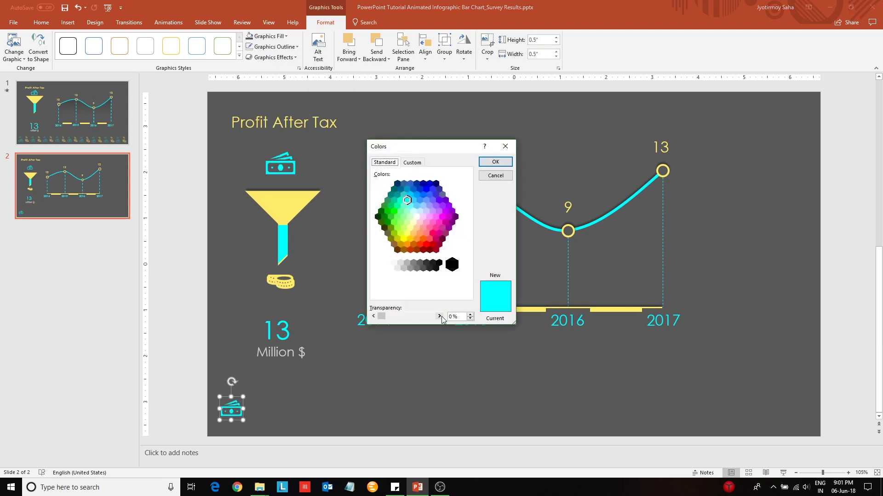
pyautogui.moveTo(381, 317); pyautogui.dragTo(426, 317)
pyautogui.press('Return')
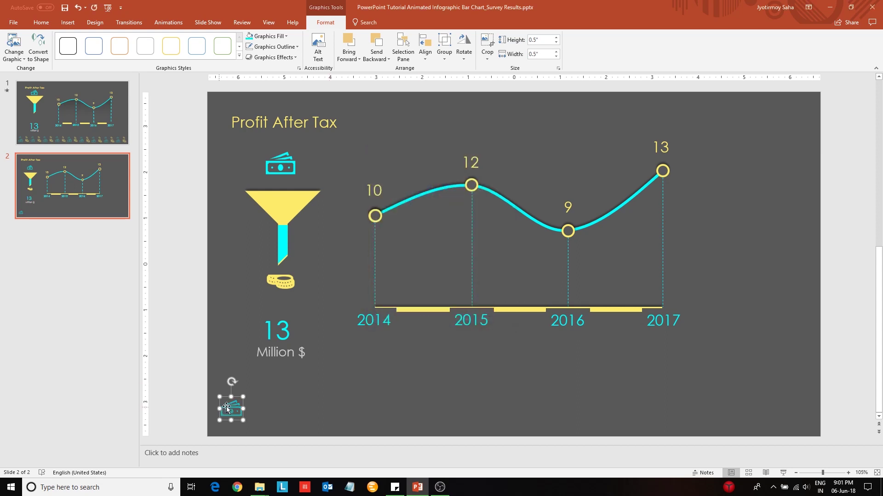
pyautogui.moveTo(239, 411); pyautogui.dragTo(306, 423)
pyautogui.hotkey('ctrl', 'd')
pyautogui.hotkey('ctrl', 'd')
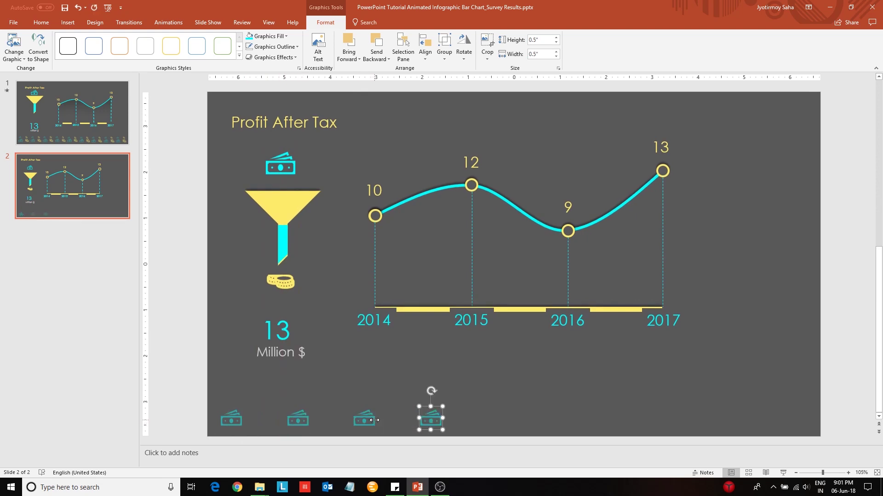
pyautogui.hotkey('ctrl', 'd')
pyautogui.hotkey('ctrl', 'd')
pyautogui.hotkey('ctrl', 'd')
pyautogui.hotkey('ctrl', 'd')
pyautogui.hotkey('ctrl', 'd')
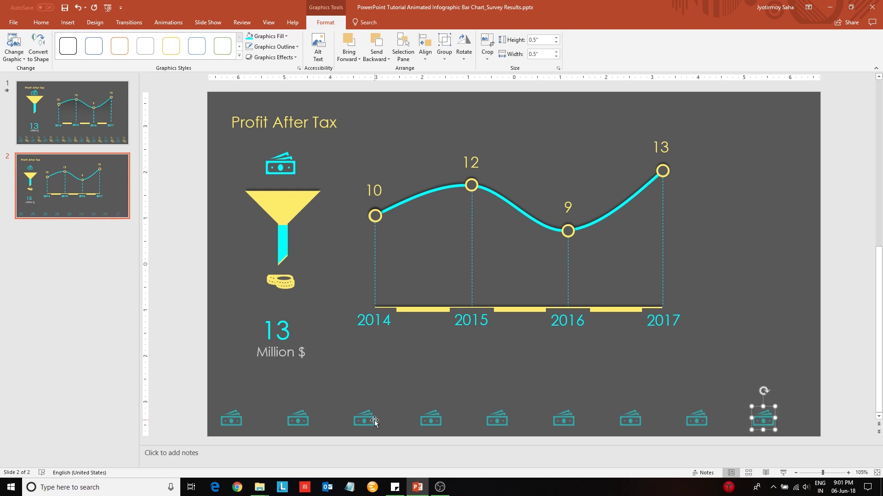
# Enlarge the coins icon in the funnel group to 0.69 inches and duplicate it
pyautogui.click(282, 290)
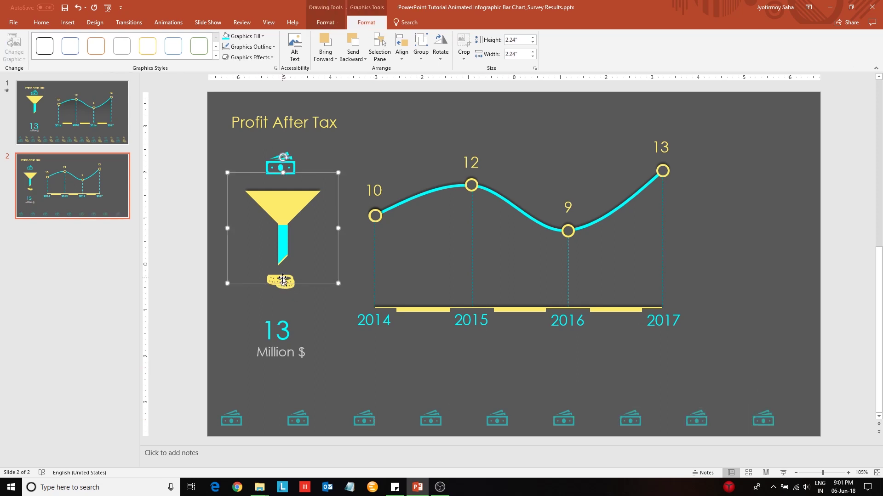
pyautogui.click(285, 283)
pyautogui.moveTo(294, 292); pyautogui.dragTo(296, 300)
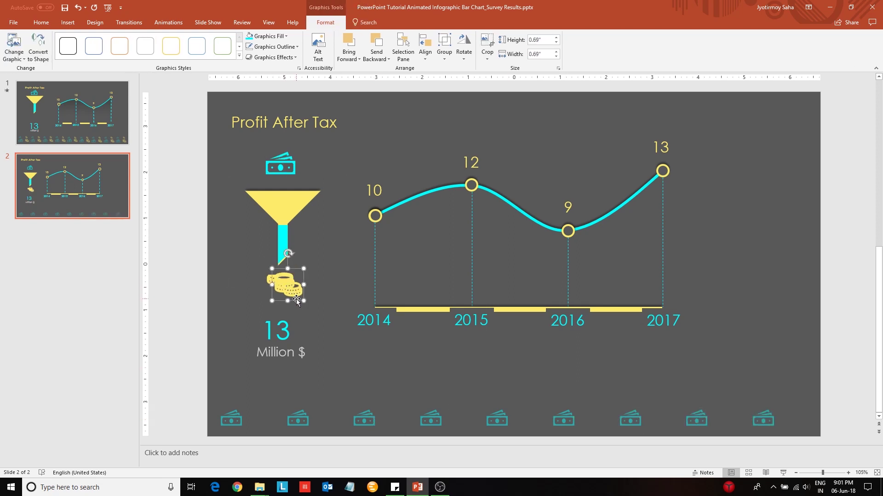
pyautogui.hotkey('ctrl', 'd')
# Size the coins copy to 0.5 inches and place it between the first two cash icons
pyautogui.press('Down')
pyautogui.press('Down')
pyautogui.press('Down')
pyautogui.press('Down')
pyautogui.press('Down')
pyautogui.press('Down')
pyautogui.press('Down')
pyautogui.press('Down')
pyautogui.press('Down')
pyautogui.press('Down')
pyautogui.press('Down')
pyautogui.press('Down')
pyautogui.press('Down')
pyautogui.press('Down')
pyautogui.press('Down')
pyautogui.press('Down')
pyautogui.press('Down')
pyautogui.press('Down')
pyautogui.press('Down')
pyautogui.press('Down')
pyautogui.press('Down')
pyautogui.press('Down')
pyautogui.press('Down')
pyautogui.press('Down')
pyautogui.press('Down')
pyautogui.press('Down')
pyautogui.press('Down')
pyautogui.click(543, 40)
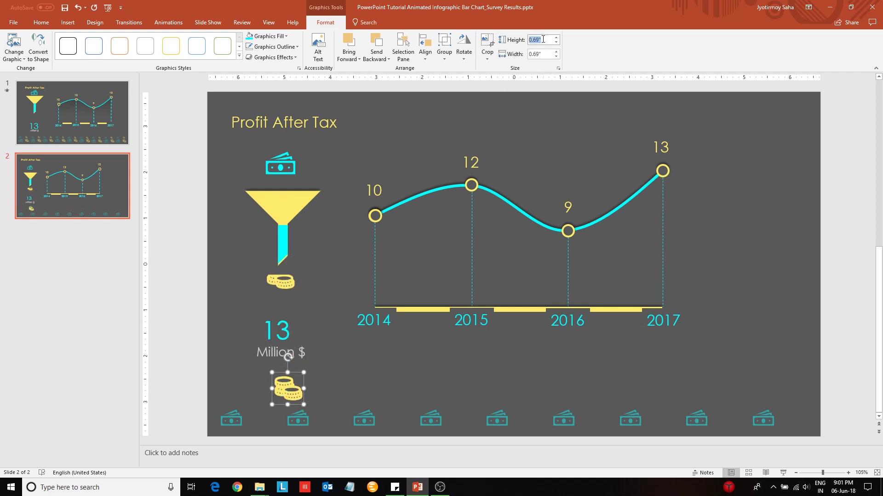
pyautogui.write('0.5')
pyautogui.press('Return')
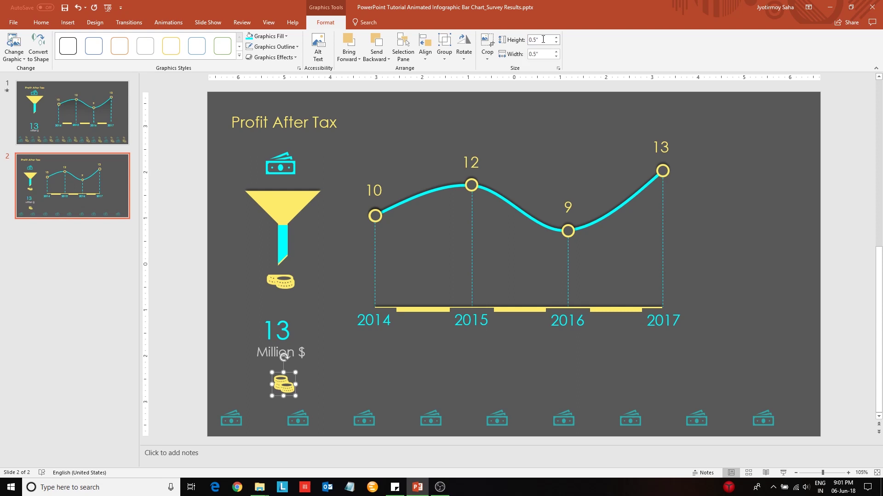
pyautogui.moveTo(286, 391); pyautogui.dragTo(266, 425)
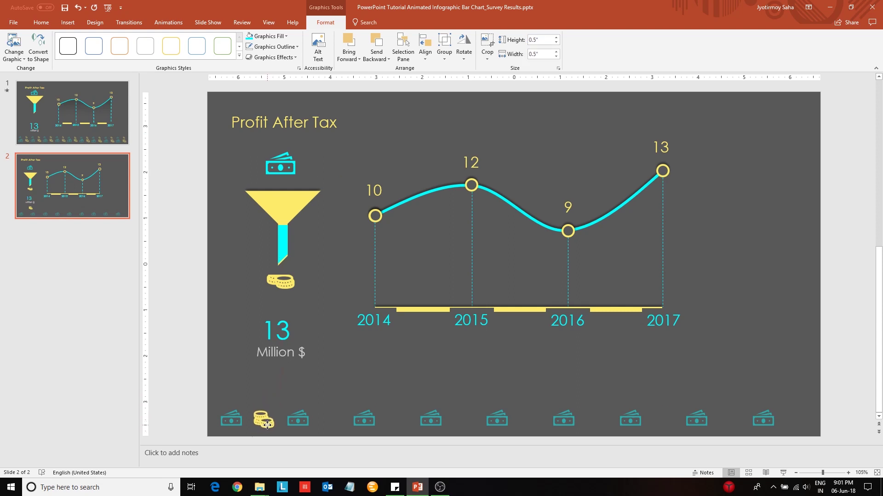
# Give the coins' yellow fill 50% transparency
pyautogui.click(276, 35)
pyautogui.click(280, 151)
pyautogui.click(453, 317)
pyautogui.write('50')
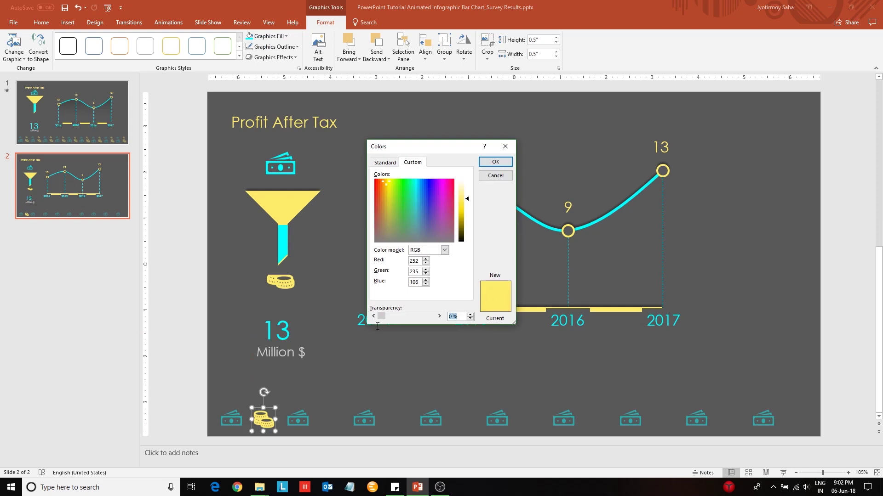
pyautogui.press('Return')
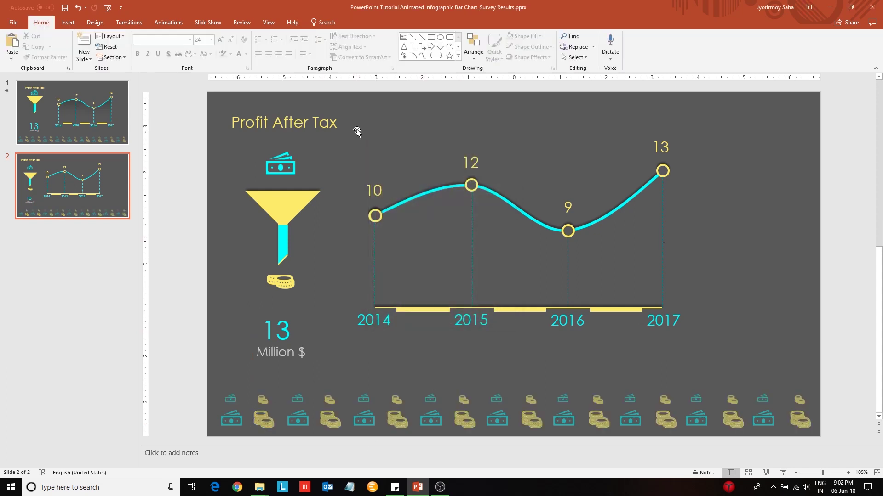
# Open the Animation Pane and apply a Custom Path motion to the 2014 circle
pyautogui.click(168, 22)
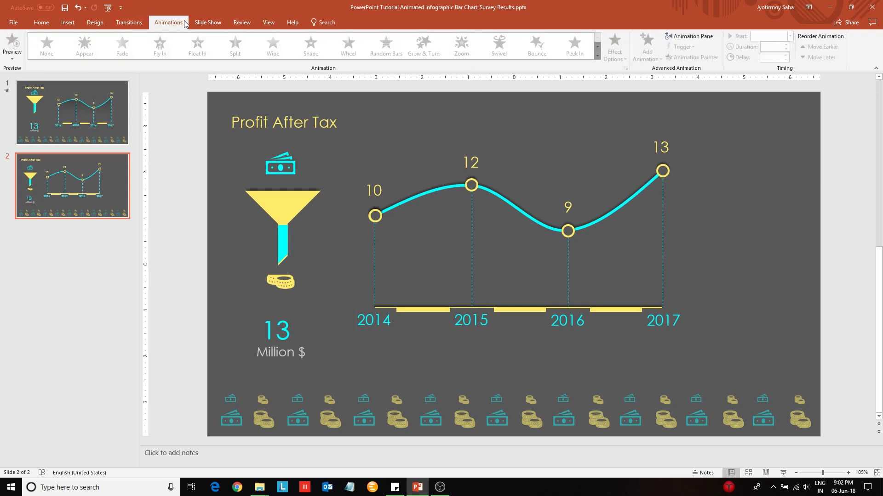
pyautogui.click(688, 36)
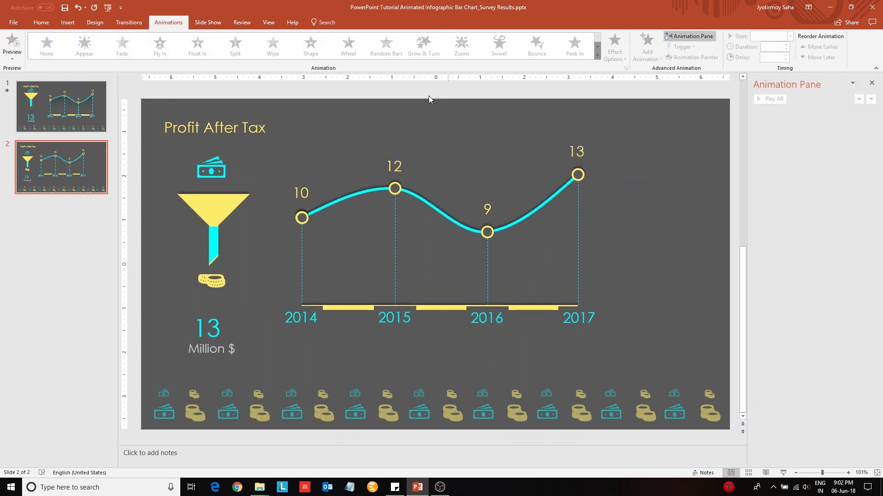
pyautogui.click(303, 217)
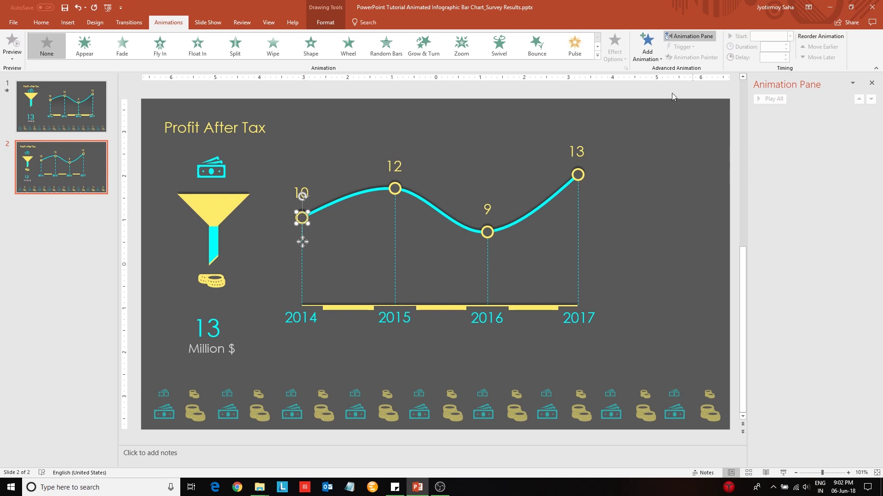
pyautogui.click(597, 55)
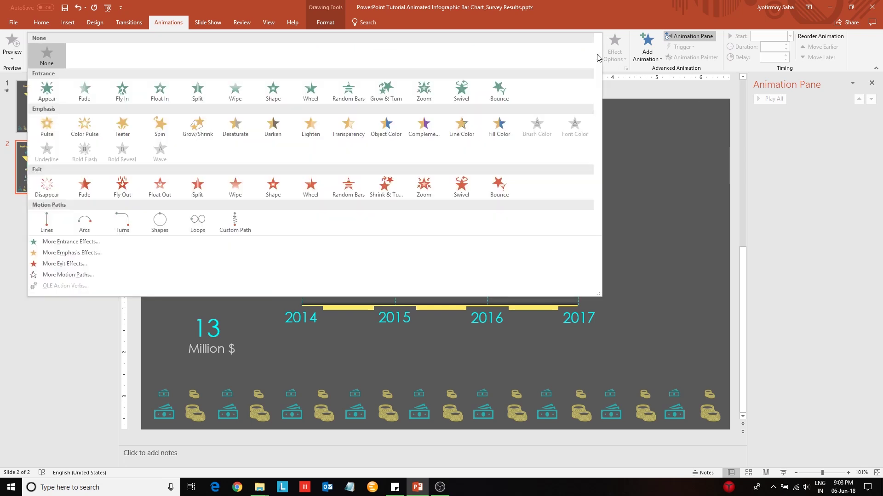
pyautogui.click(235, 222)
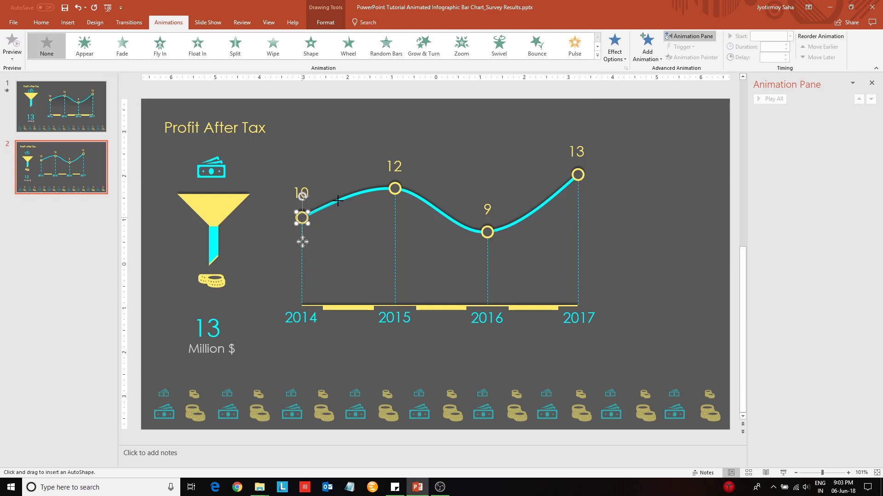
# Trace the path along the cyan curve through 2015 and 2016 to the 2017 point
pyautogui.moveTo(337, 201); pyautogui.dragTo(353, 194)
pyautogui.moveTo(388, 186); pyautogui.dragTo(402, 189)
pyautogui.moveTo(433, 208); pyautogui.dragTo(471, 229)
pyautogui.moveTo(510, 224); pyautogui.dragTo(537, 209)
pyautogui.moveTo(556, 194); pyautogui.dragTo(574, 177)
pyautogui.moveTo(578, 175); pyautogui.dragTo(577, 176)
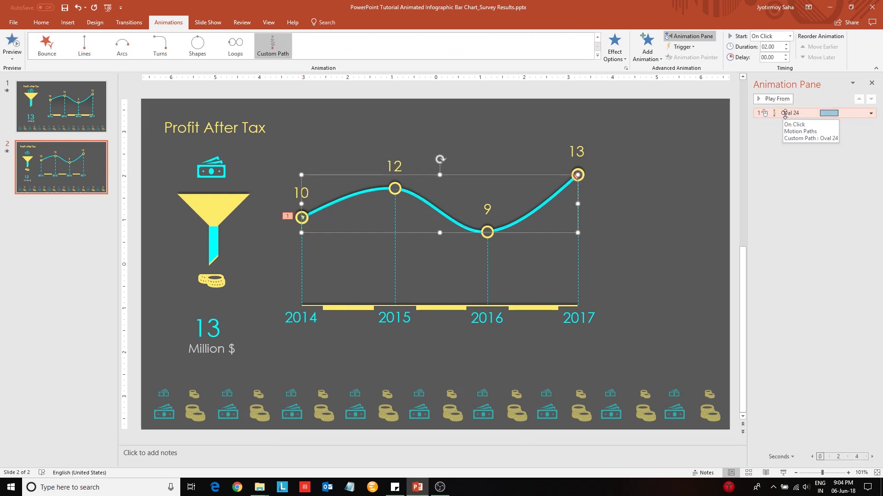
# Give the cyan curve a 1.75-second Wipe from Left, then check the circle's path
pyautogui.click(631, 263)
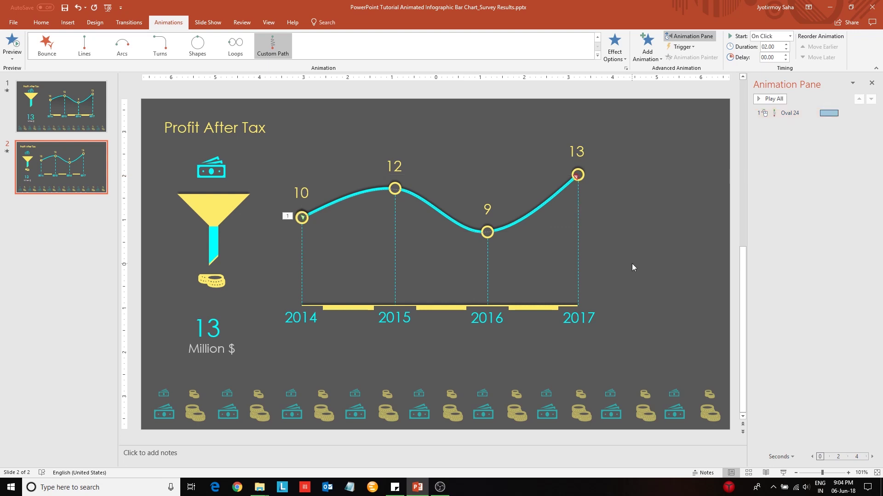
pyautogui.click(449, 219)
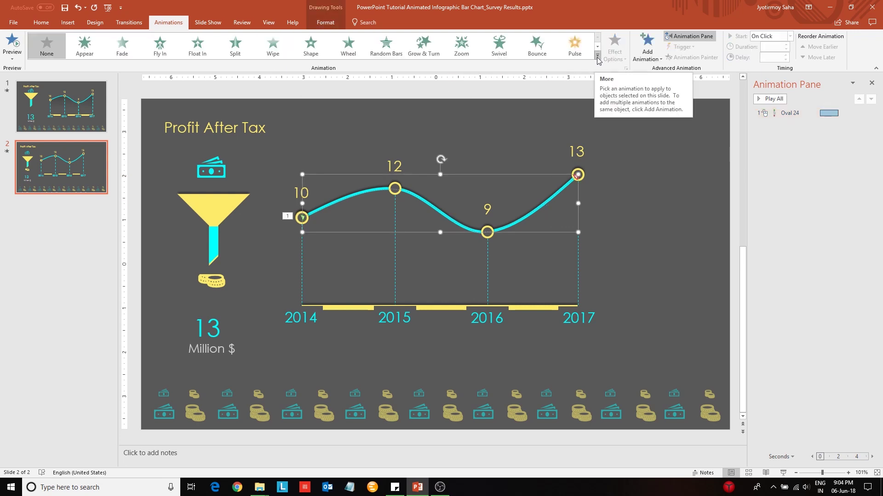
pyautogui.click(274, 55)
pyautogui.click(612, 47)
pyautogui.click(640, 105)
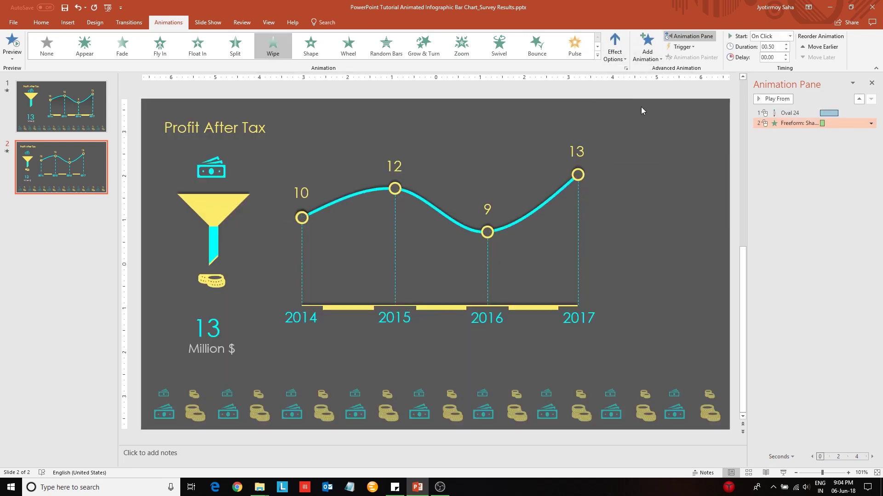
pyautogui.click(785, 44)
pyautogui.click(785, 45)
pyautogui.click(785, 44)
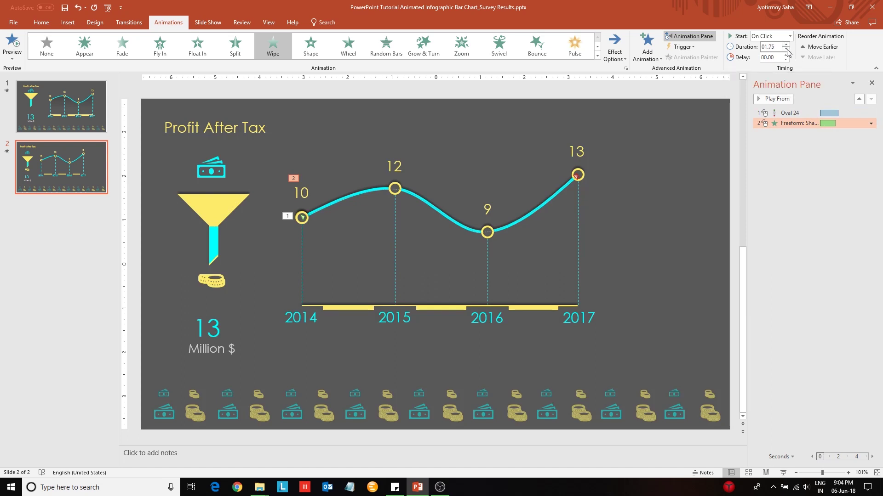
pyautogui.click(807, 112)
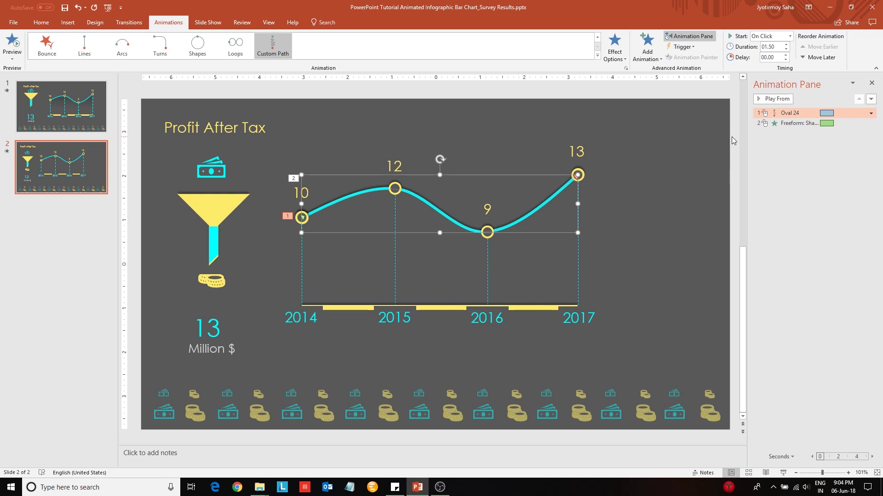
pyautogui.click(695, 147)
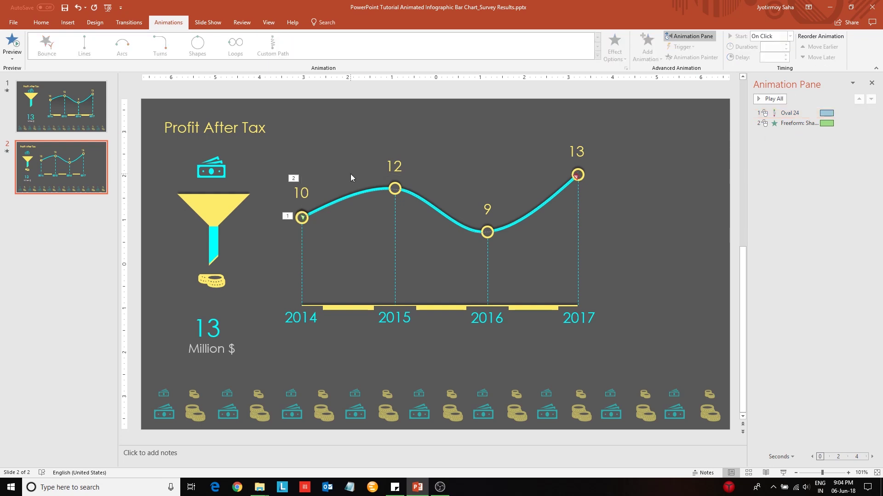
# Apply the Peek In entrance to all eight chart value and year labels (10/2014 through 13/2017)
pyautogui.click(308, 197)
pyautogui.keyDown('shift'); pyautogui.click(306, 319); pyautogui.keyUp('shift')
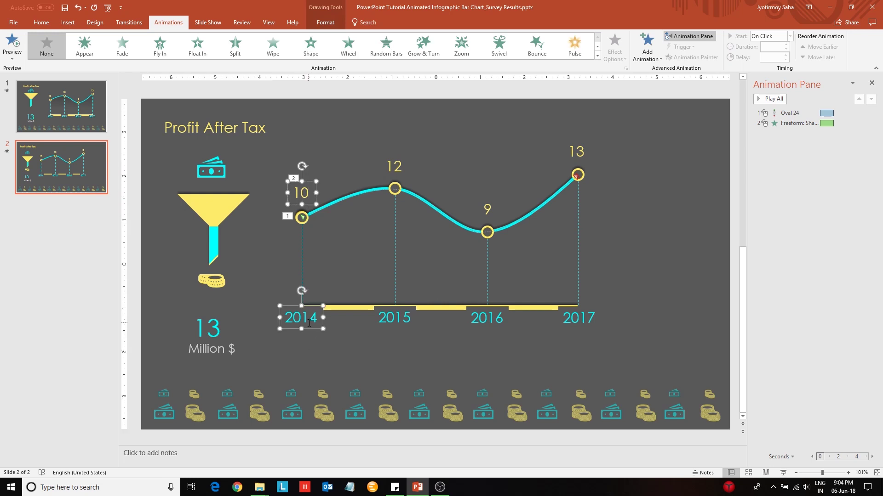
pyautogui.keyDown('shift'); pyautogui.click(389, 164); pyautogui.keyUp('shift')
pyautogui.keyDown('shift'); pyautogui.click(399, 315); pyautogui.keyUp('shift')
pyautogui.keyDown('shift'); pyautogui.click(485, 212); pyautogui.keyUp('shift')
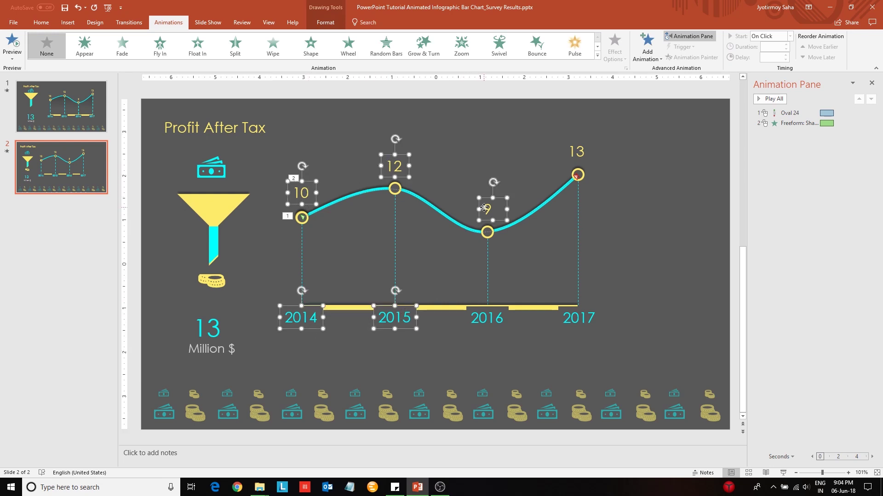
pyautogui.keyDown('shift'); pyautogui.click(492, 313); pyautogui.keyUp('shift')
pyautogui.keyDown('shift'); pyautogui.click(577, 152); pyautogui.keyUp('shift')
pyautogui.keyDown('shift'); pyautogui.click(579, 318); pyautogui.keyUp('shift')
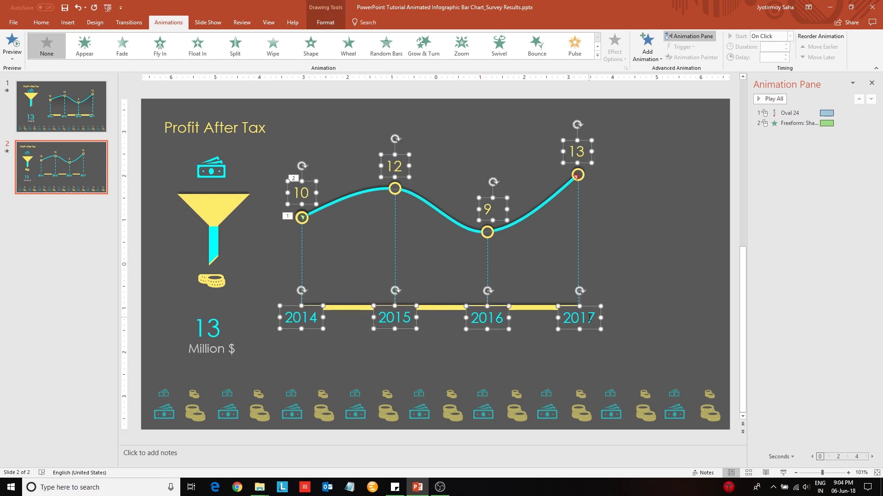
pyautogui.click(597, 55)
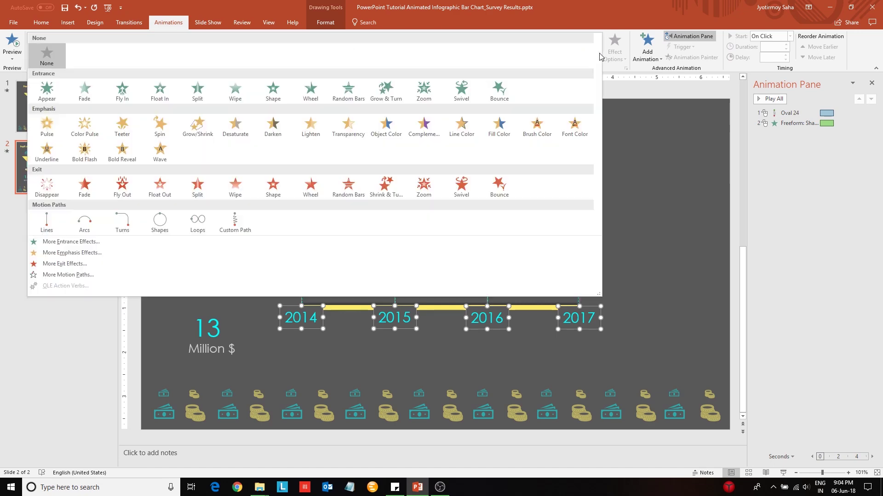
pyautogui.click(249, 242)
pyautogui.click(407, 205)
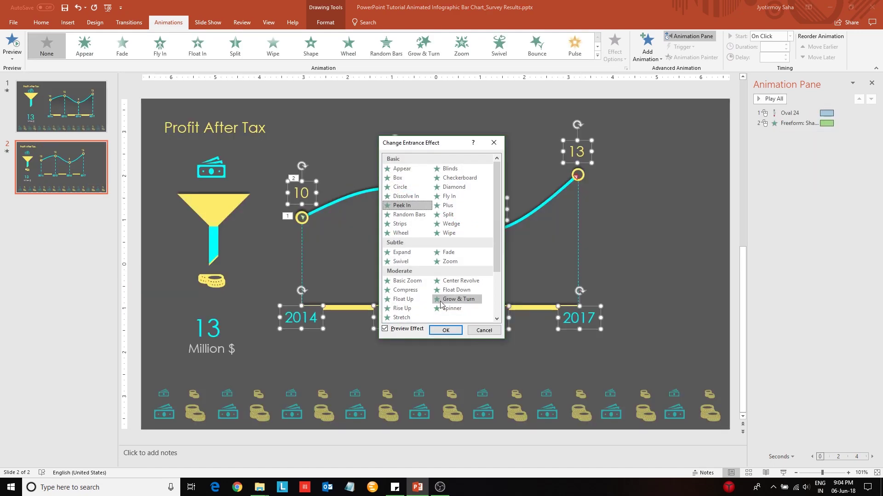
pyautogui.click(445, 330)
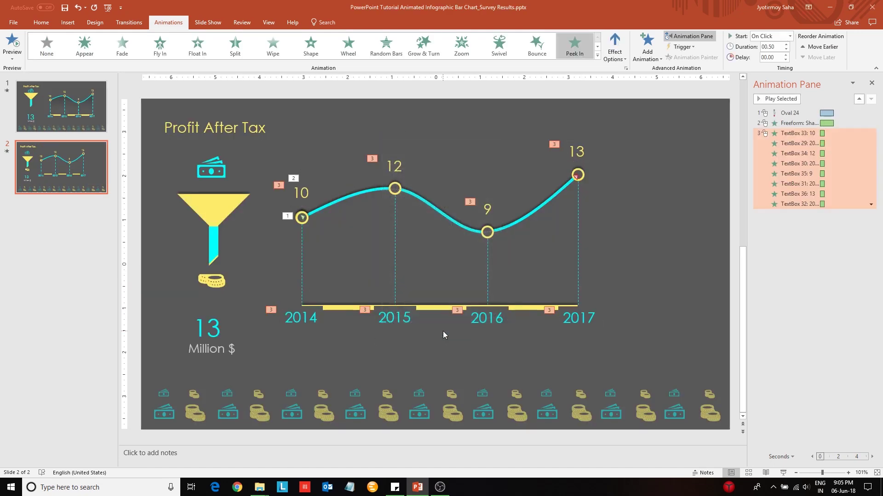
# Shorten all label animations to 0.25 seconds and delay the 12/2015 pair by 0.5 seconds
pyautogui.click(844, 129)
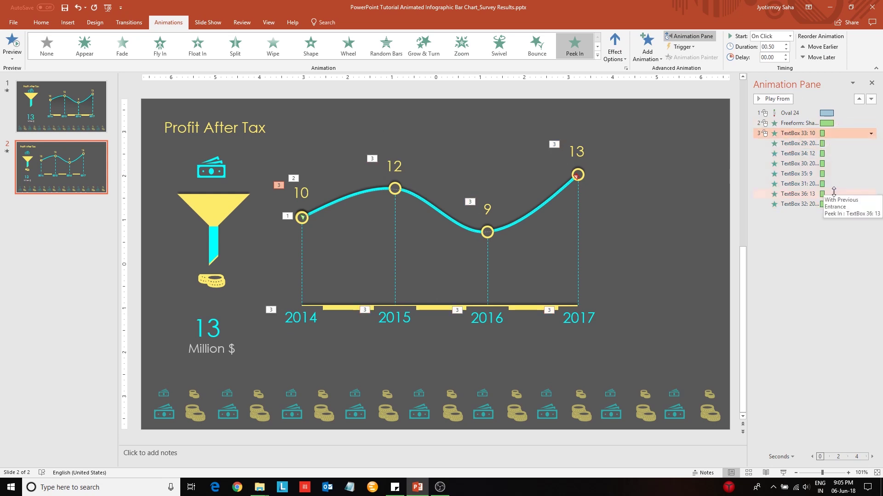
pyautogui.keyDown('shift'); pyautogui.click(844, 203); pyautogui.keyUp('shift')
pyautogui.click(786, 49)
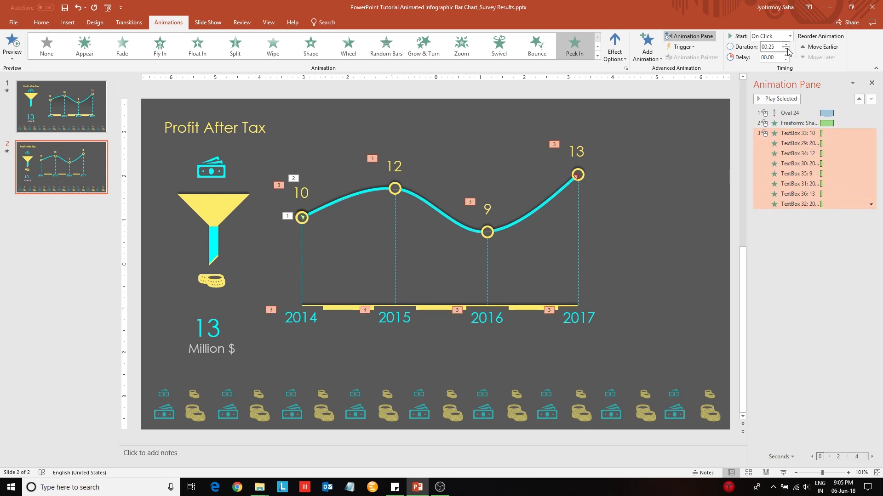
pyautogui.click(812, 142)
pyautogui.click(813, 153)
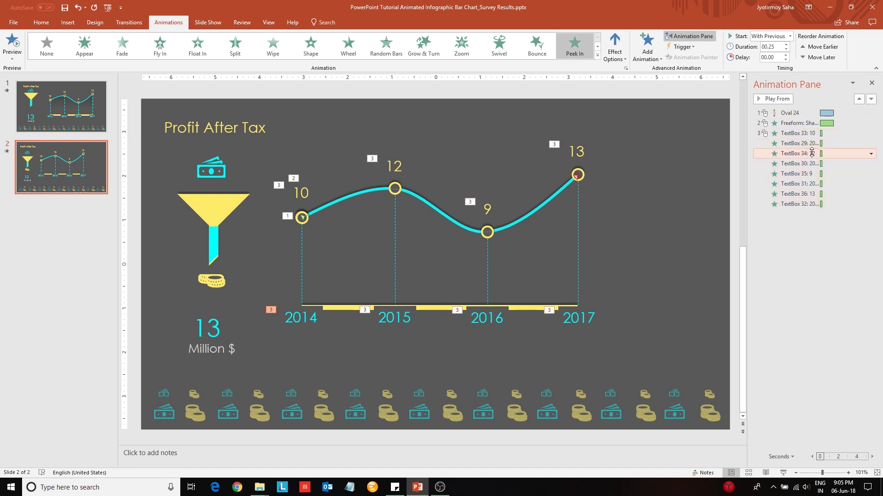
pyautogui.keyDown('shift'); pyautogui.click(814, 163); pyautogui.keyUp('shift')
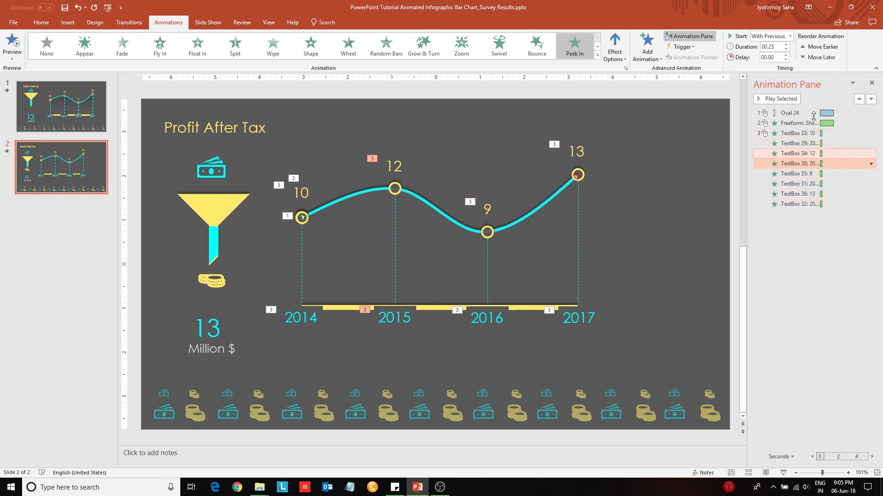
pyautogui.click(786, 55)
pyautogui.click(786, 56)
# Give the 9/2016 and 13/2017 label pairs progressively longer delays
pyautogui.click(803, 174)
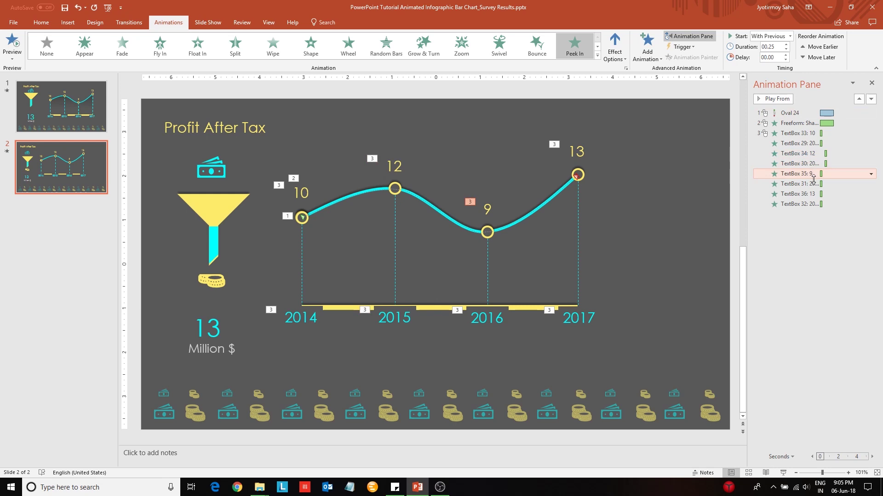
pyautogui.keyDown('shift'); pyautogui.click(802, 184); pyautogui.keyUp('shift')
pyautogui.click(786, 55)
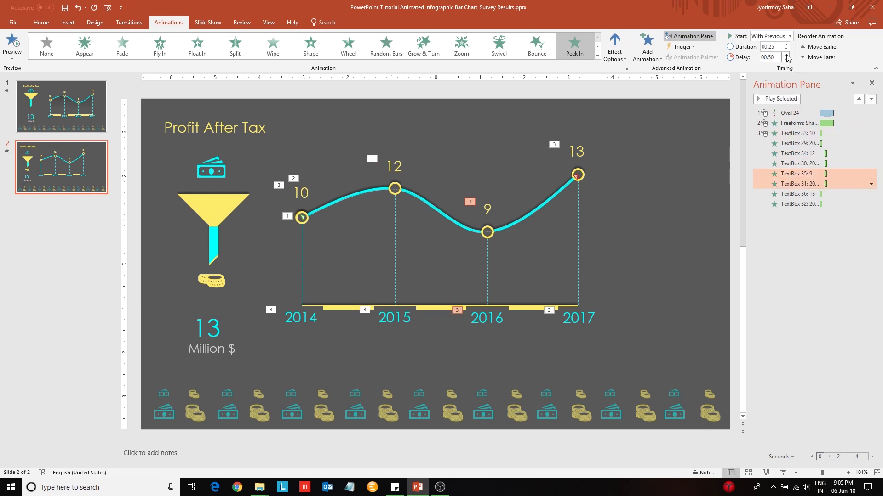
pyautogui.click(786, 55)
pyautogui.click(798, 193)
pyautogui.keyDown('shift'); pyautogui.click(800, 203); pyautogui.keyUp('shift')
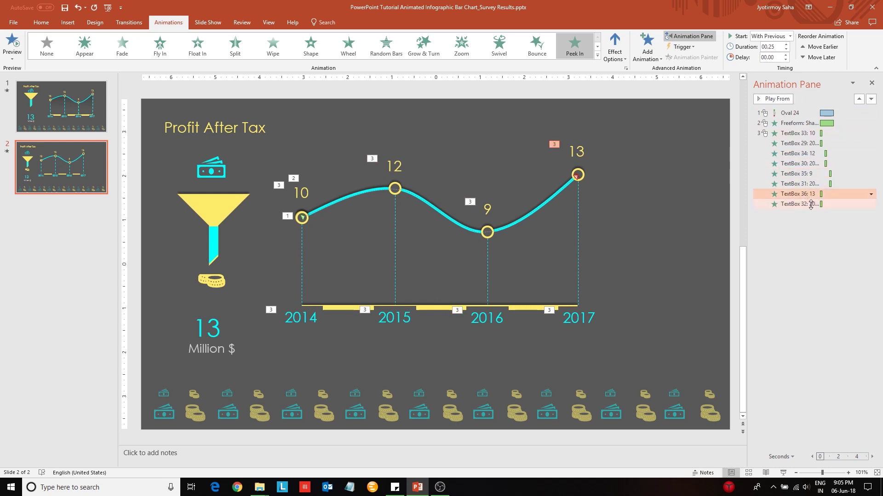
pyautogui.click(786, 55)
pyautogui.click(786, 55)
pyautogui.click(786, 55)
pyautogui.click(786, 55)
pyautogui.click(786, 56)
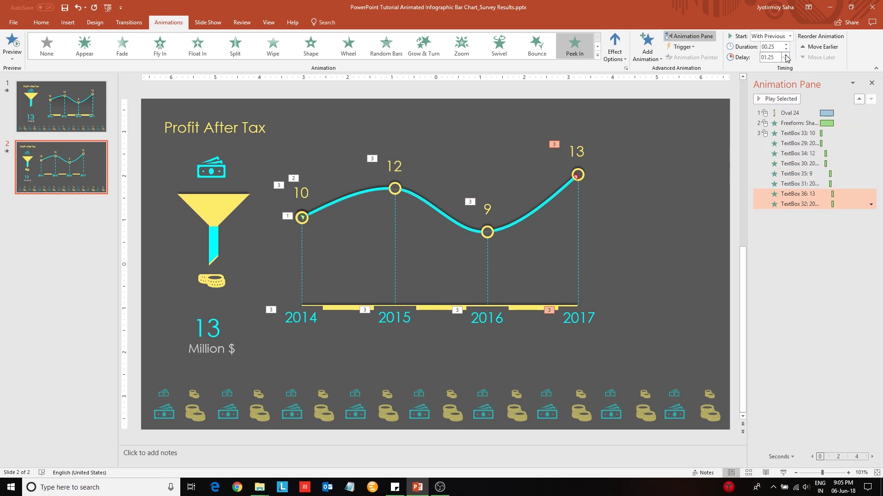
pyautogui.click(786, 56)
# Set the labels (TextBox 33) and the curve Freeform to start With Previous after the dot
pyautogui.click(804, 122)
pyautogui.keyDown('shift'); pyautogui.click(804, 112); pyautogui.keyUp('shift')
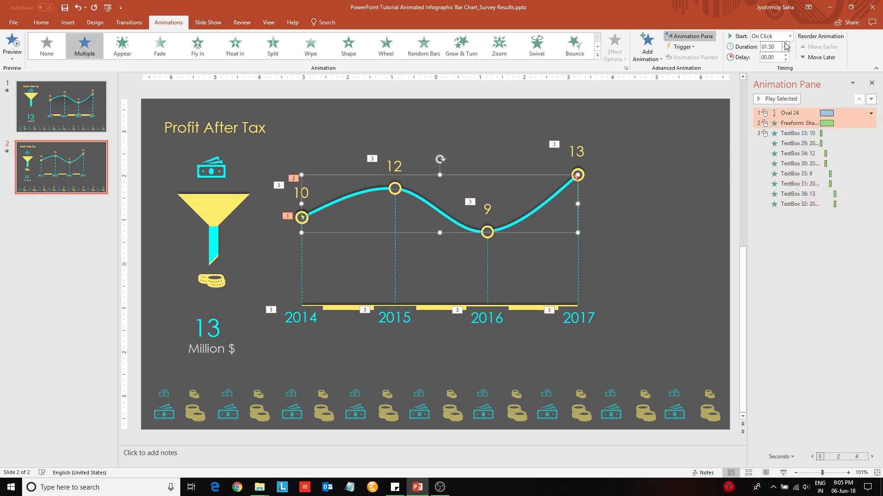
pyautogui.click(815, 134)
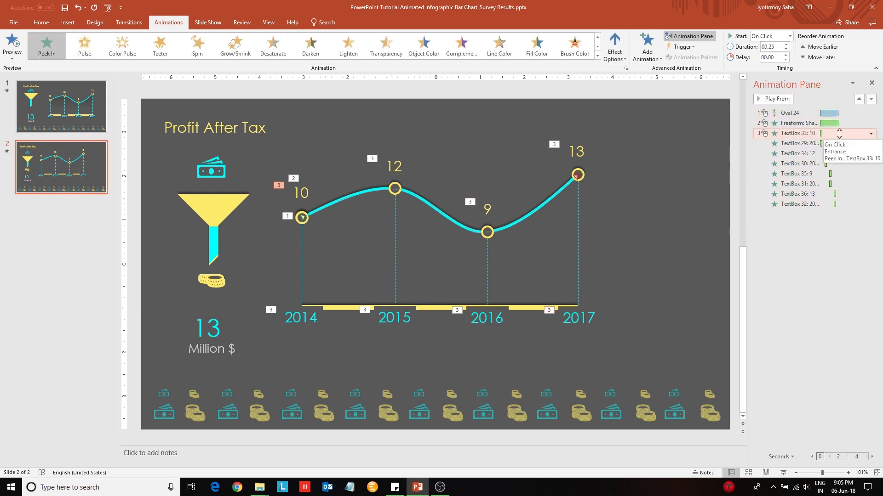
pyautogui.click(870, 133)
pyautogui.click(871, 133)
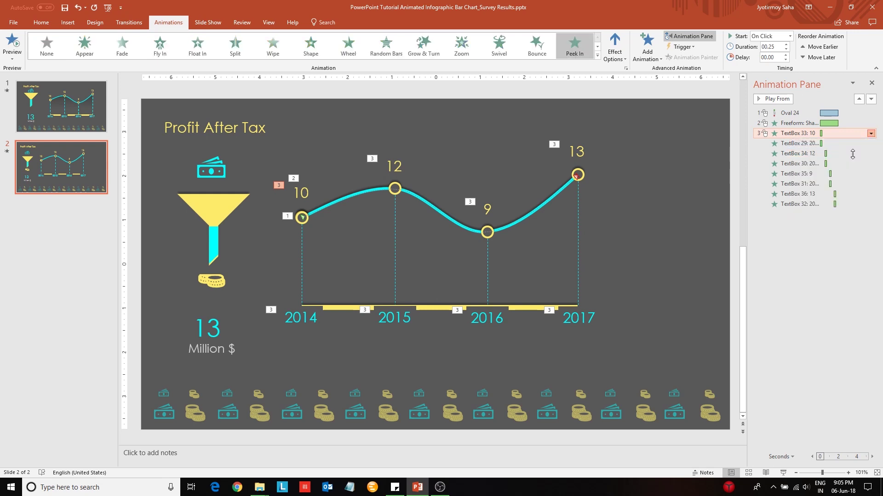
pyautogui.click(871, 123)
pyautogui.click(827, 143)
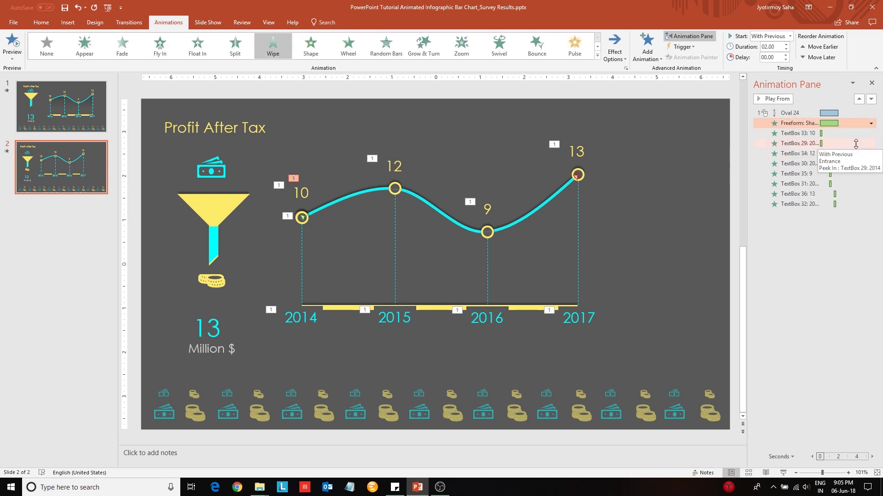
pyautogui.click(681, 225)
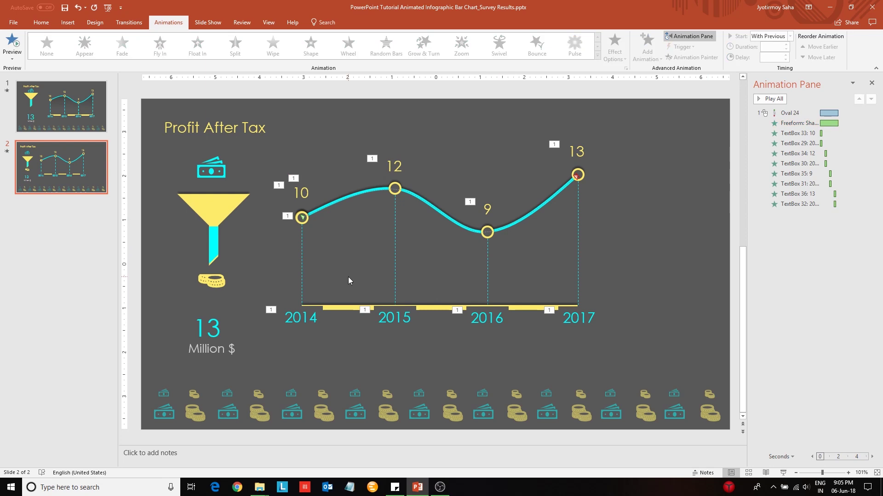
# Give the money icon a Lines motion path that ends inside the funnel
pyautogui.click(212, 173)
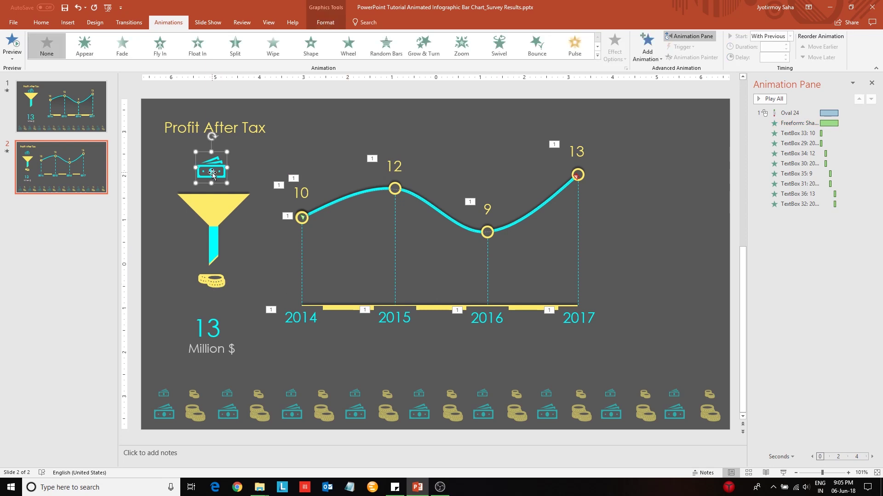
pyautogui.moveTo(212, 172); pyautogui.dragTo(214, 183)
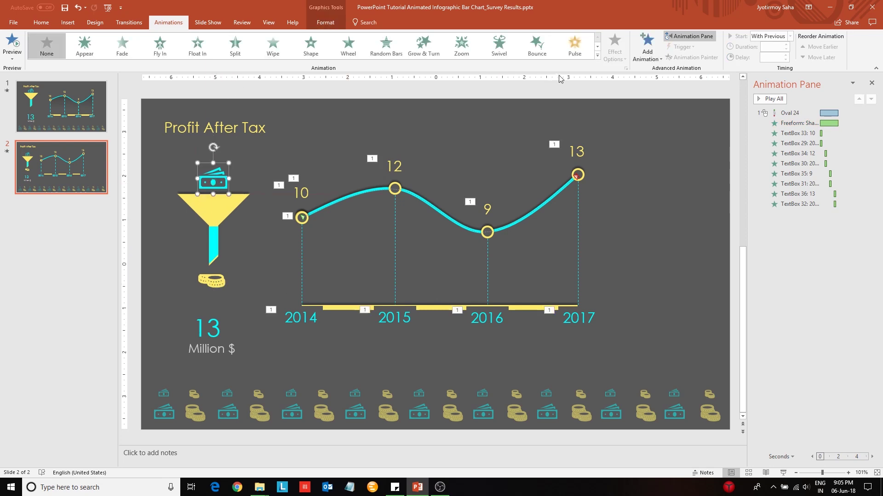
pyautogui.click(597, 55)
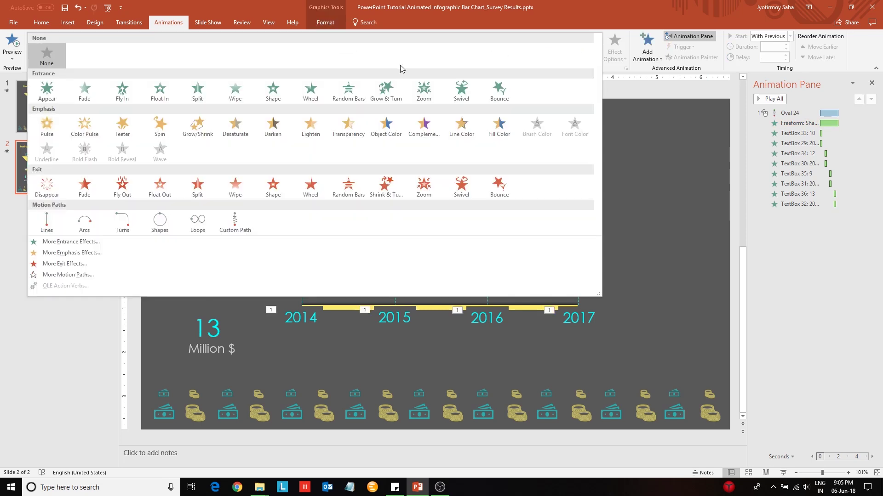
pyautogui.click(57, 216)
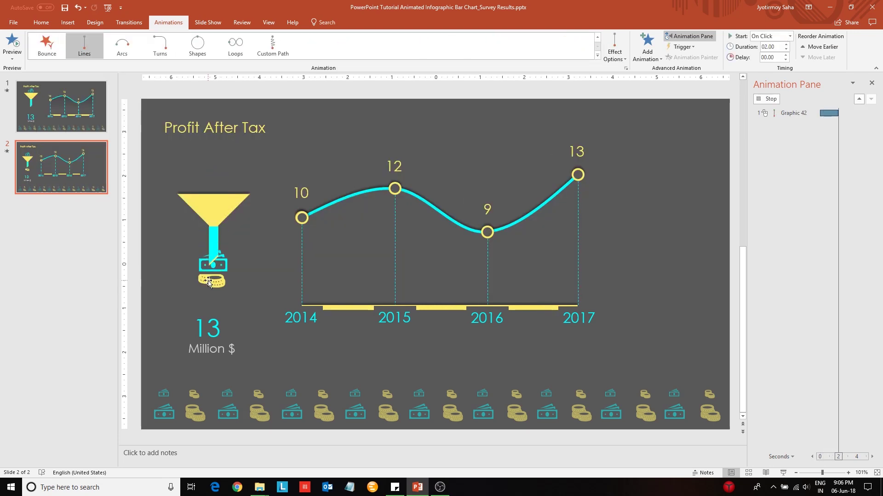
pyautogui.moveTo(212, 261); pyautogui.dragTo(214, 208)
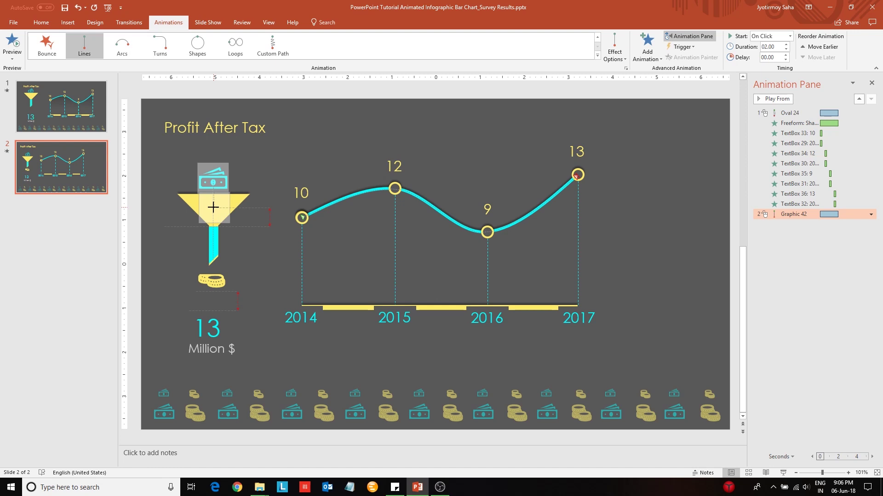
pyautogui.moveTo(213, 207); pyautogui.dragTo(214, 208)
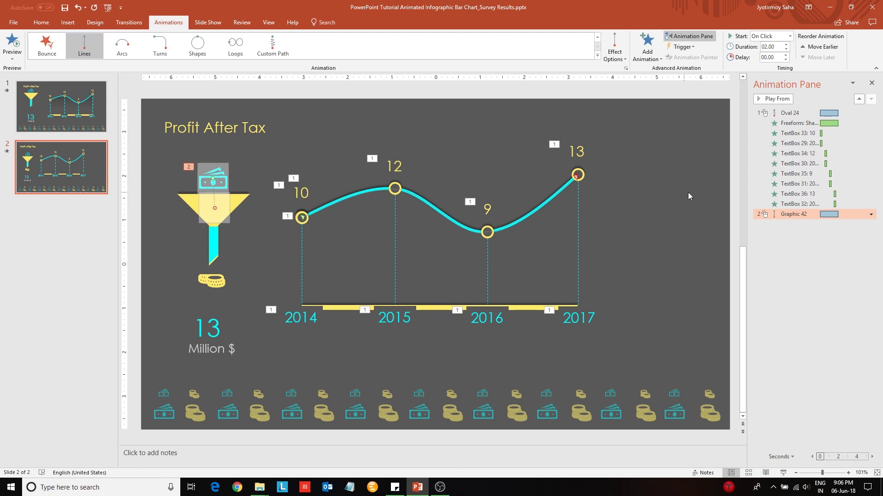
# Try moving the coins graphic up behind the funnel, then undo the move
pyautogui.click(214, 282)
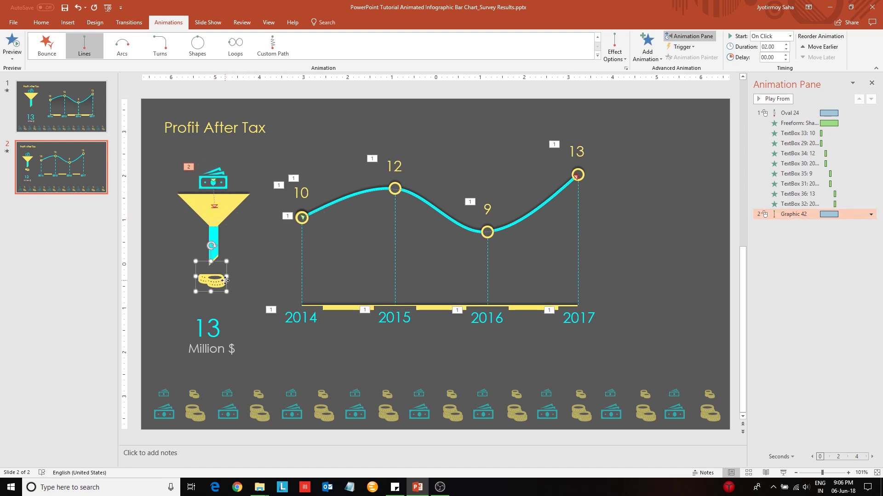
pyautogui.moveTo(215, 283); pyautogui.dragTo(215, 215)
pyautogui.click(216, 216)
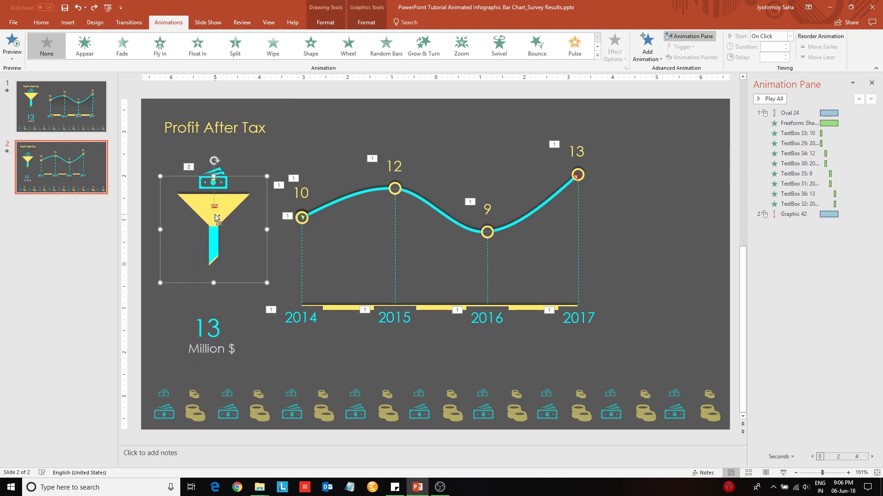
pyautogui.hotkey('ctrl', 'z')
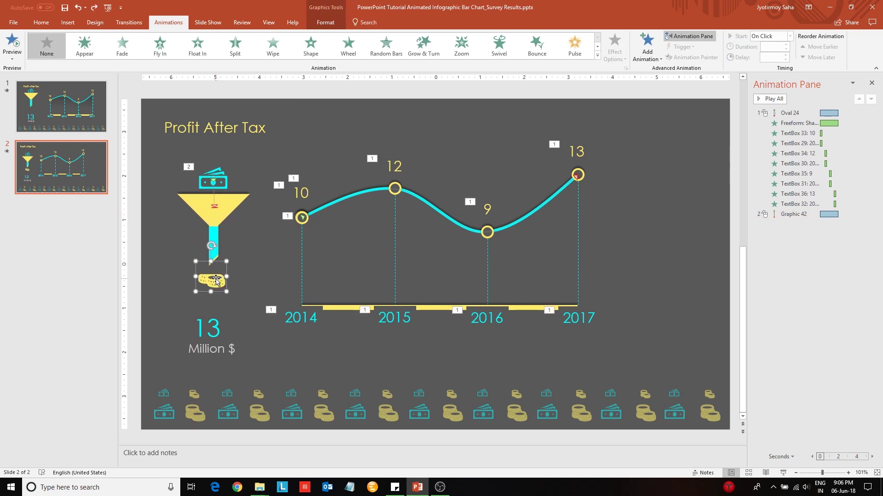
# Move the coins graphic up so it hides behind the funnel
pyautogui.click(216, 280)
pyautogui.click(215, 285)
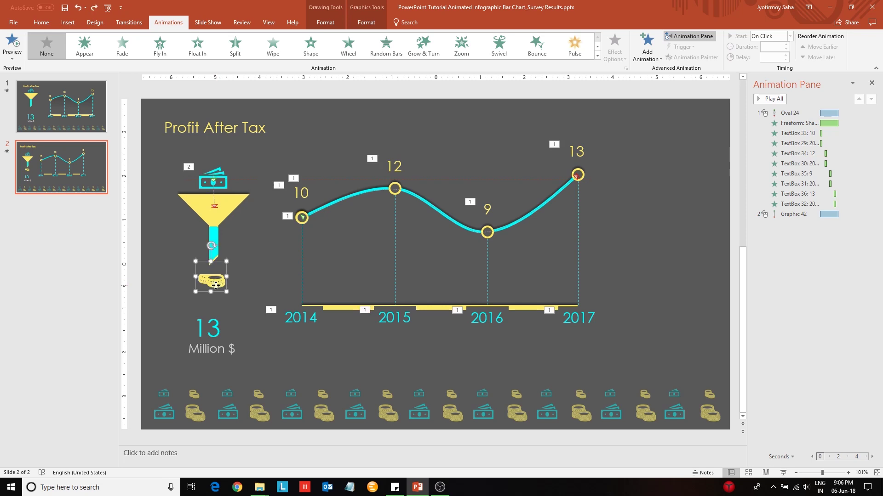
pyautogui.moveTo(216, 286); pyautogui.dragTo(219, 215)
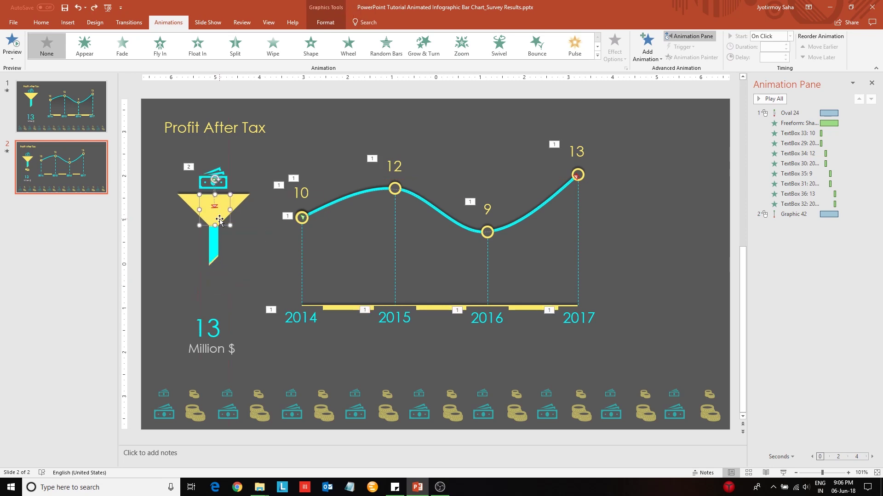
# Give the coins a Lines motion path ending just below the funnel stem
pyautogui.click(597, 56)
pyautogui.click(47, 221)
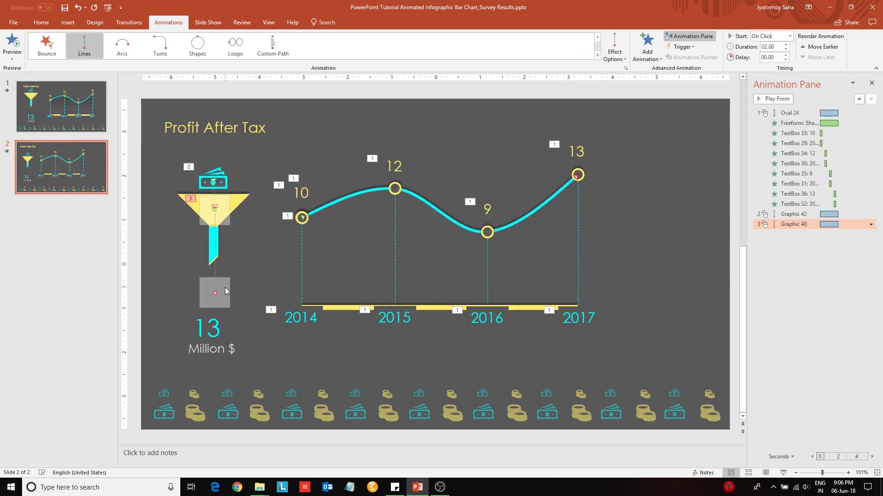
pyautogui.moveTo(215, 292); pyautogui.dragTo(214, 284)
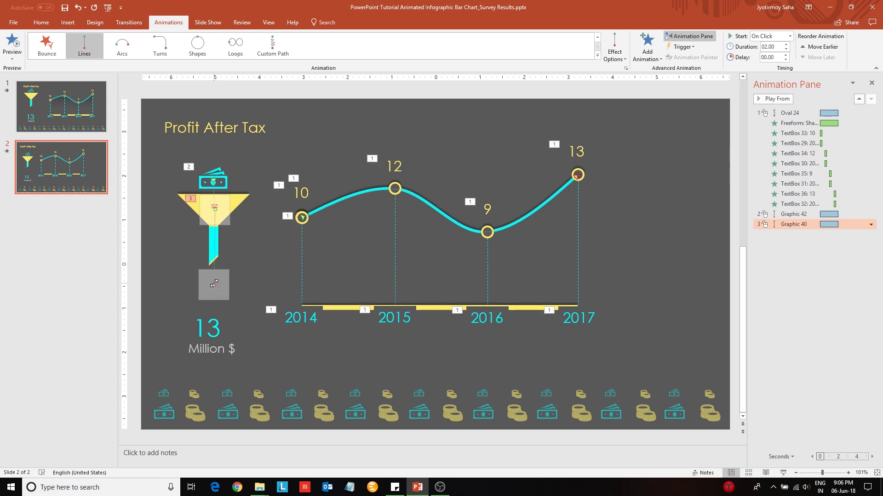
pyautogui.click(286, 345)
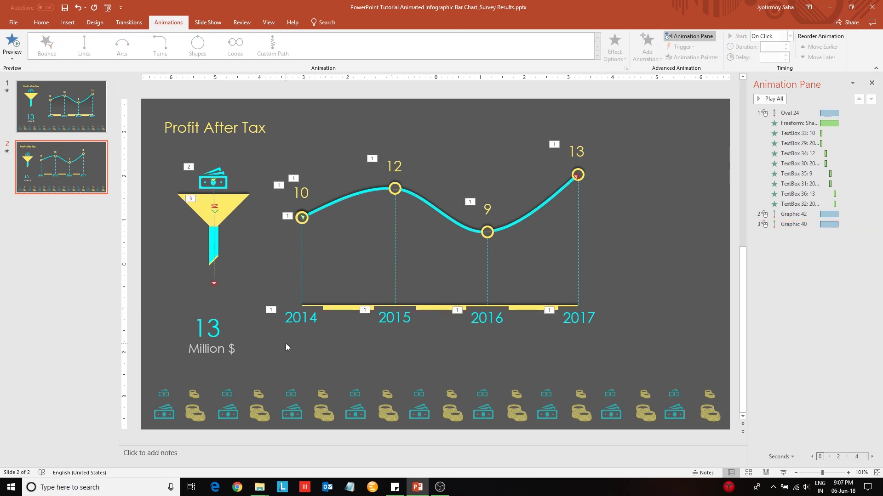
pyautogui.click(235, 267)
pyautogui.moveTo(214, 288); pyautogui.dragTo(214, 259)
# Nudge the 13 Million $ text up and right and move the Profit After Tax title down
pyautogui.click(161, 312)
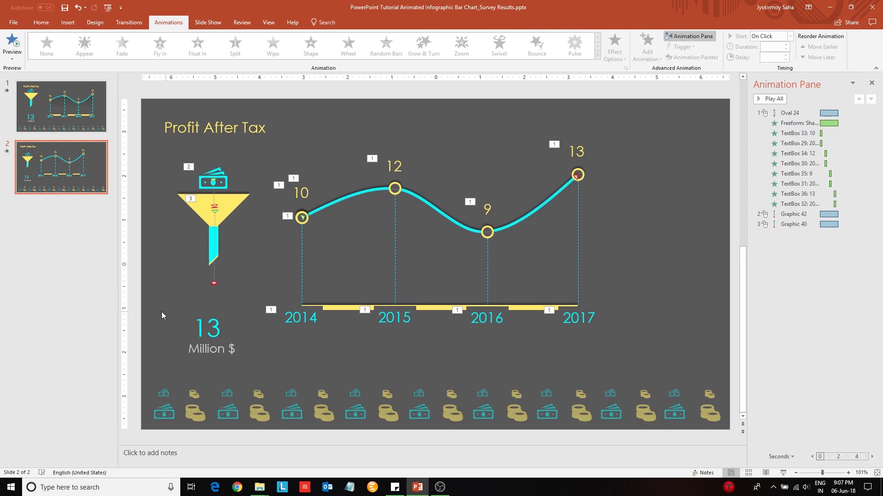
pyautogui.moveTo(152, 300); pyautogui.dragTo(273, 370)
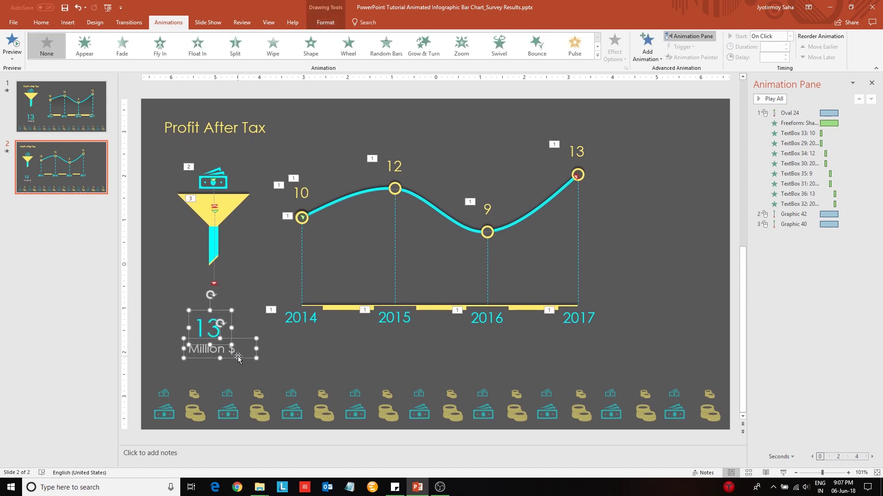
pyautogui.press('Up')
pyautogui.press('Up')
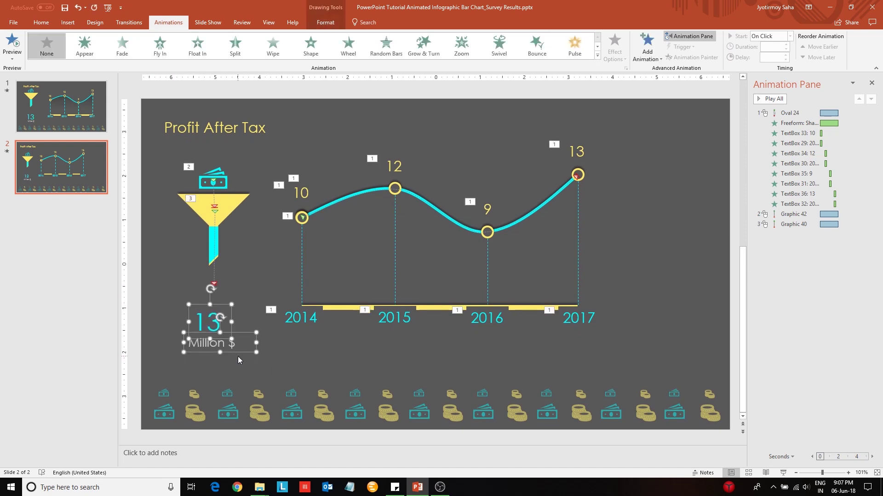
pyautogui.press('Right')
pyautogui.press('Right')
pyautogui.press('Right')
pyautogui.press('Right')
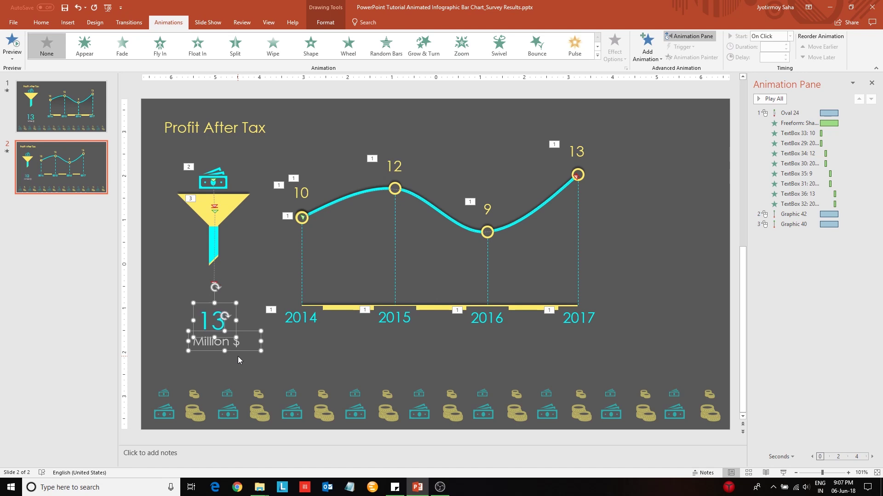
pyautogui.click(238, 356)
pyautogui.click(223, 136)
pyautogui.moveTo(252, 140); pyautogui.dragTo(256, 156)
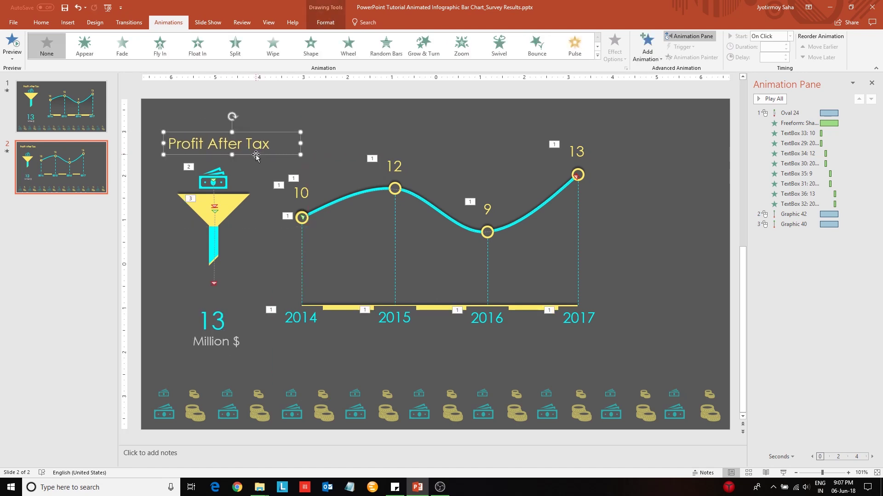
# Apply the Drop entrance effect to the 13 text box
pyautogui.click(203, 314)
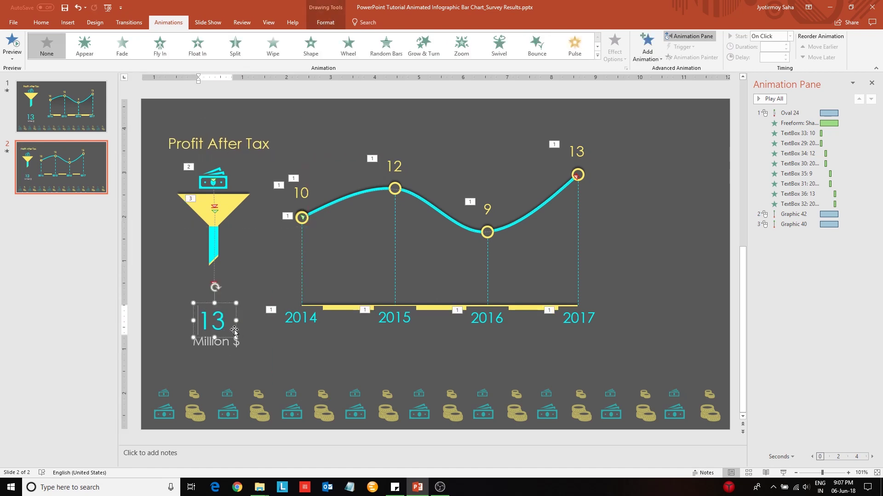
pyautogui.click(597, 56)
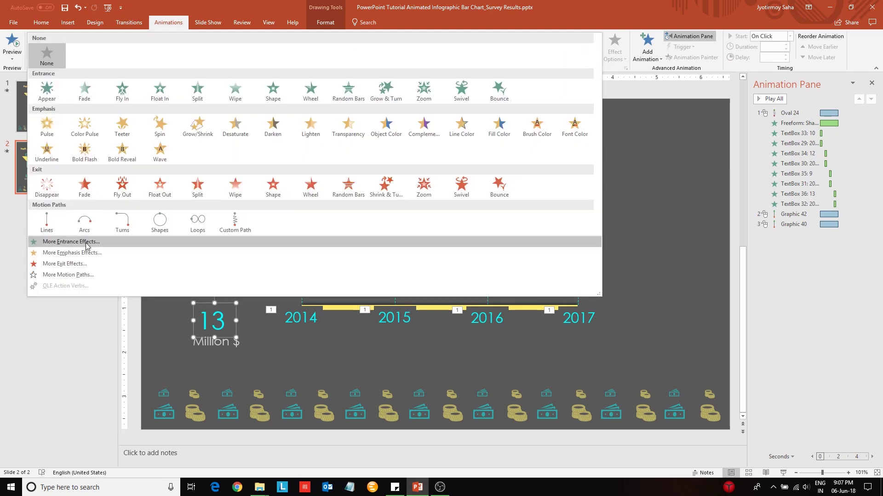
pyautogui.click(60, 239)
pyautogui.scroll(-3, 497, 302)
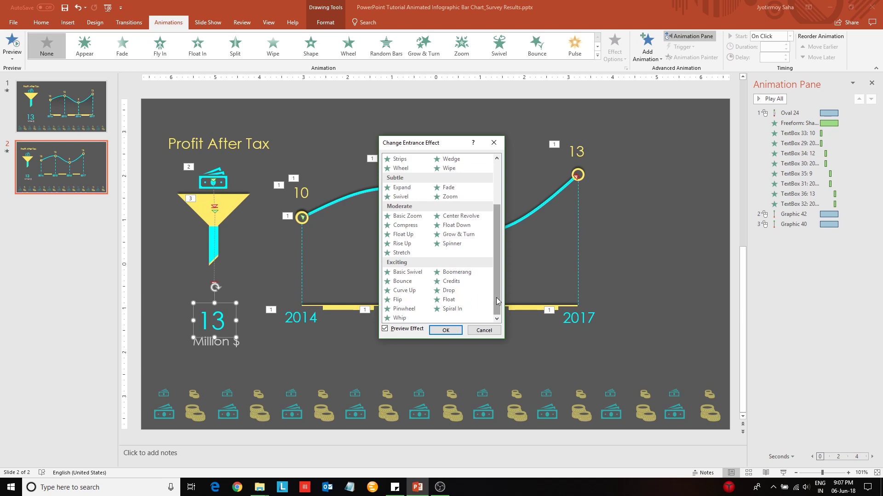
pyautogui.click(457, 290)
pyautogui.click(445, 331)
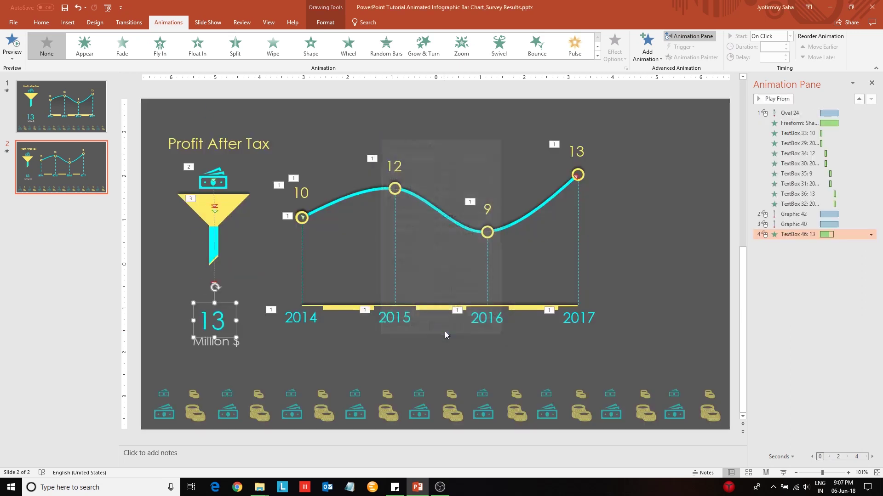
# Set Graphic 42, Graphic 40 and TextBox 46 animations to start With Previous
pyautogui.click(807, 215)
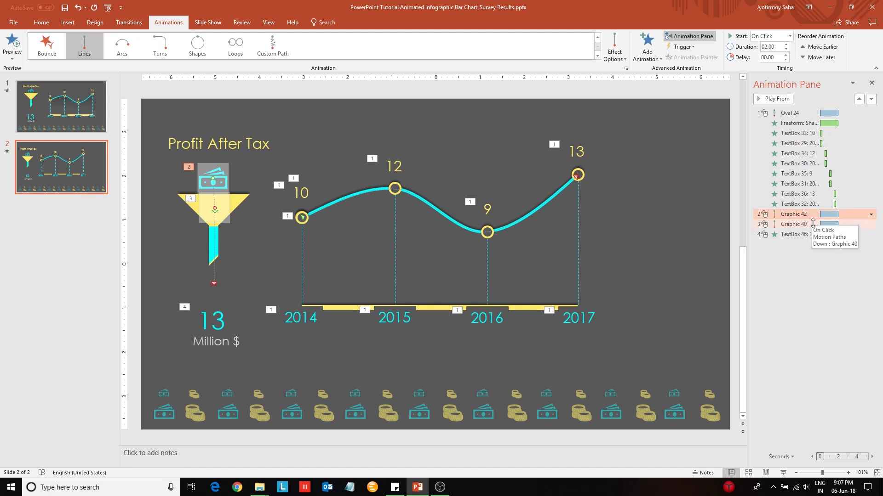
pyautogui.keyDown('shift'); pyautogui.click(813, 224); pyautogui.keyUp('shift')
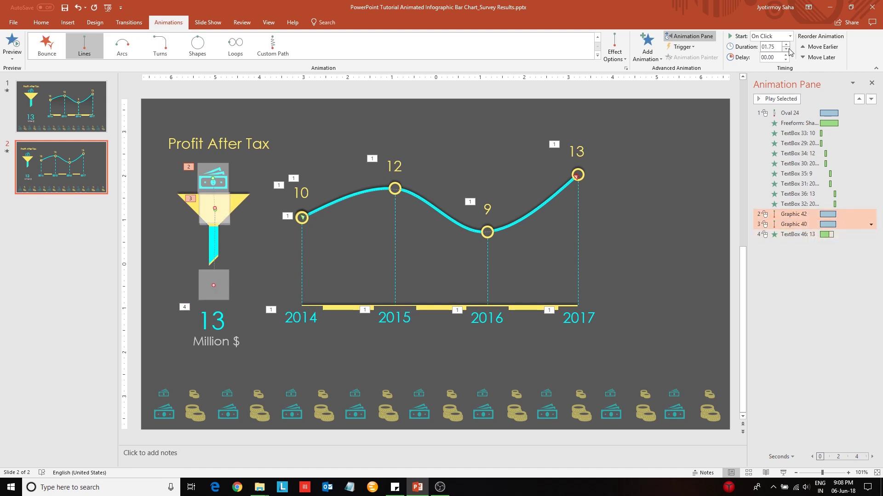
pyautogui.click(802, 214)
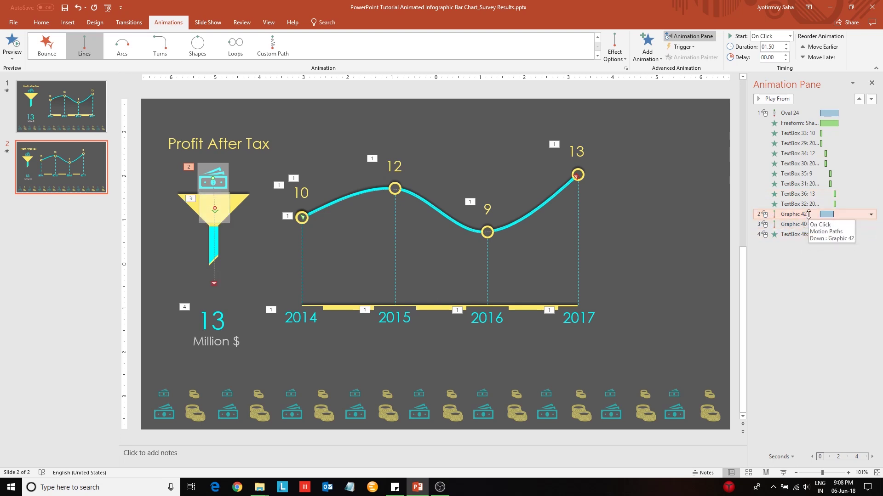
pyautogui.click(870, 215)
pyautogui.keyDown('shift'); pyautogui.click(786, 235); pyautogui.keyUp('shift')
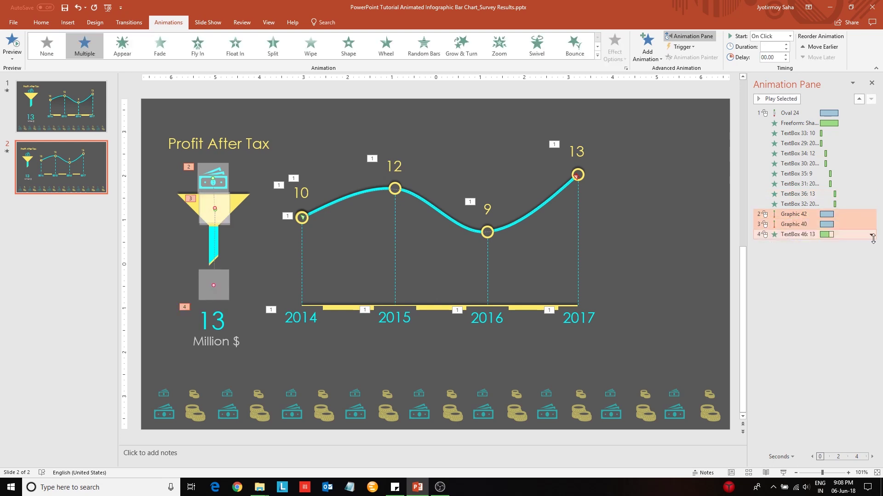
pyautogui.click(870, 235)
pyautogui.click(828, 256)
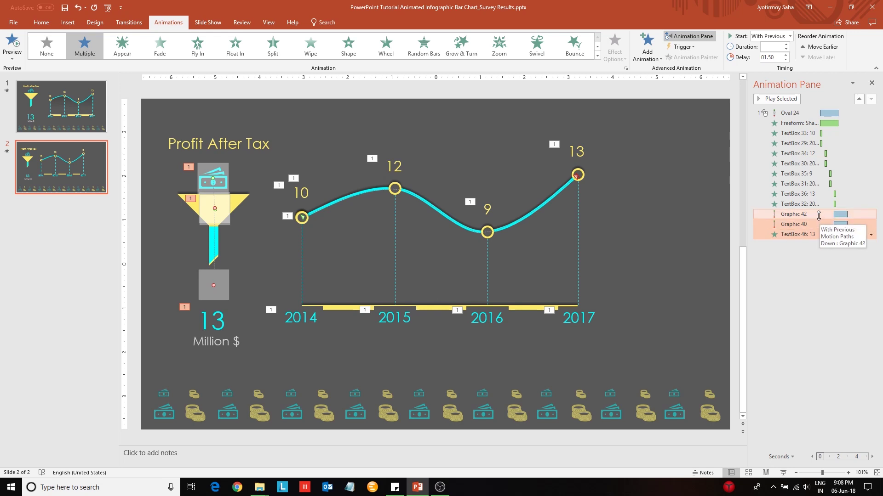
# Move those three animations directly below the Freeform curve animation
pyautogui.moveTo(818, 216); pyautogui.dragTo(818, 129)
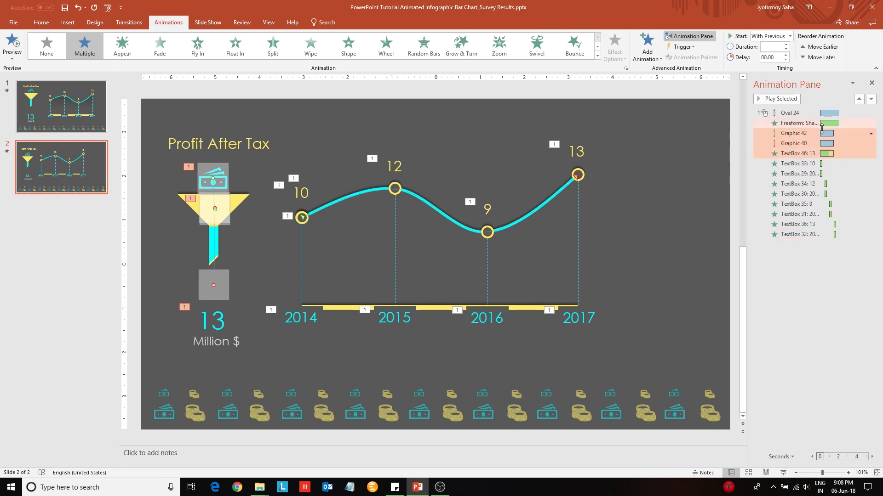
pyautogui.click(871, 134)
pyautogui.click(825, 176)
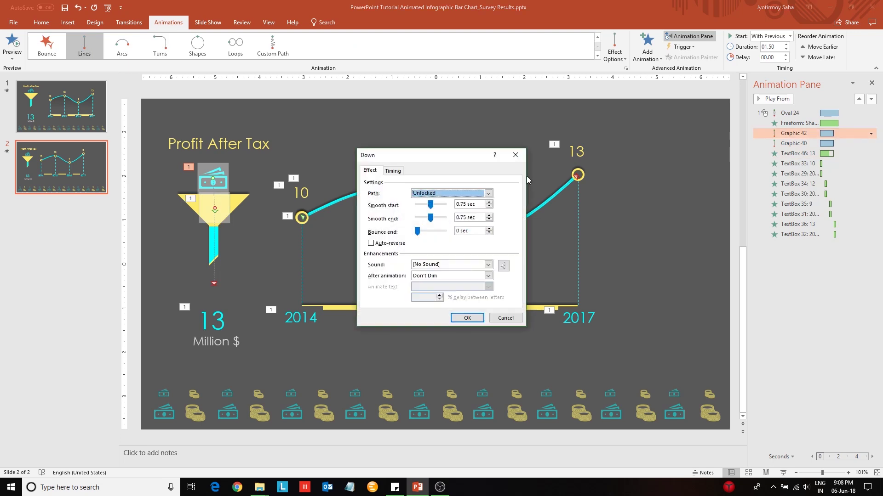
# Set both funnel graphics' motion paths to repeat Until End of Slide
pyautogui.click(393, 170)
pyautogui.click(465, 217)
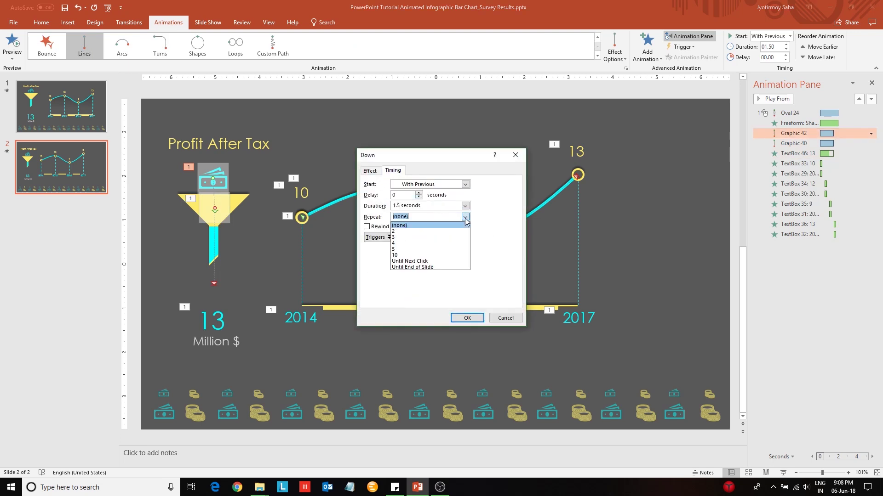
pyautogui.click(419, 271)
pyautogui.click(473, 317)
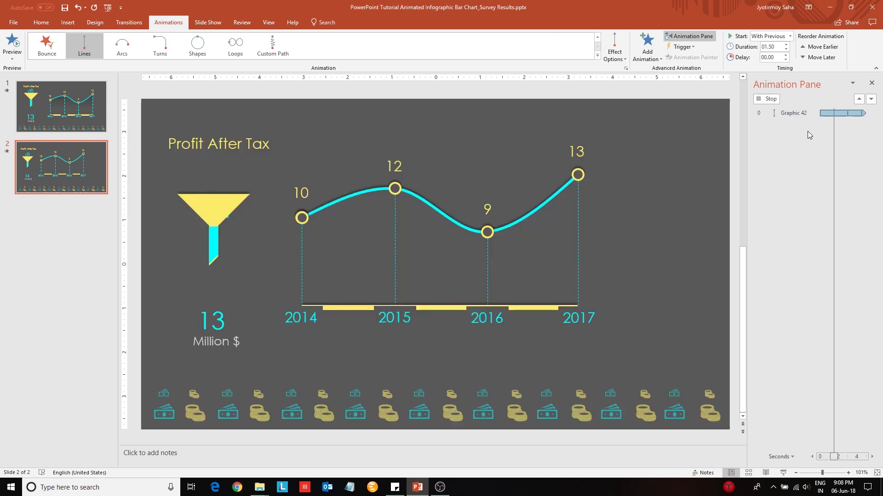
pyautogui.doubleClick(787, 144)
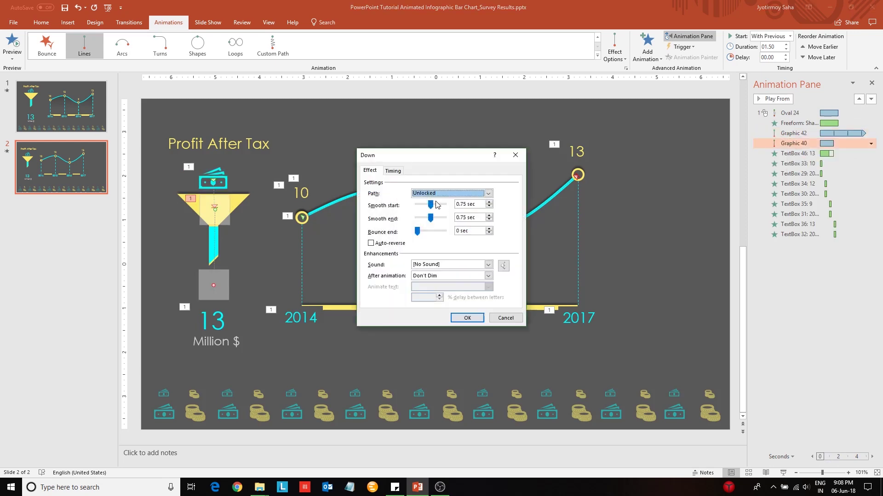
pyautogui.click(393, 170)
pyautogui.click(465, 217)
pyautogui.click(414, 271)
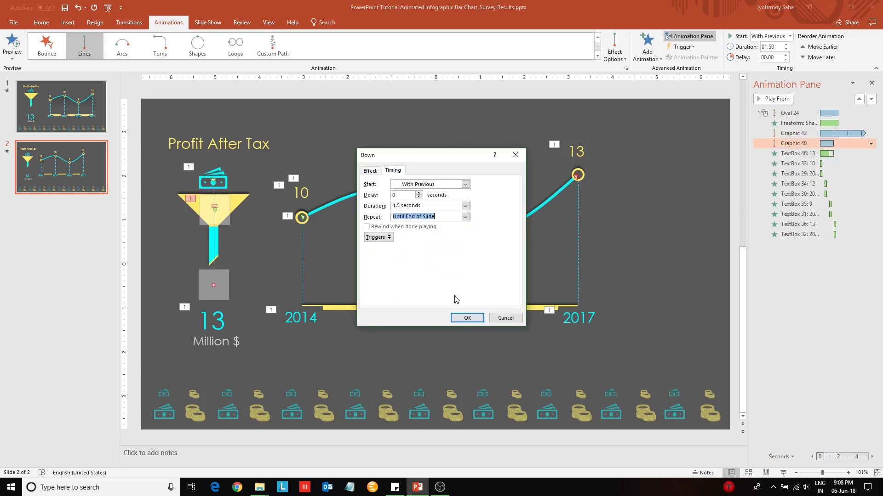
pyautogui.click(467, 317)
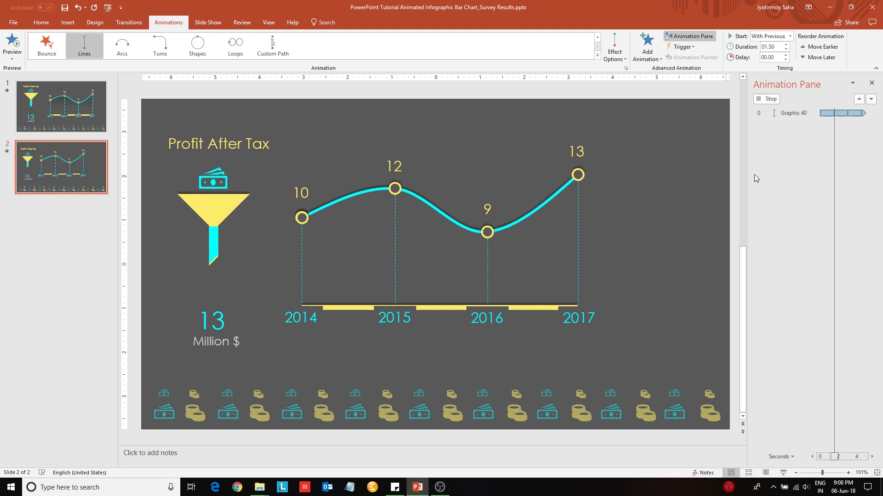
# Make the 13 Drop animation repeat Until End of Slide with a 0.50 s delay
pyautogui.click(797, 154)
pyautogui.doubleClick(798, 153)
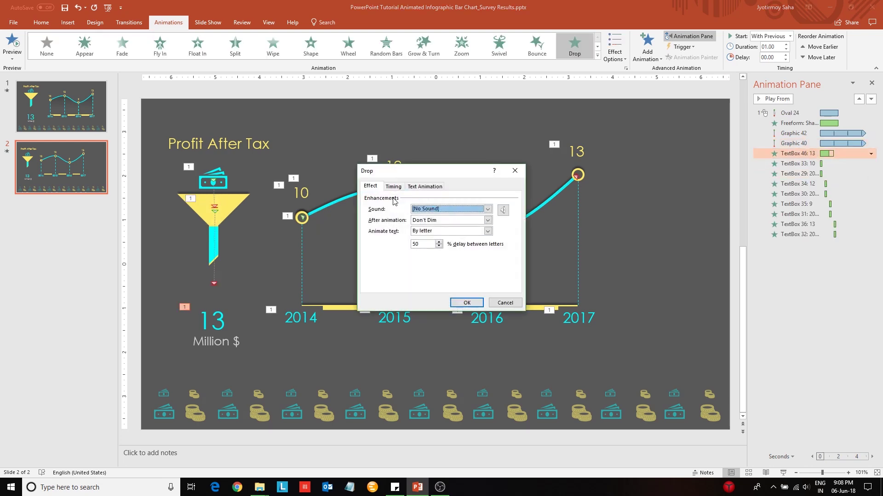
pyautogui.click(396, 190)
pyautogui.click(465, 232)
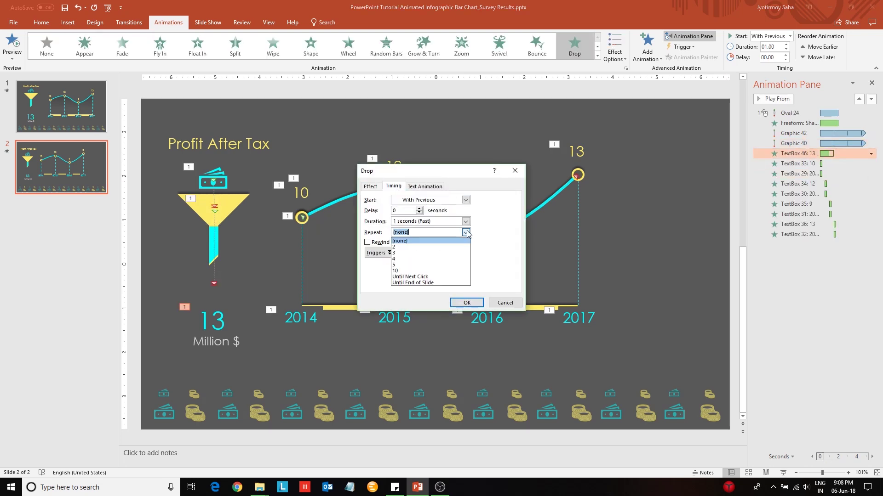
pyautogui.click(437, 282)
pyautogui.click(477, 306)
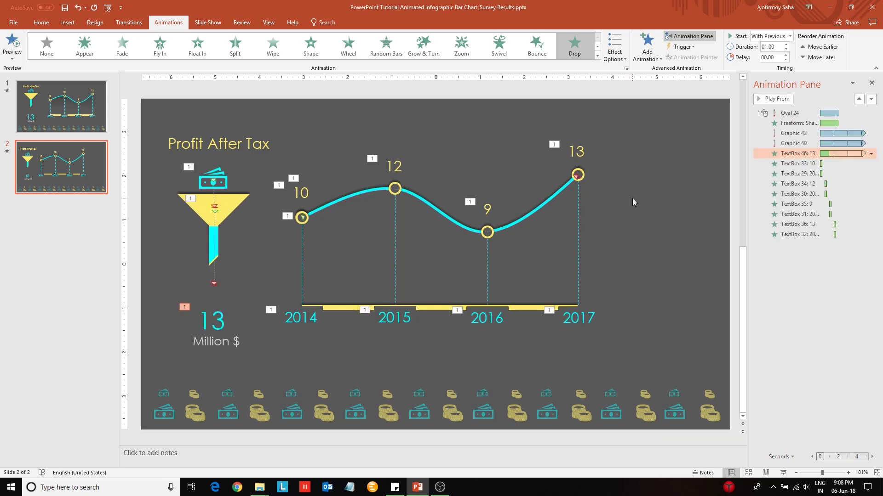
pyautogui.click(785, 54)
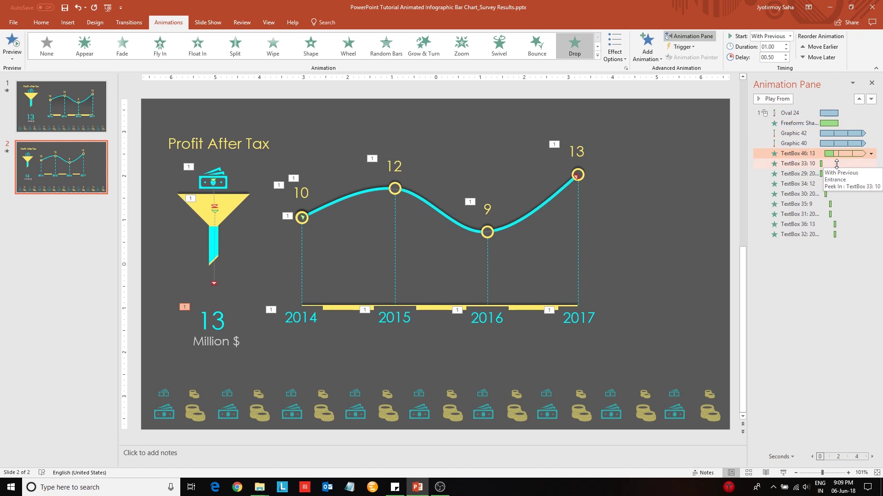
pyautogui.click(676, 335)
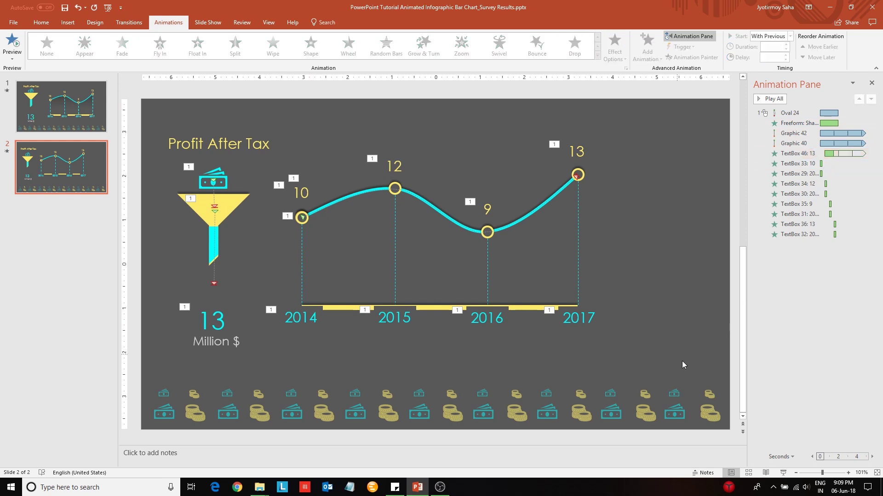
# Nudge the whole curve chart with its labels right and slightly down
pyautogui.moveTo(683, 362); pyautogui.dragTo(265, 108)
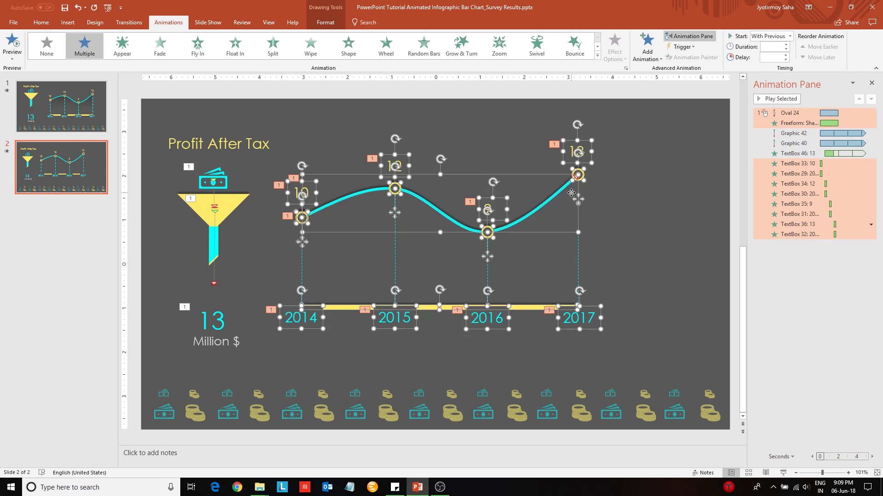
pyautogui.press('Right')
pyautogui.press('Right')
pyautogui.press('Right')
pyautogui.press('Right')
pyautogui.press('Right')
pyautogui.press('Right')
pyautogui.press('Right')
pyautogui.press('Right')
pyautogui.press('Right')
pyautogui.press('Right')
pyautogui.press('Right')
pyautogui.press('Right')
pyautogui.press('Right')
pyautogui.press('Right')
pyautogui.press('Right')
pyautogui.press('Right')
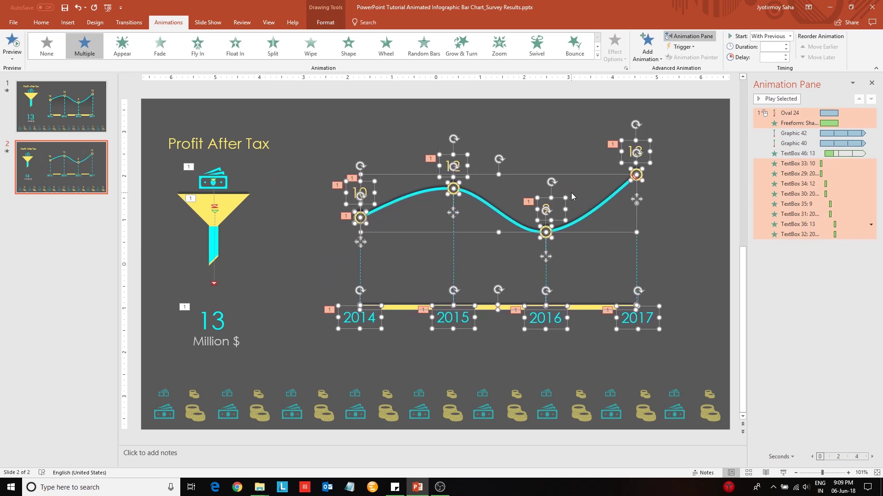
pyautogui.press('Down')
pyautogui.press('Down')
pyautogui.press('Down')
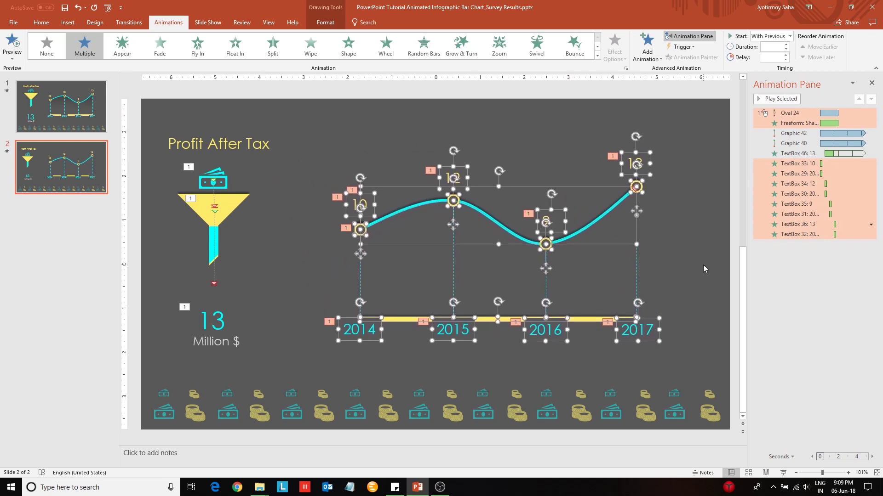
pyautogui.click(703, 266)
# Set the chart's first animation, Oval 24, to start With Previous
pyautogui.click(823, 113)
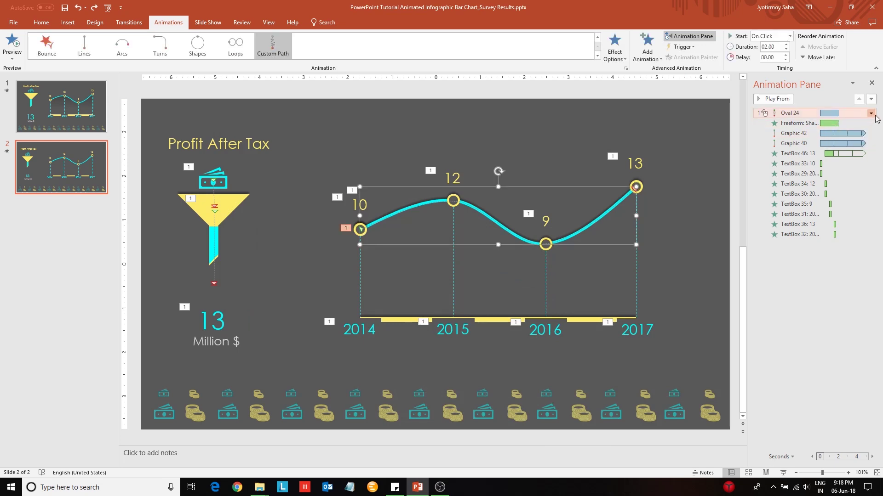
pyautogui.click(872, 115)
pyautogui.click(842, 134)
pyautogui.click(872, 84)
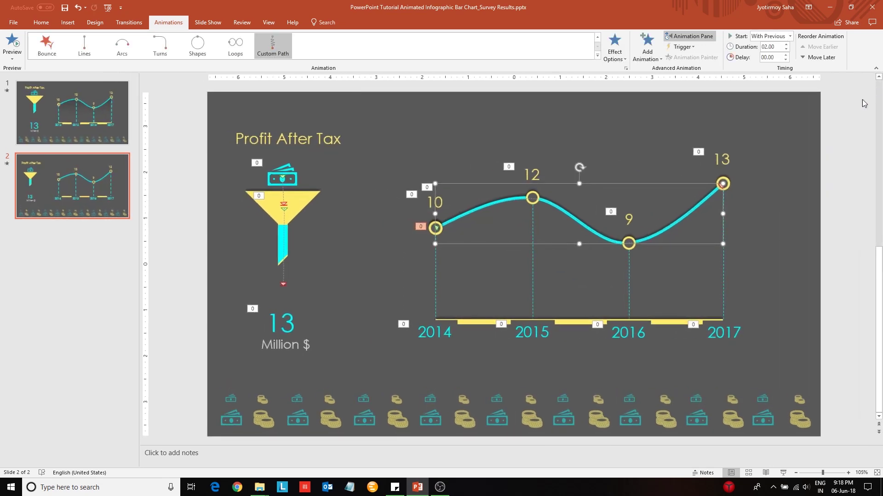
pyautogui.click(300, 329)
pyautogui.click(306, 332)
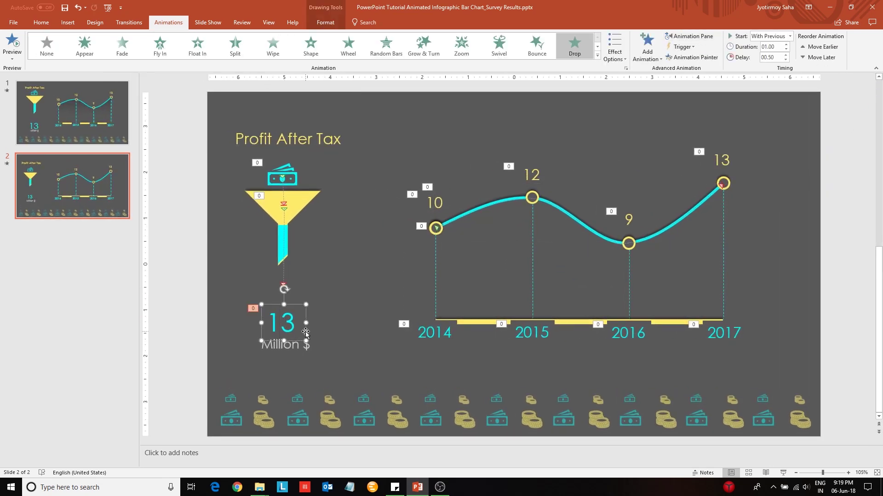
# Give the 13 text box No Fill, send it backward one layer, and return it above Million $
pyautogui.moveTo(306, 332)
pyautogui.mouseDown()
pyautogui.moveTo(369, 118)
pyautogui.moveTo(376, 122)
pyautogui.mouseUp()
pyautogui.click(326, 23)
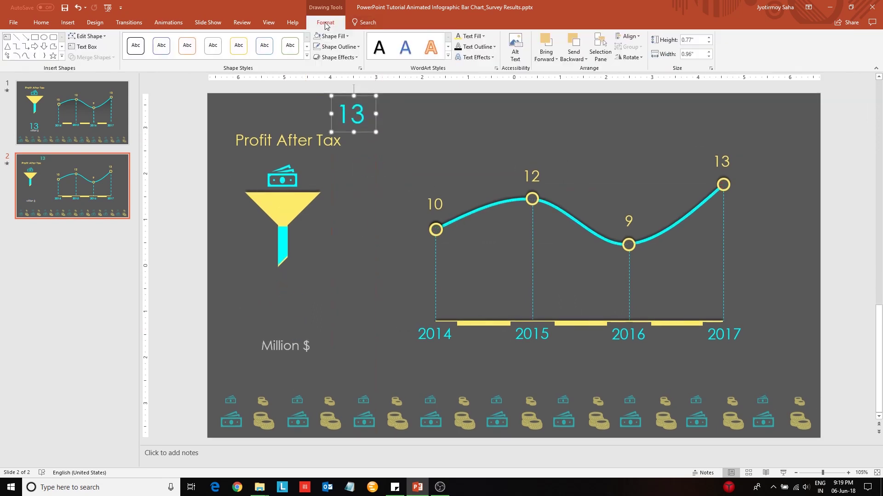
pyautogui.click(338, 36)
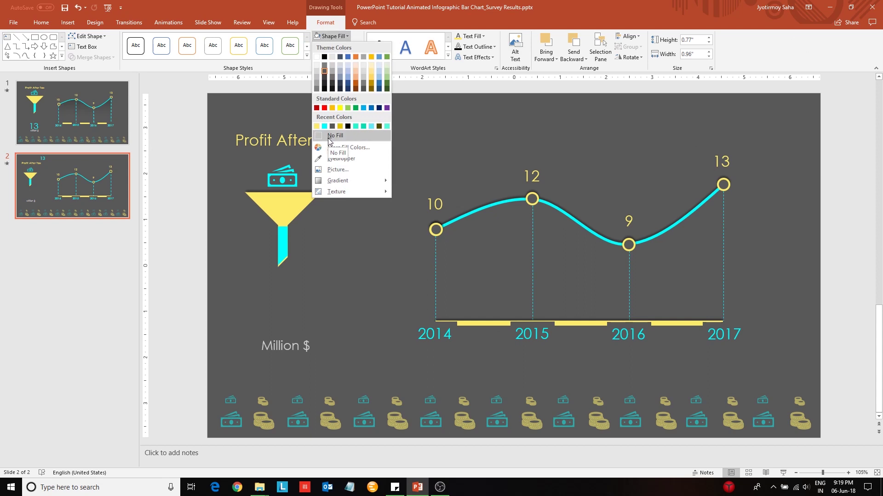
pyautogui.click(335, 136)
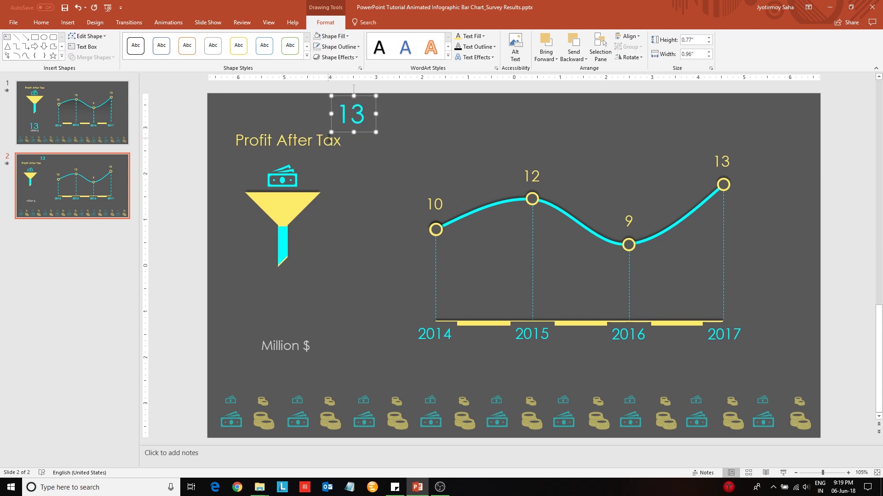
pyautogui.click(574, 42)
pyautogui.moveTo(366, 134); pyautogui.dragTo(318, 299)
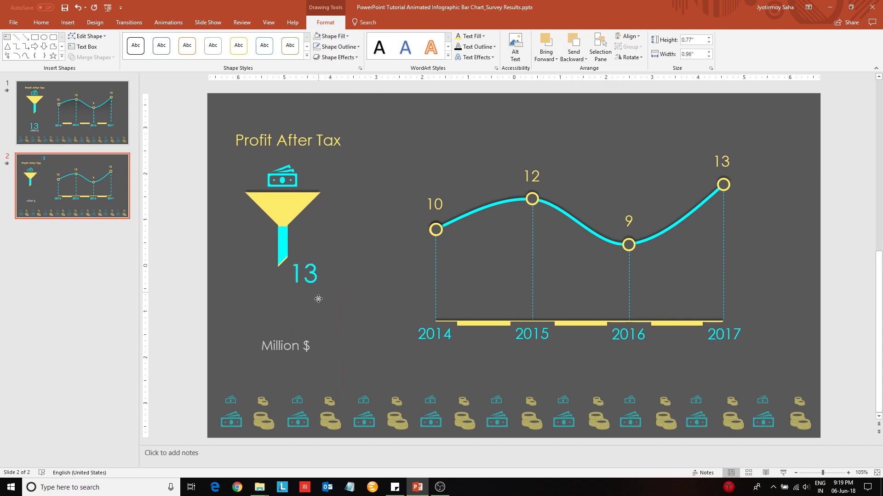
pyautogui.click(338, 344)
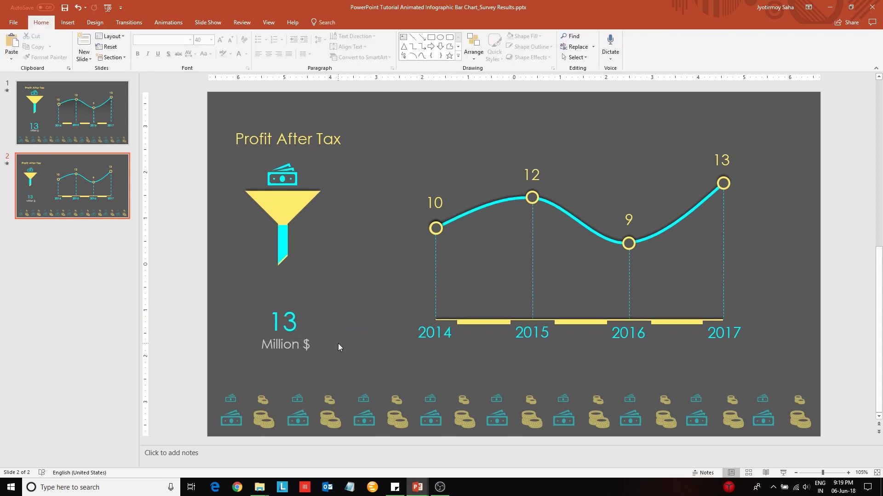